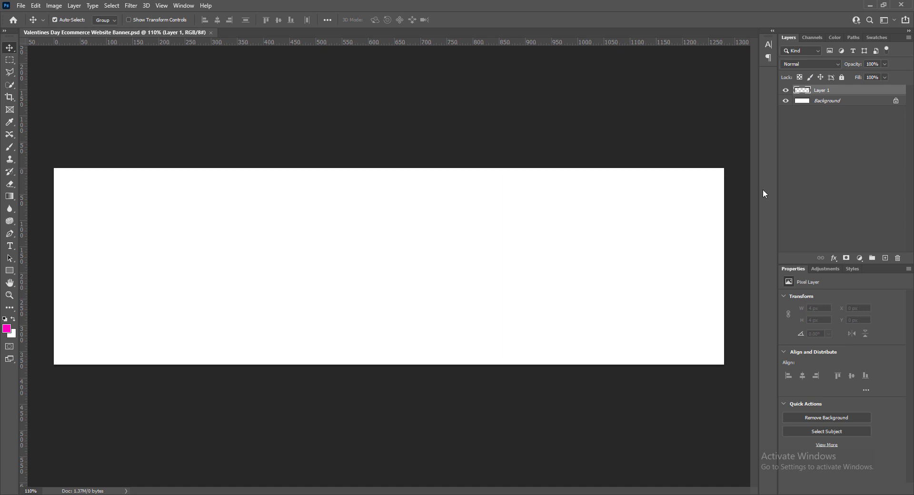
Step: Draw a magenta rectangle about 1311 × 434 px covering the whole banner canvas
scroll(595, 265, "up", 1)
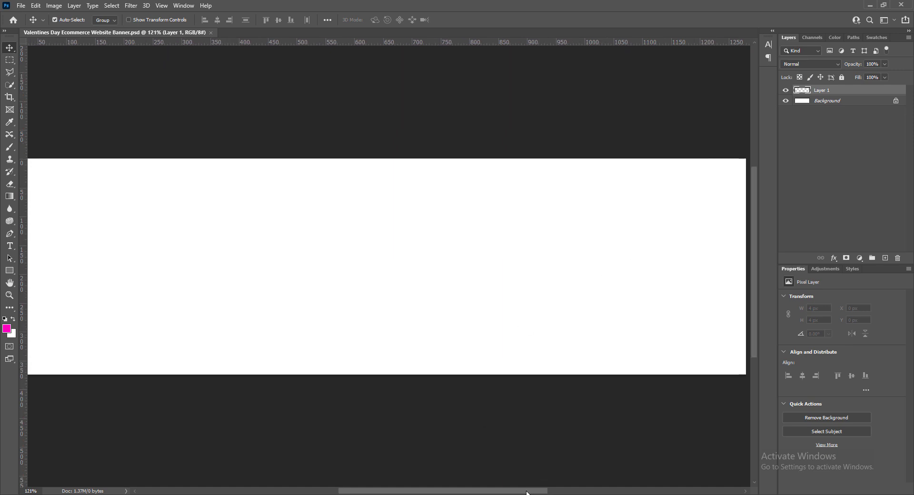
left_click_drag(527, 492, 522, 492)
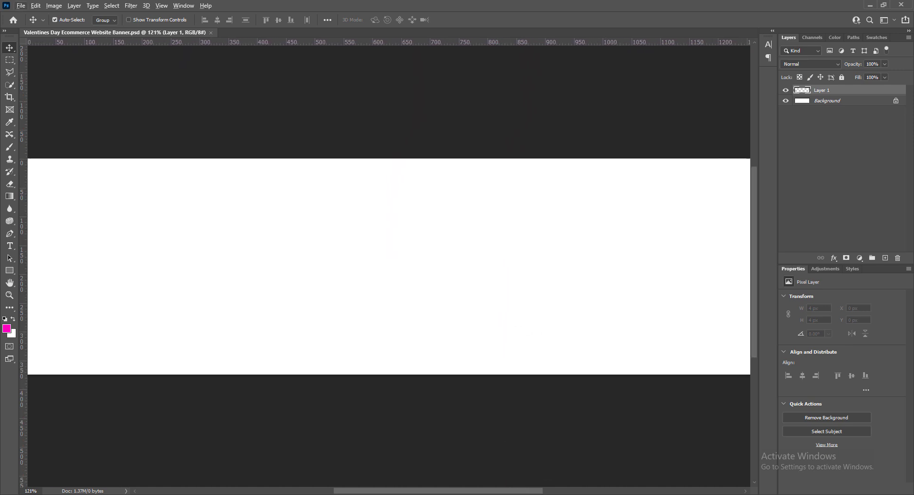
left_click(30, 491)
type("118")
key("Return")
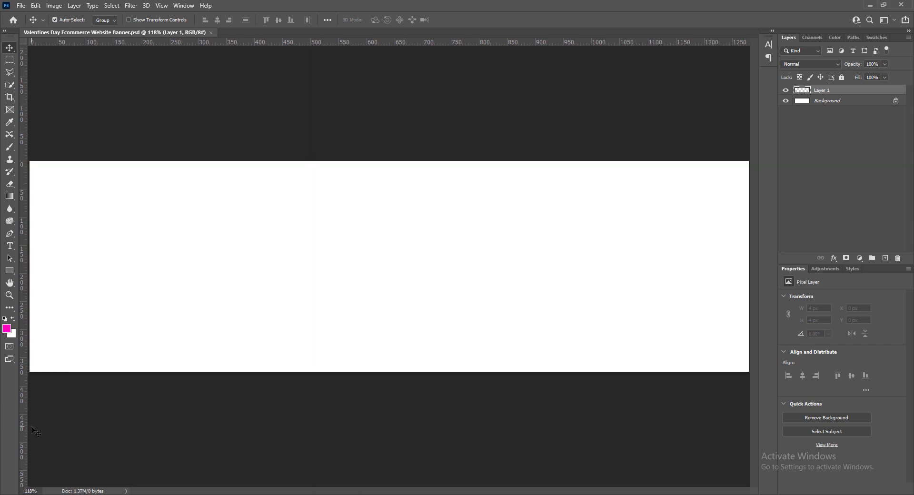
left_click_drag(37, 491, 30, 491)
type("5")
key("Return")
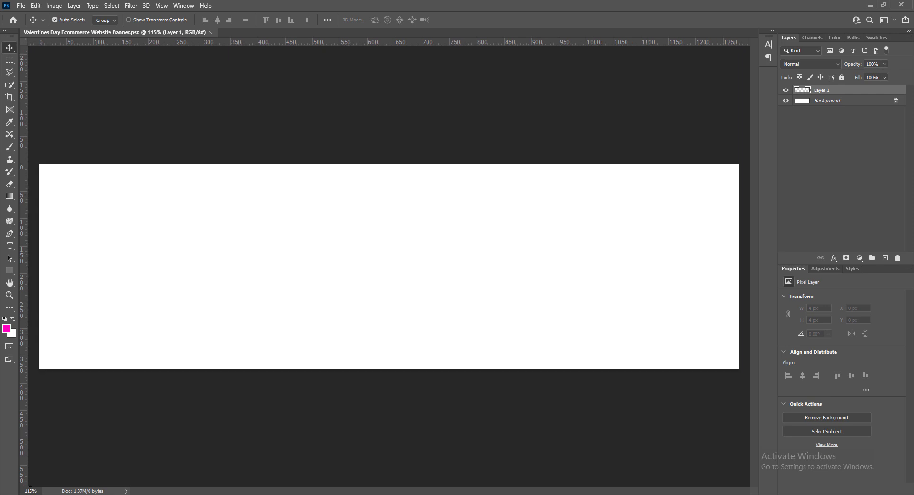
left_click(8, 271)
left_click_drag(31, 146, 743, 388)
key("v")
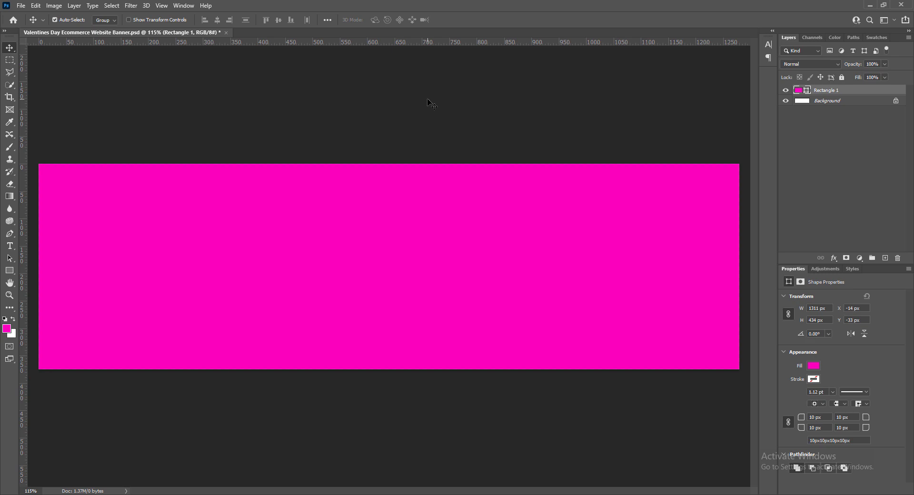
Step: Add a gradient overlay to the rectangle layer using the Pink_17 preset from the Pinks group
double_click(799, 91)
left_click(548, 288)
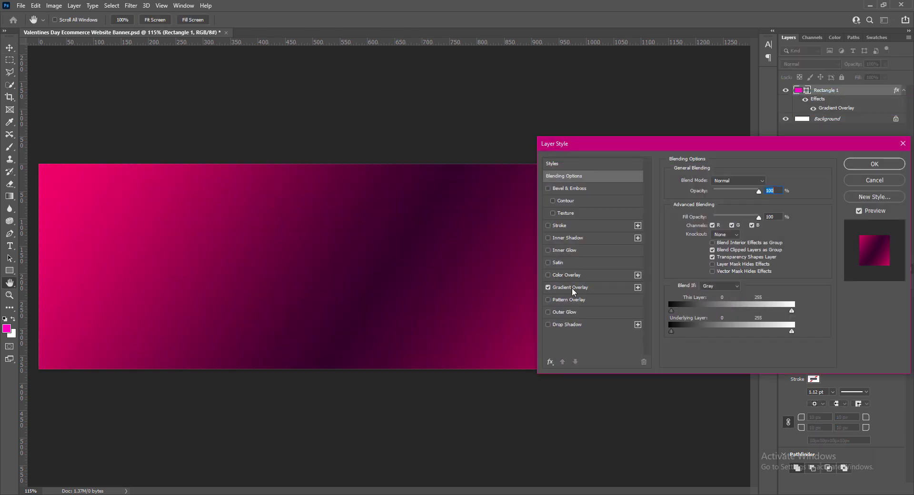
left_click(570, 288)
left_click(730, 201)
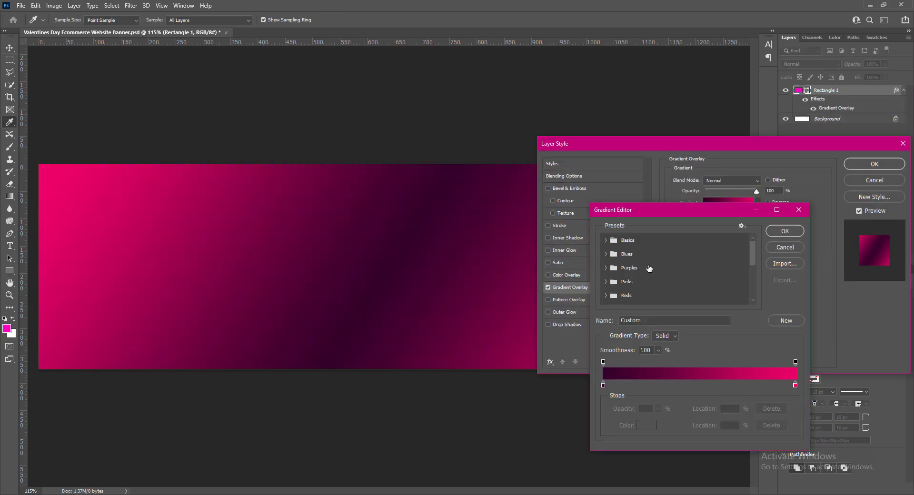
scroll(693, 273, "down", 2)
left_click(694, 273)
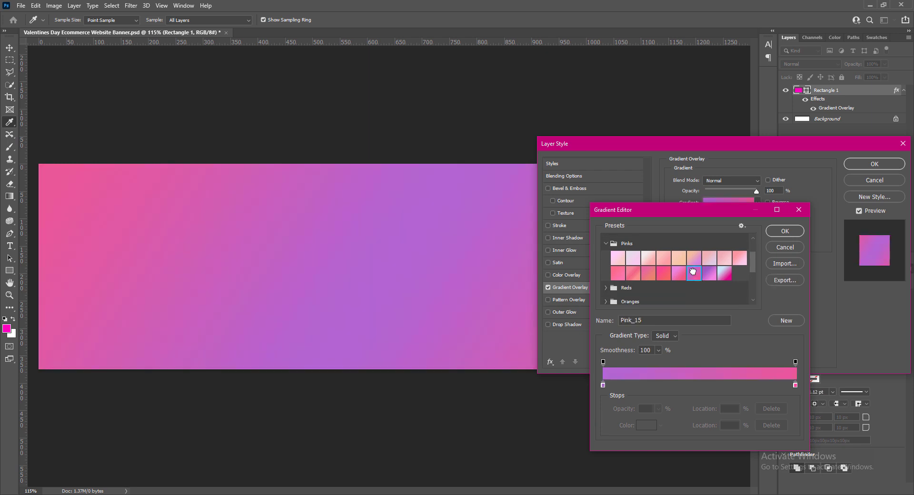
left_click(665, 273)
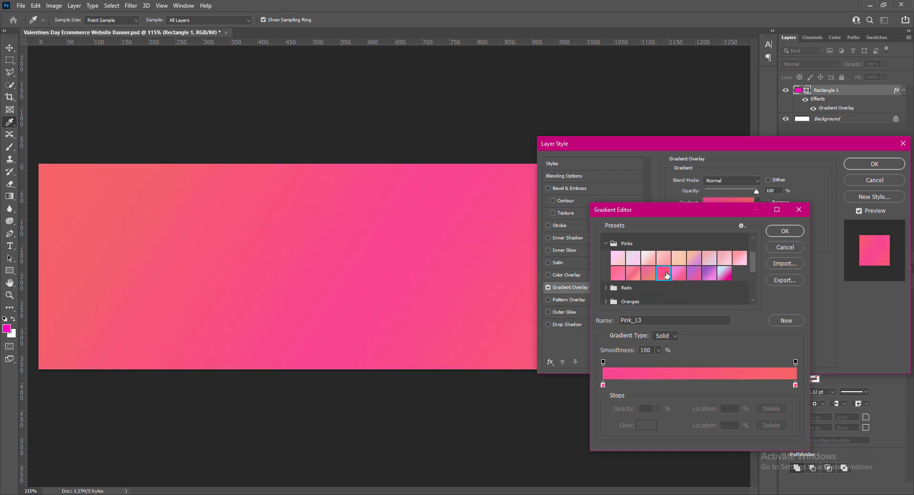
left_click(723, 274)
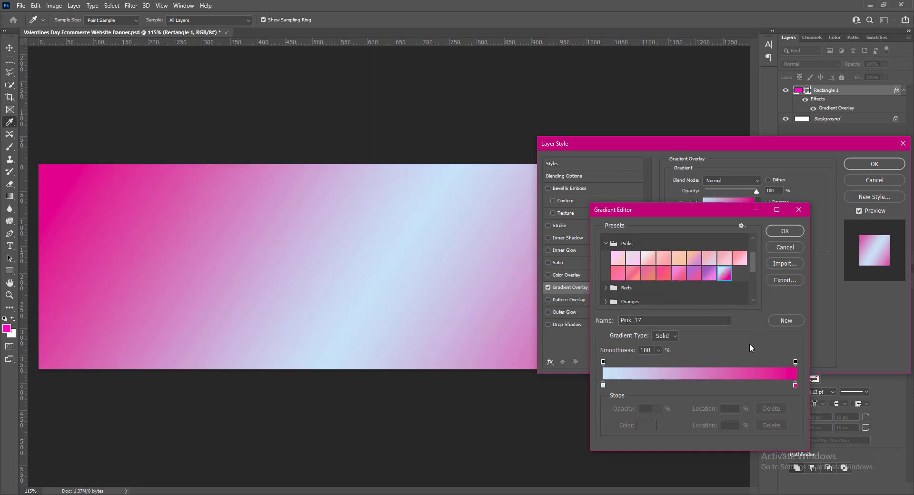
Step: Change the gradient's light blue starting stop to dark crimson 830037 and accept the gradient
double_click(604, 385)
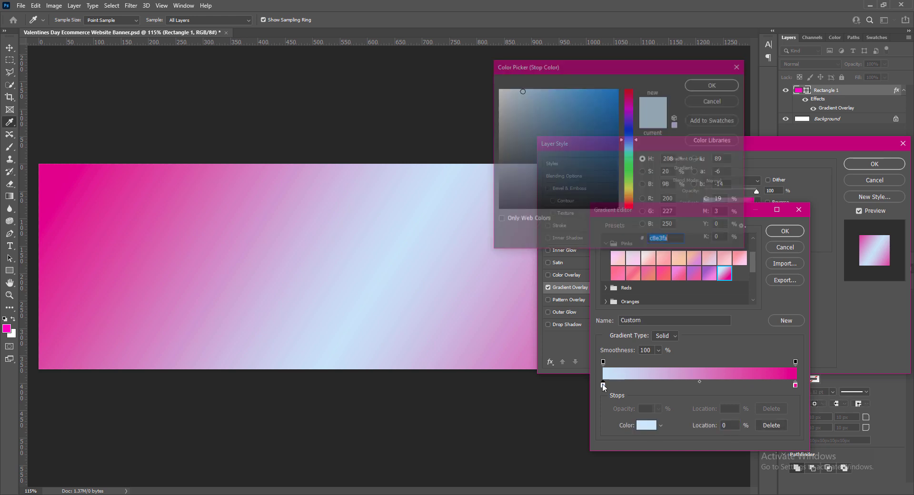
left_click(629, 102)
left_click(615, 142)
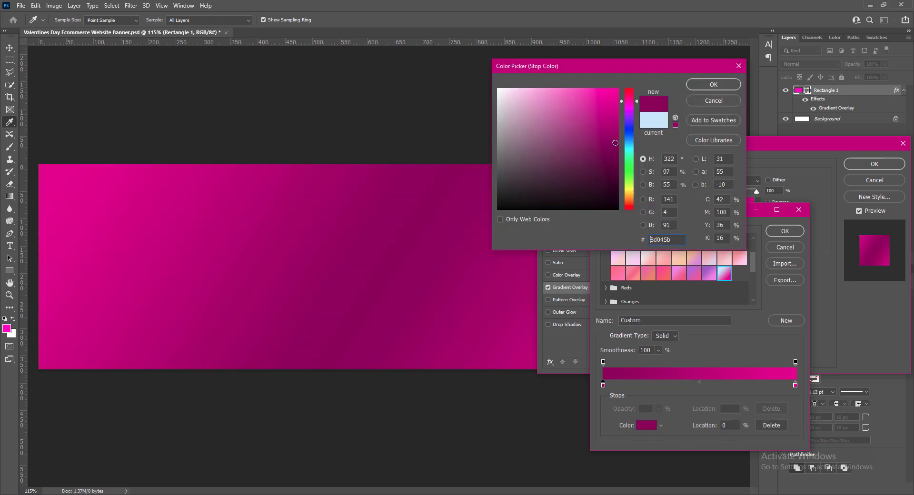
left_click(630, 98)
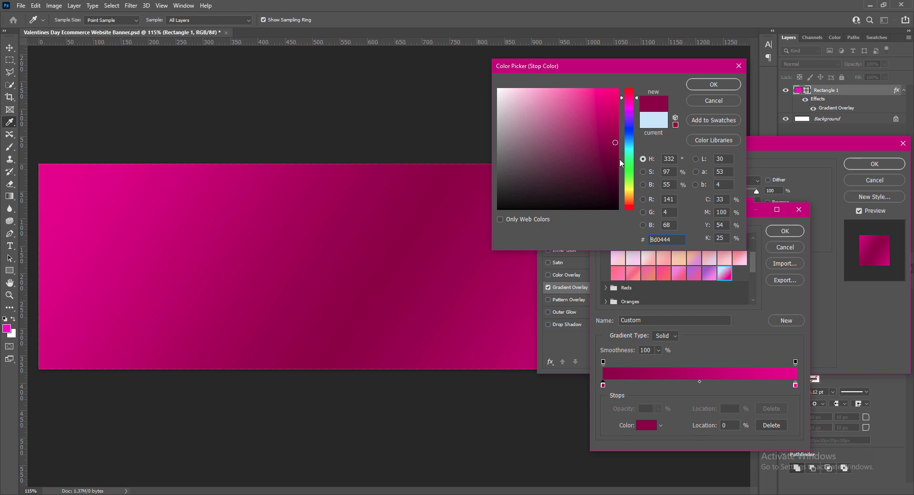
left_click_drag(617, 143, 623, 148)
left_click(714, 85)
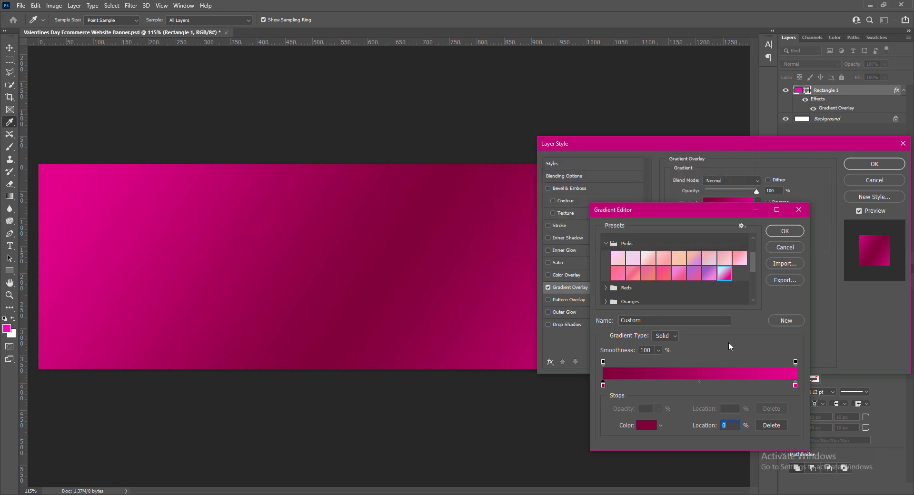
left_click(793, 232)
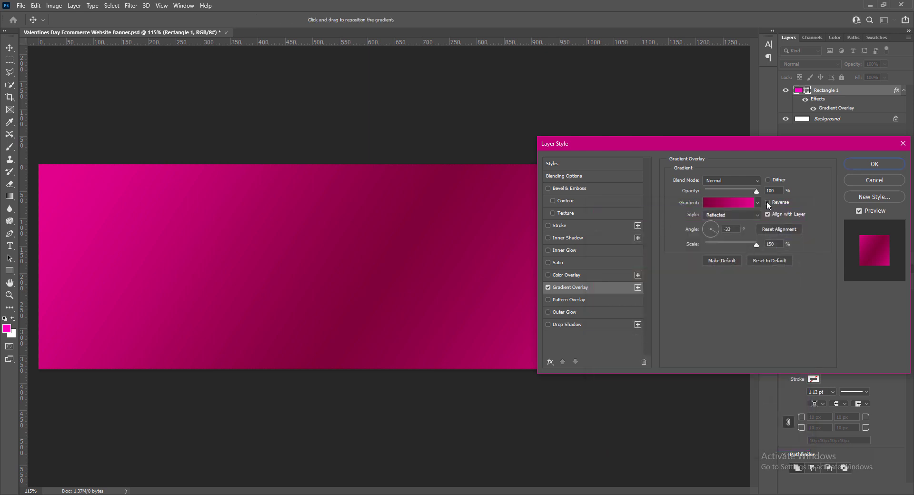
Step: Switch the gradient overlay style to Radial and reverse the gradient
left_click(754, 215)
left_click(716, 225)
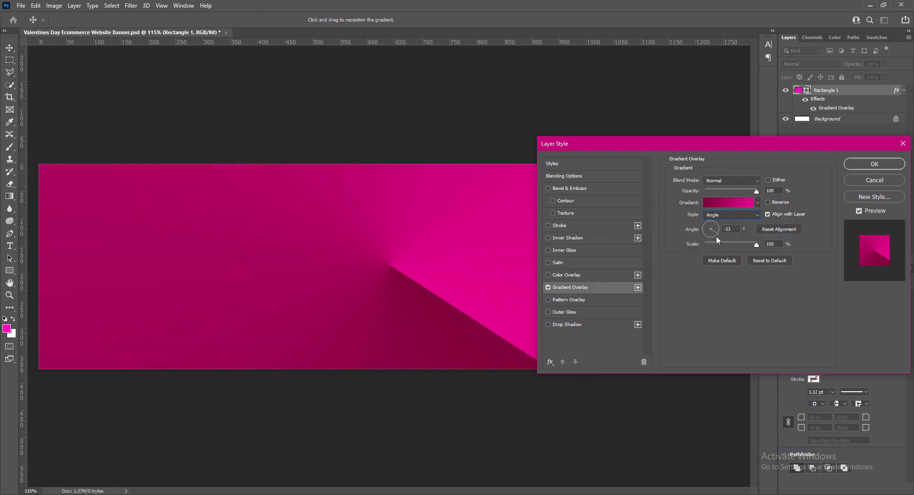
left_click(768, 203)
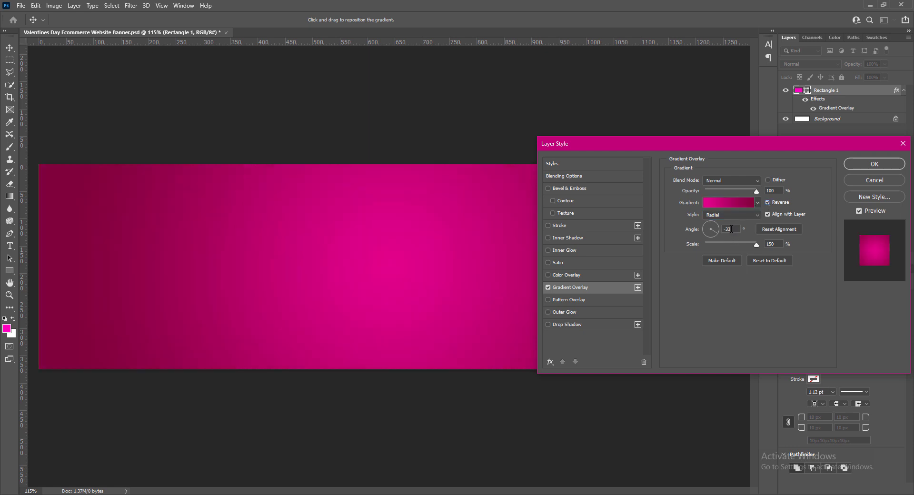
Step: Try several angles for the gradient overlay and set it to 33°
left_click_drag(731, 229, 708, 231)
type("45")
type("12")
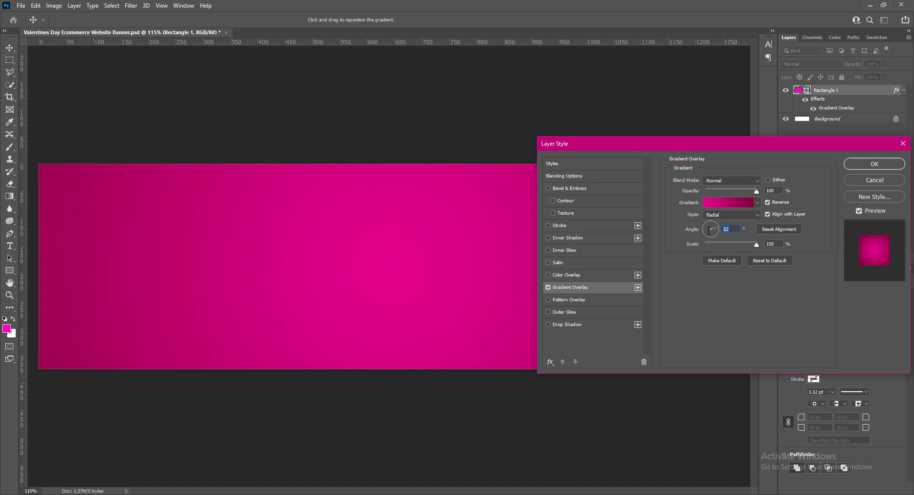
type("21")
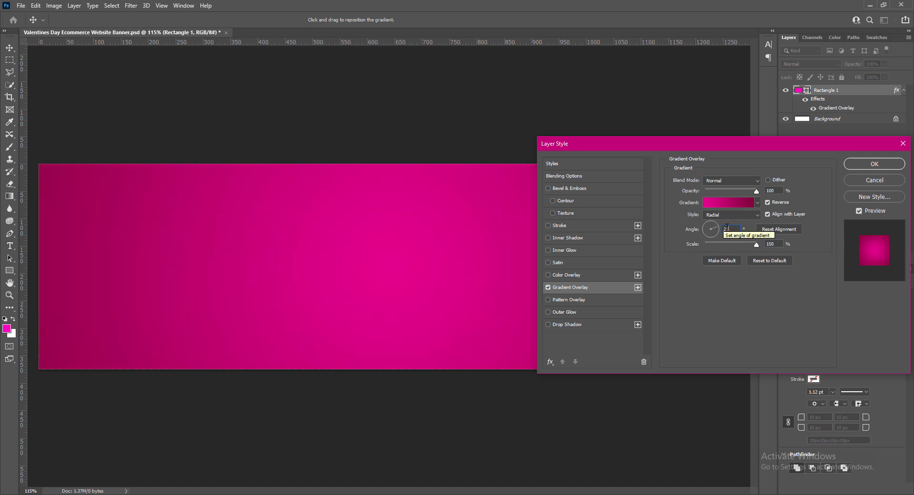
left_click_drag(731, 229, 696, 226)
type("33")
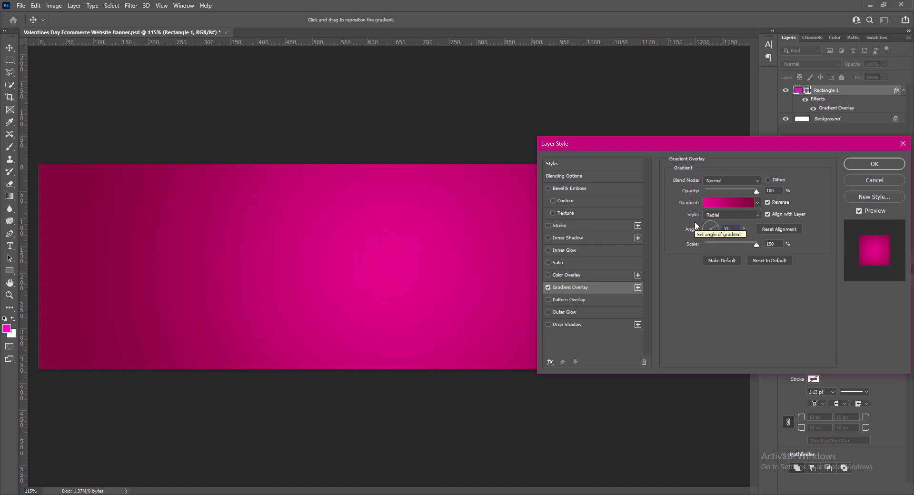
Step: Darken the gradient's bright pink end stop to d60077
left_click(743, 202)
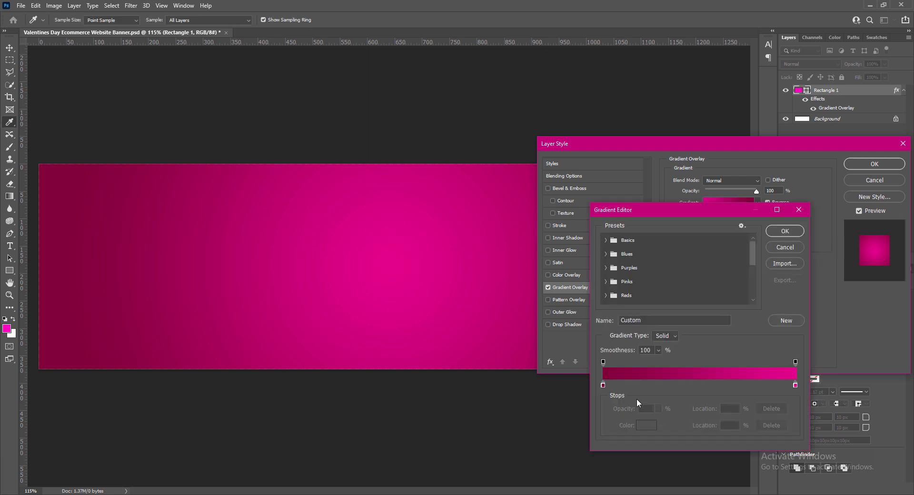
left_click(603, 385)
double_click(795, 384)
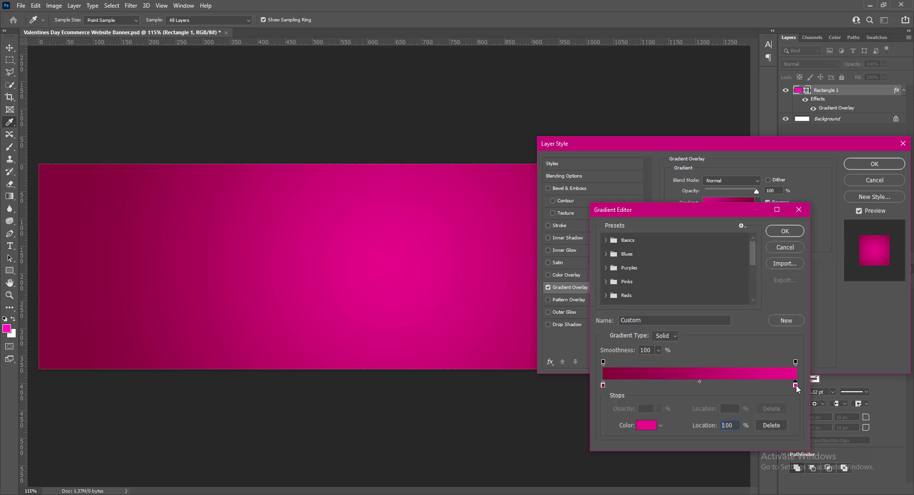
left_click_drag(619, 102, 620, 107)
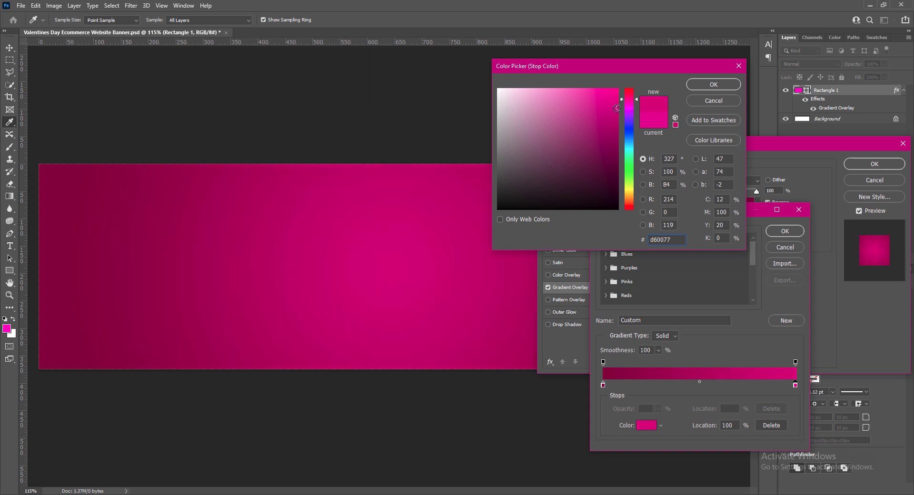
left_click(720, 86)
Step: Darken the gradient's crimson starting stop and shift its hue slightly toward purple for a deep plum
double_click(603, 385)
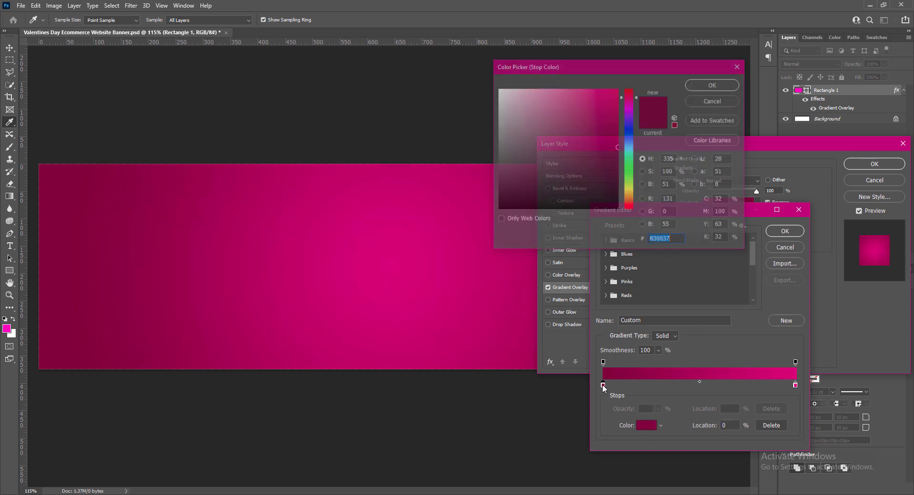
left_click_drag(617, 148, 620, 158)
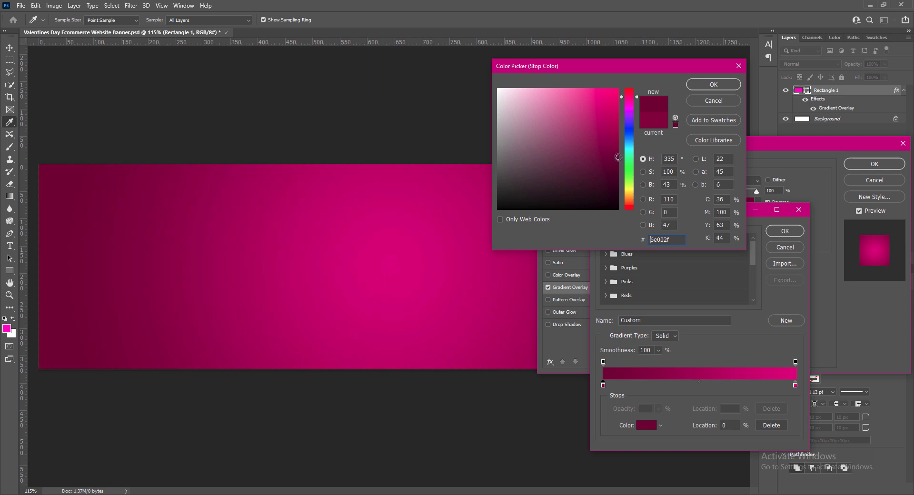
left_click_drag(618, 157, 618, 157)
left_click_drag(629, 101, 629, 99)
left_click(690, 88)
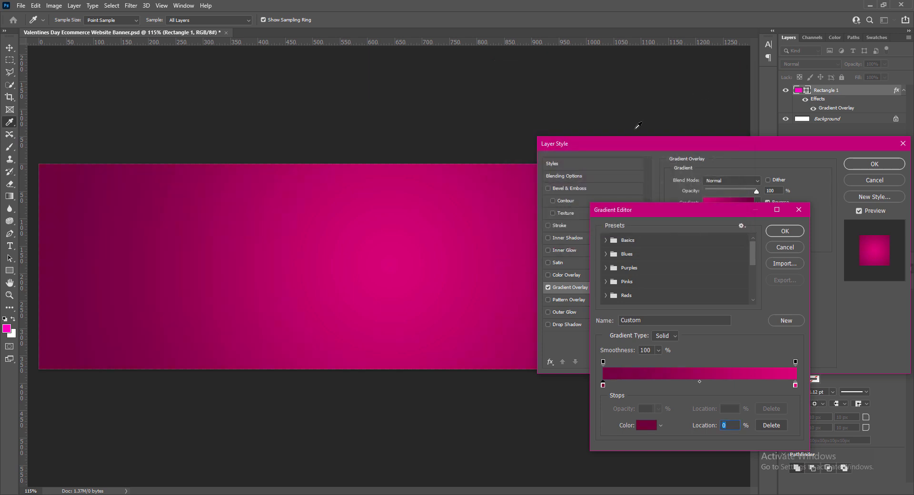
Step: Move the gradient midpoint slightly toward the dark stop and apply the gradient overlay to the rectangle
left_click(700, 382)
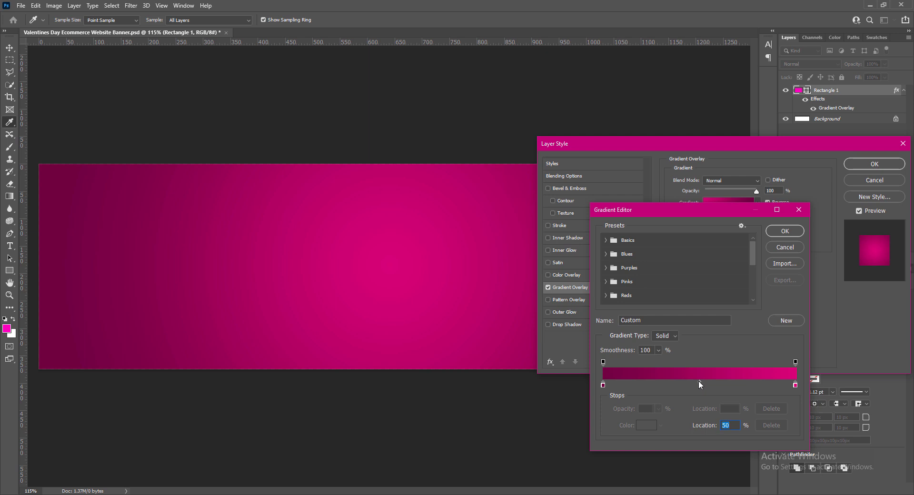
mouse_move(699, 381)
left_mouse_down()
mouse_move(720, 382)
mouse_move(689, 385)
left_mouse_up()
left_click(785, 231)
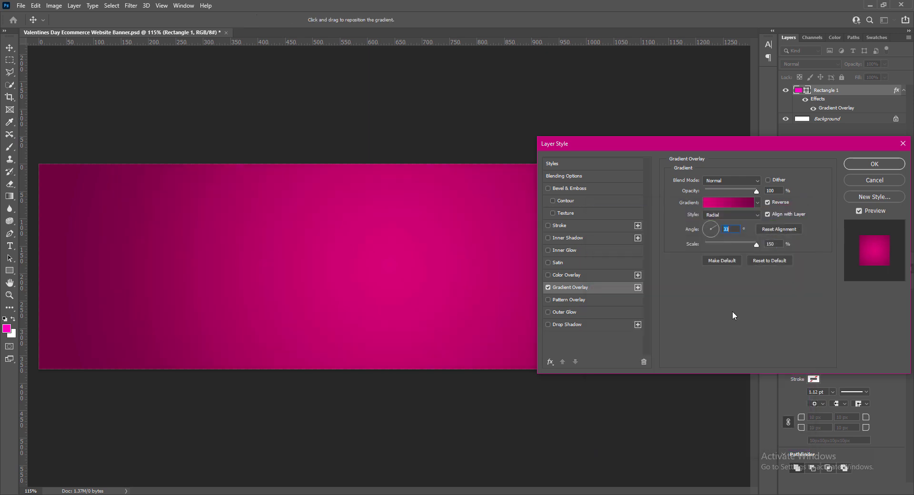
left_click(858, 164)
key("v")
Step: Add a Bevel & Emboss effect with a non-inverted stone-like texture to the rectangle layer
right_click(798, 91)
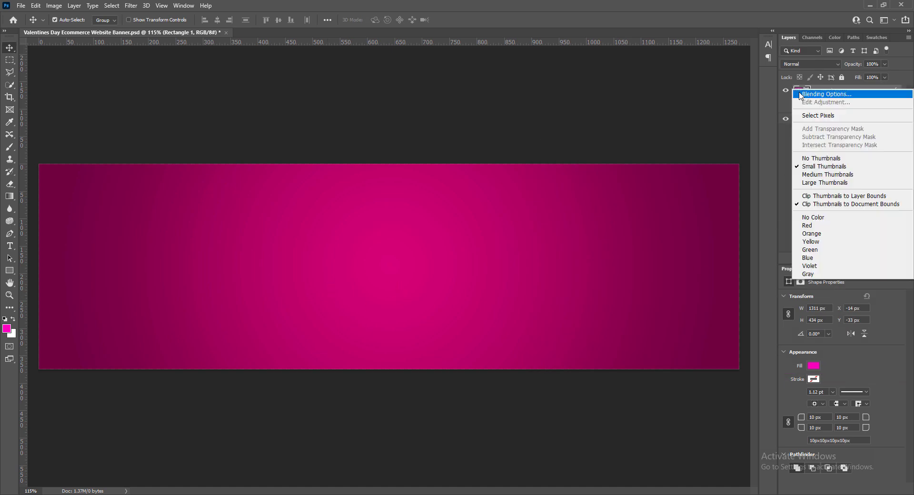
left_click(819, 94)
left_click(559, 214)
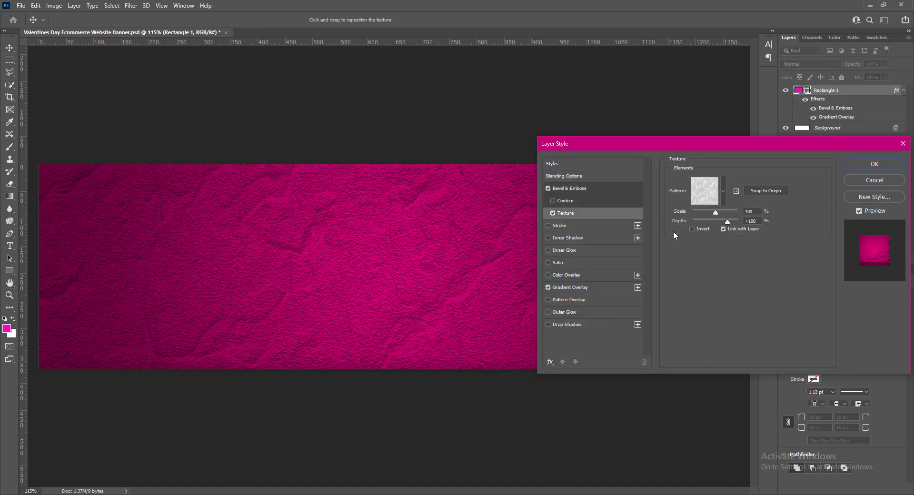
left_click(691, 229)
left_click(691, 229)
Step: Try a texture depth of +33% and a texture scale of 75%
mouse_move(715, 217)
left_mouse_down()
mouse_move(687, 215)
mouse_move(741, 213)
mouse_move(707, 212)
mouse_move(722, 224)
mouse_move(705, 224)
mouse_move(723, 217)
mouse_move(715, 214)
mouse_move(719, 223)
left_mouse_up()
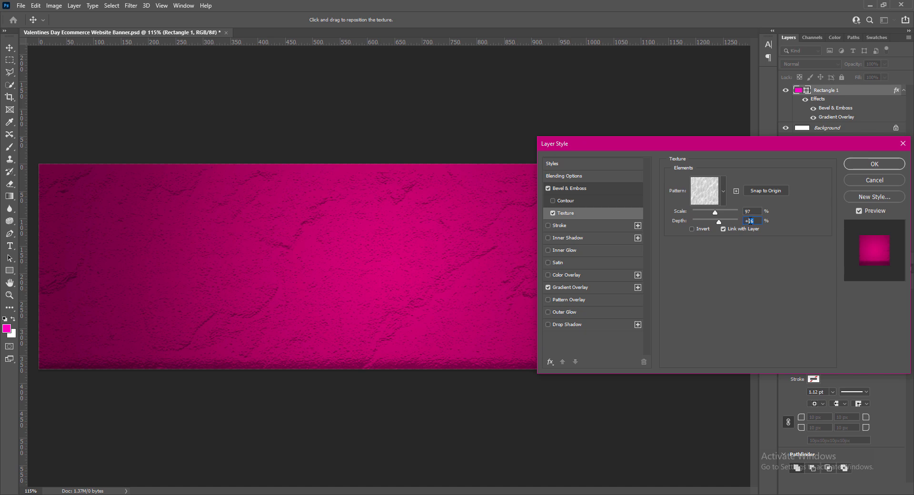
type("45")
left_click_drag(755, 220, 717, 214)
type("33")
type("75")
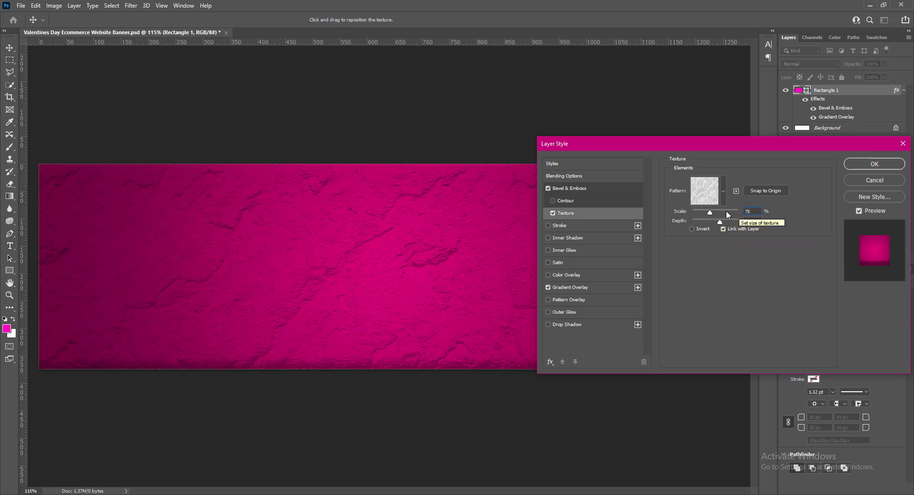
Step: Set the texture scale to 90% and its depth to +21%, testing the inverted look
left_click_drag(709, 212, 718, 216)
double_click(753, 211)
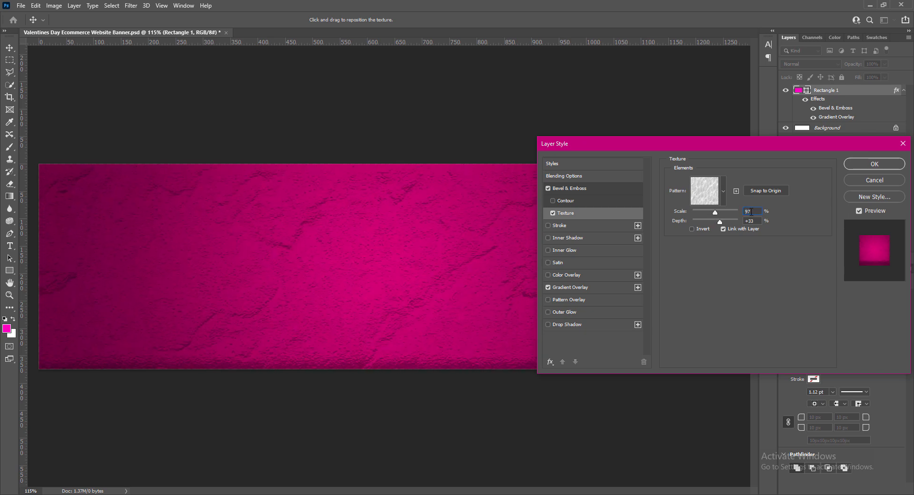
type("91")
left_click(692, 229)
left_click(692, 229)
left_click_drag(754, 221, 748, 221)
type("11")
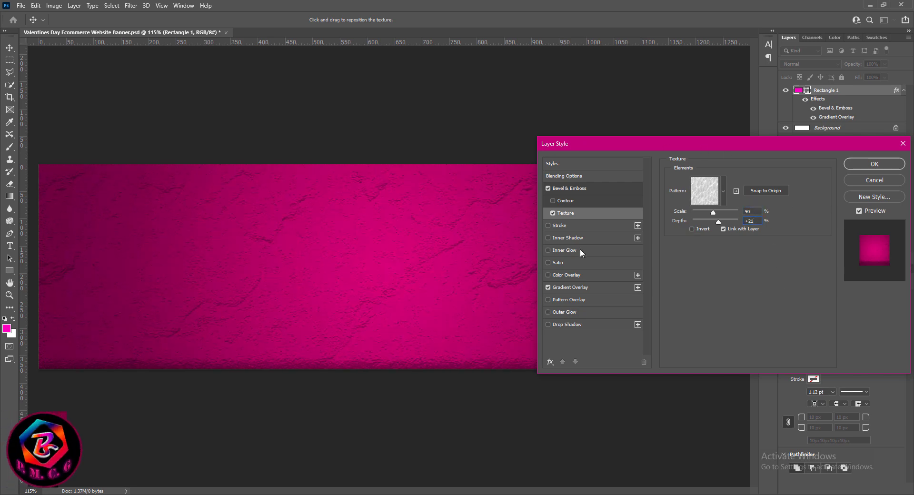
left_click(691, 230)
Step: Try the Down direction for the background rectangle's Bevel & Emboss and switch it back to Up
left_click(569, 188)
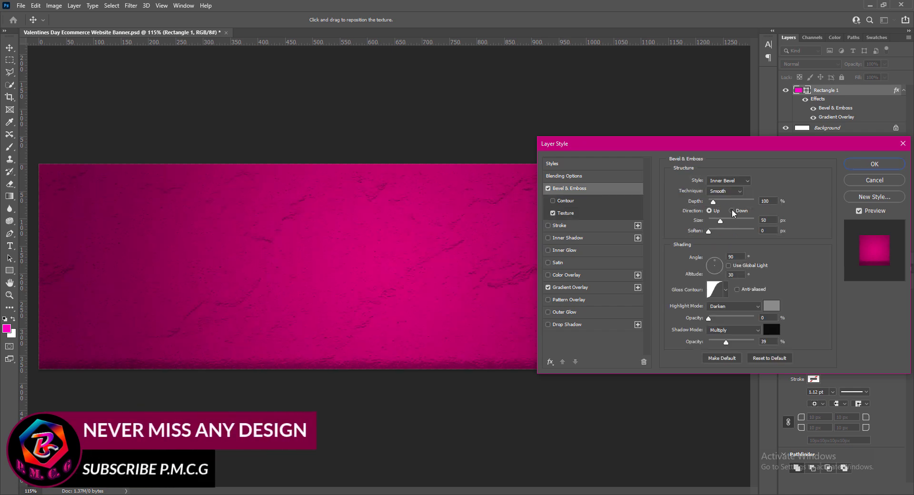
left_click(732, 211)
left_click(709, 210)
Step: Set the gradient overlay's colour midpoint to 51% on the background rectangle, then apply the layer style and save the document
left_click(571, 288)
left_click(725, 229)
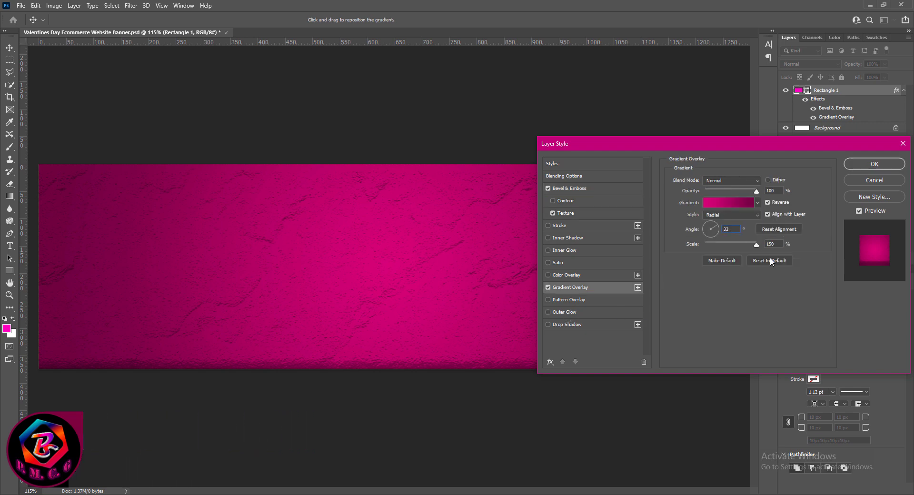
left_click(732, 202)
left_click(603, 385)
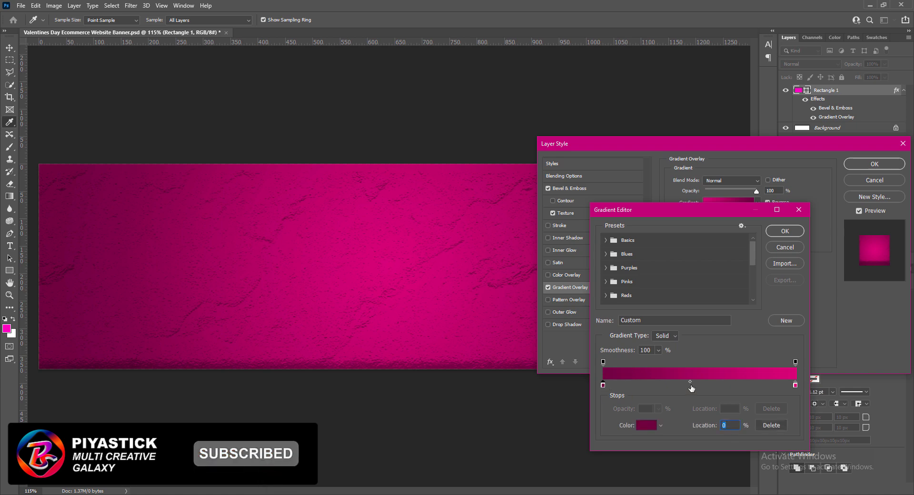
left_click_drag(691, 383, 702, 383)
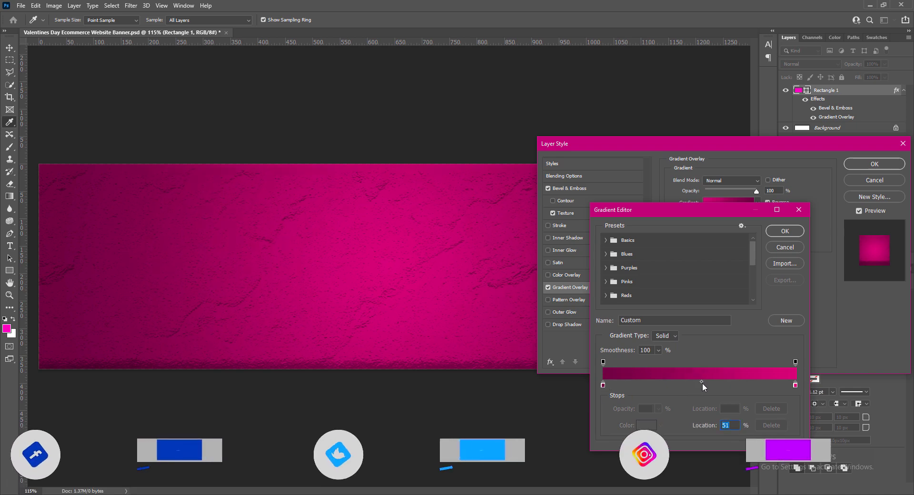
left_click(788, 233)
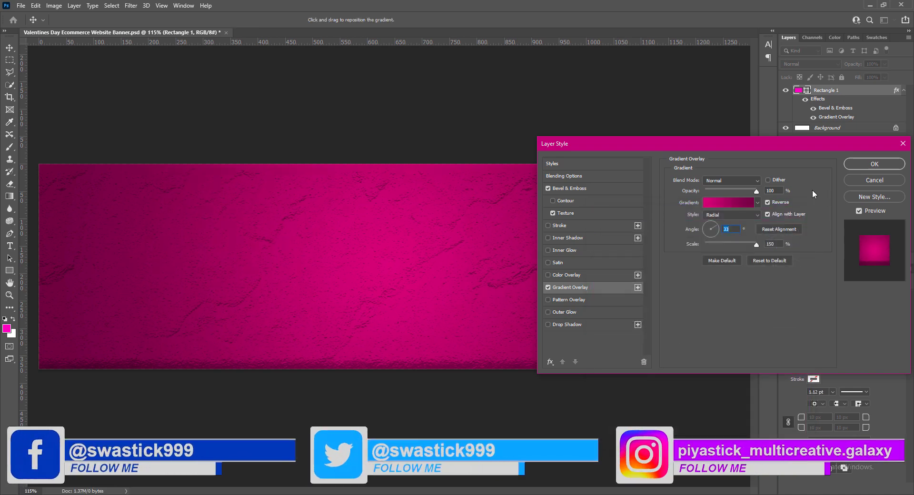
left_click(867, 166)
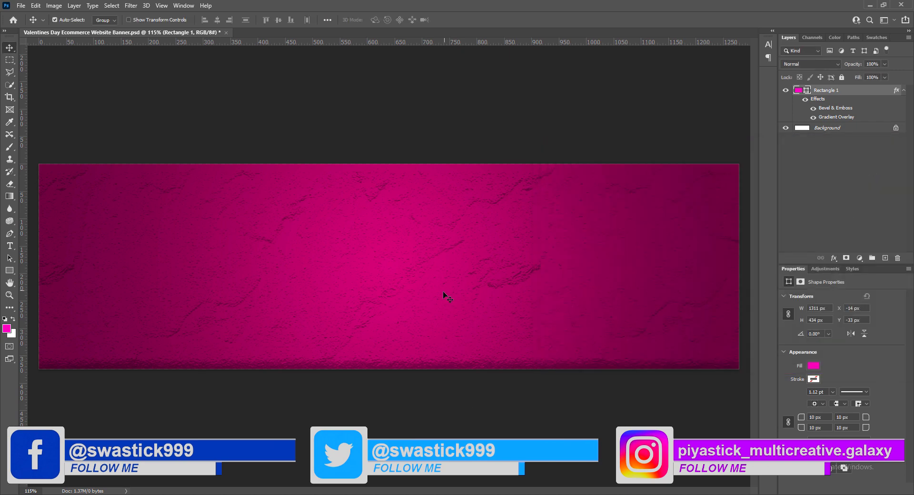
key("ctrl+s")
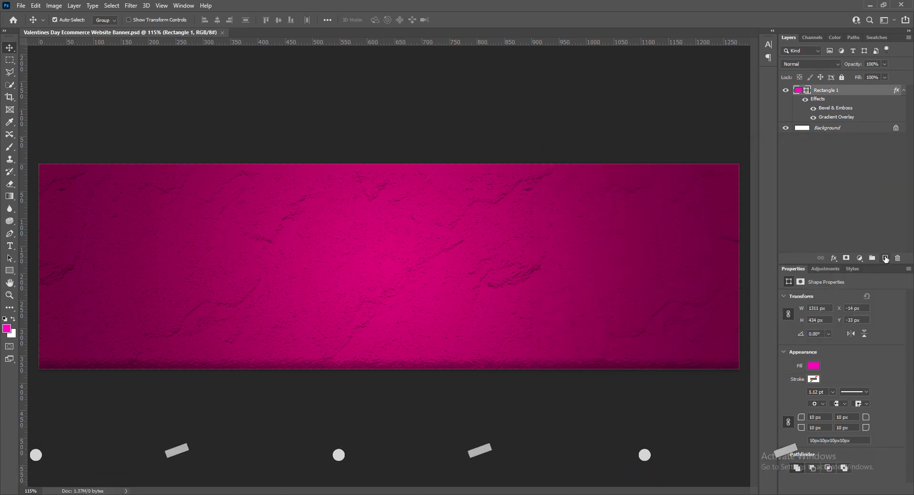
Step: Draw a rectangle about 344 px square on a new layer just inside the banner's edges and widen it to about 1247 px
left_click(886, 259)
left_click(10, 271)
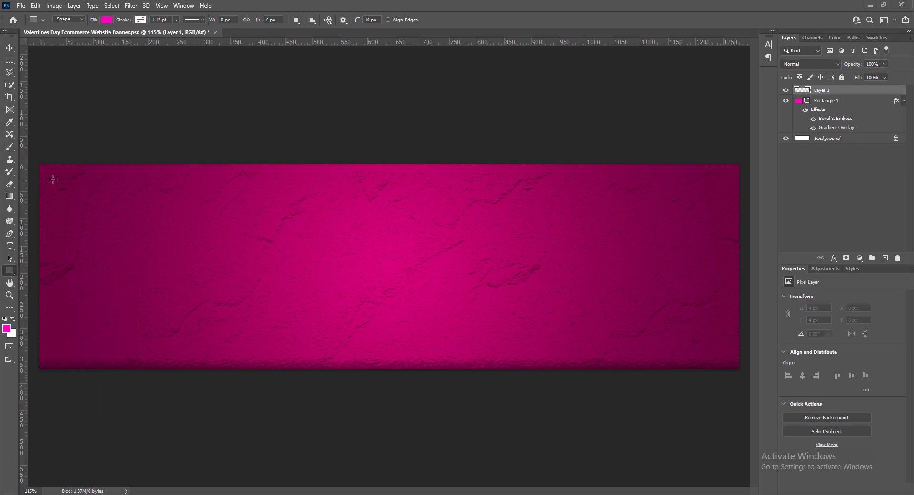
left_click_drag(48, 172, 326, 360)
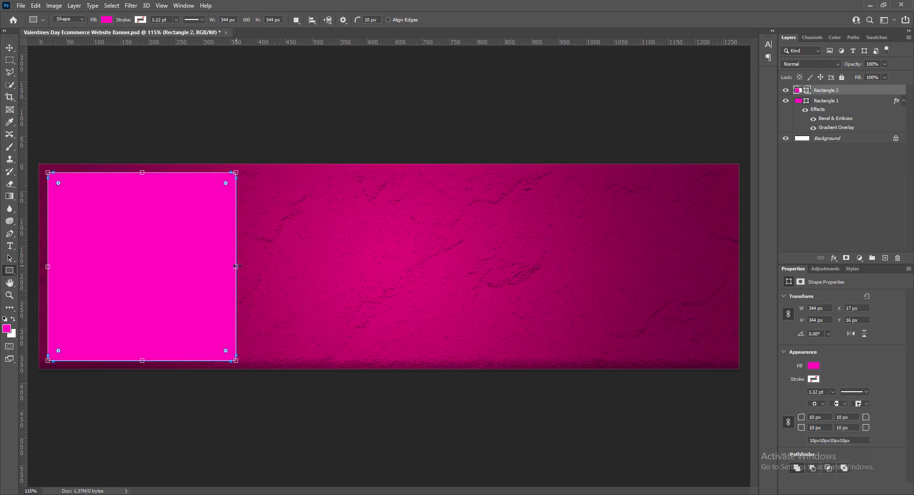
left_click_drag(238, 267, 731, 267)
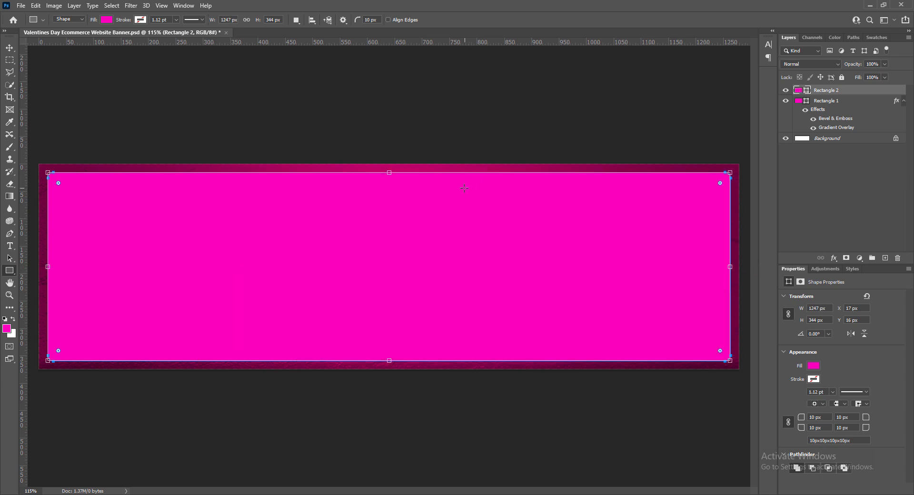
Step: Round all four corners of the inner rectangle with a 12 px radius
double_click(821, 418)
type("21")
key("Tab")
type("12")
key("Return")
left_click(9, 47)
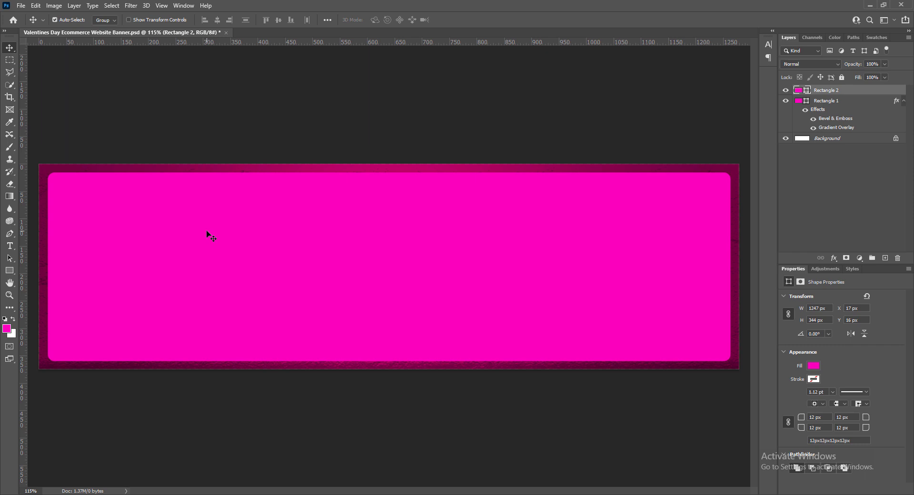
Step: Give the inner rectangle a light pink stroke and remove its fill so it forms a frame
left_click(813, 379)
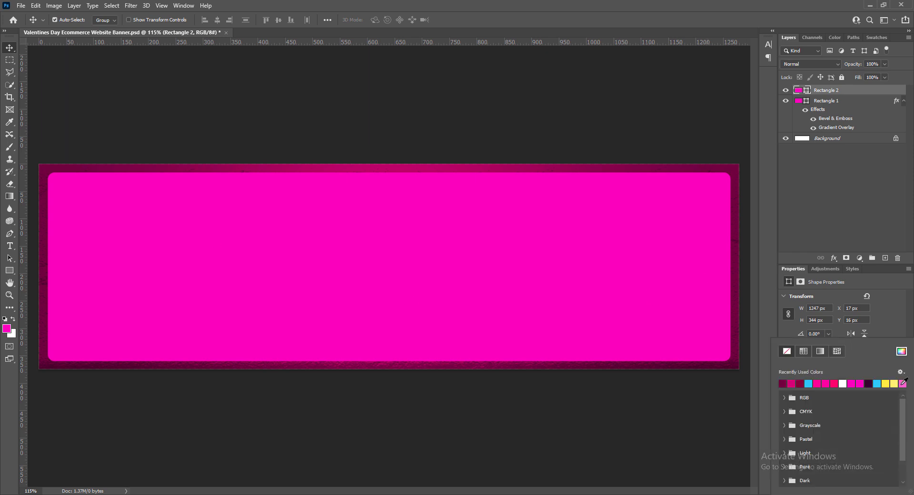
left_click(902, 384)
left_click(841, 336)
left_click(812, 365)
left_click(787, 351)
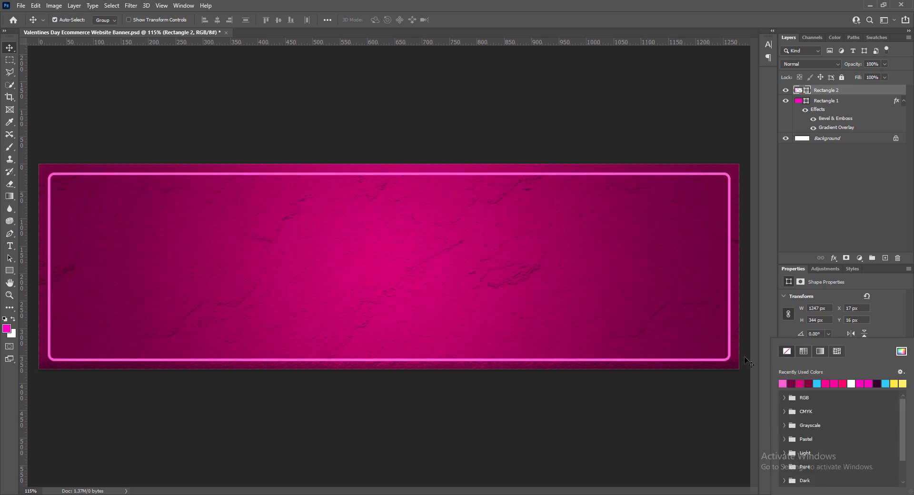
left_click(888, 317)
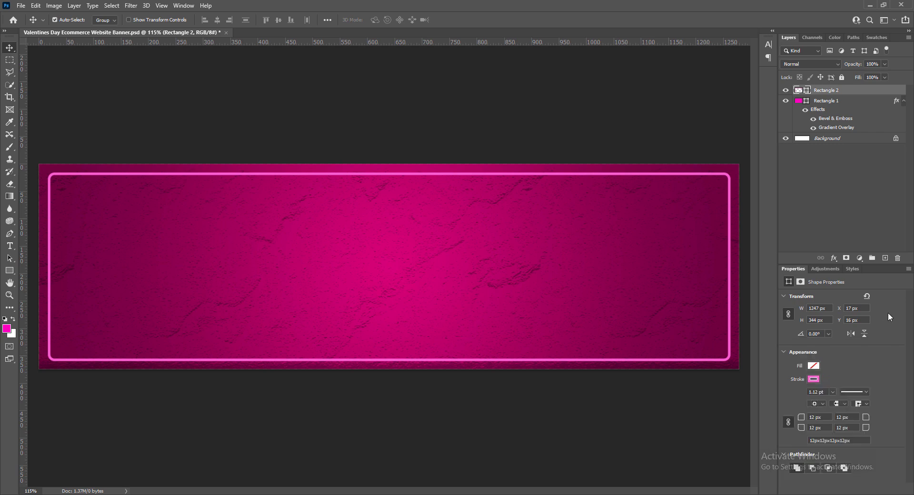
Step: Try a dark magenta stroke colour, #990054, sampled from the textured background for the frame
left_click(814, 379)
left_click(902, 351)
left_click(396, 234)
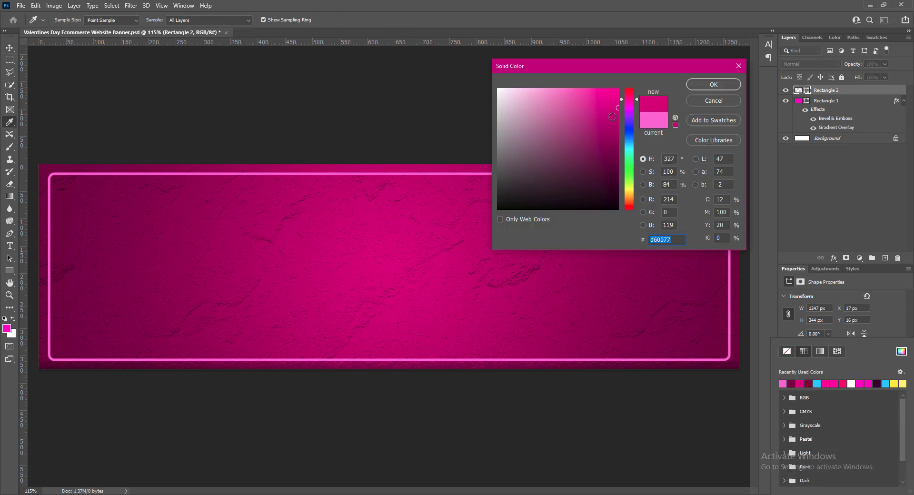
left_click(253, 229)
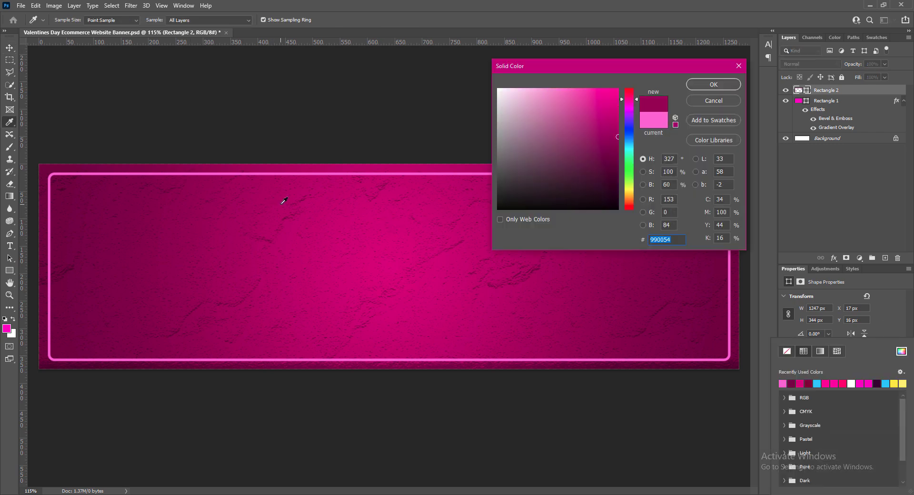
left_click(710, 89)
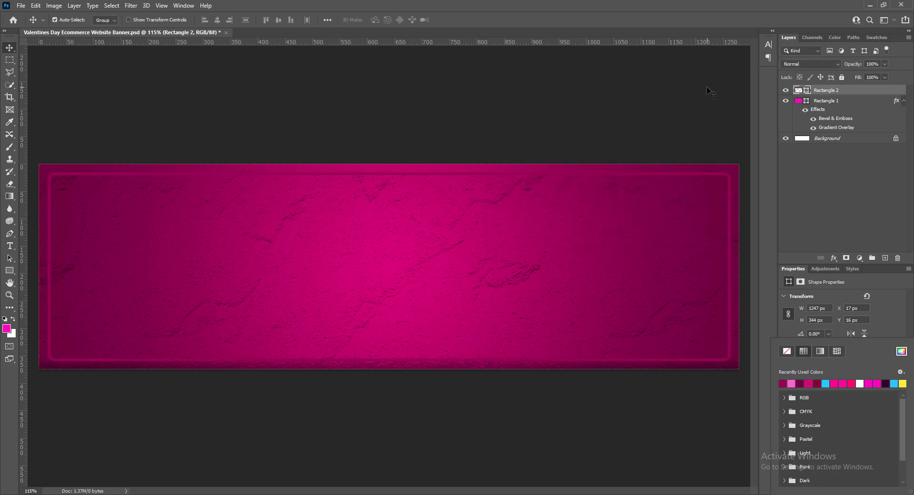
Step: Set the frame's stroke colour to bright pink #ff48ad
left_click(902, 351)
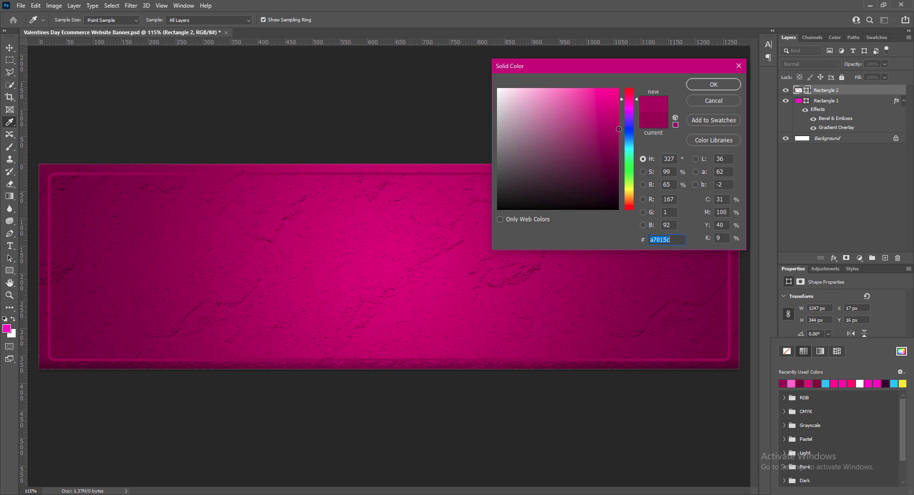
left_click(617, 119)
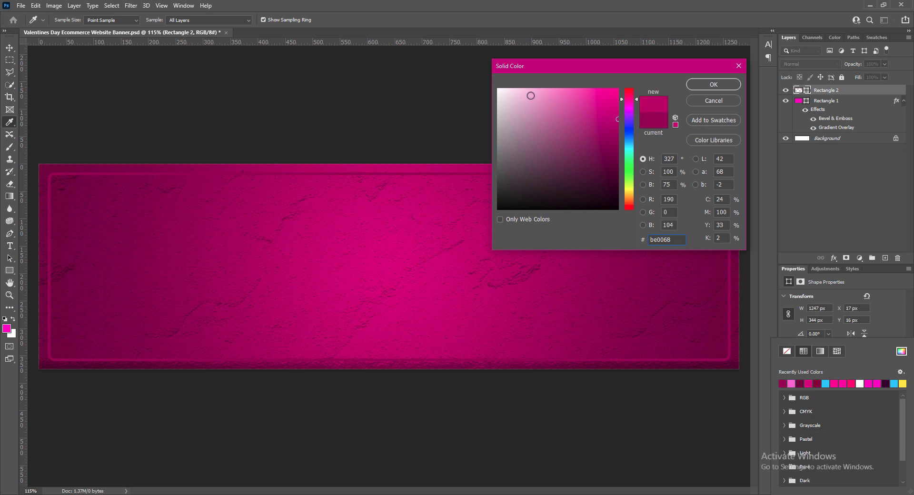
left_click_drag(551, 92, 565, 89)
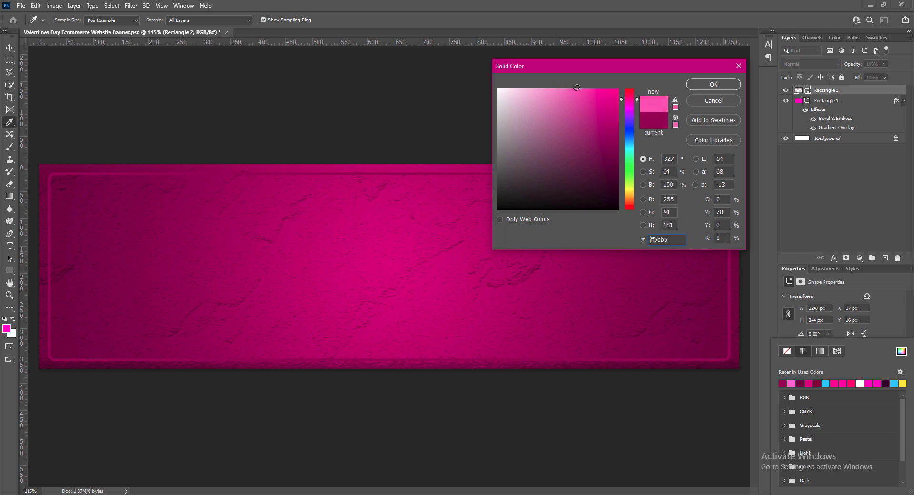
left_click(702, 85)
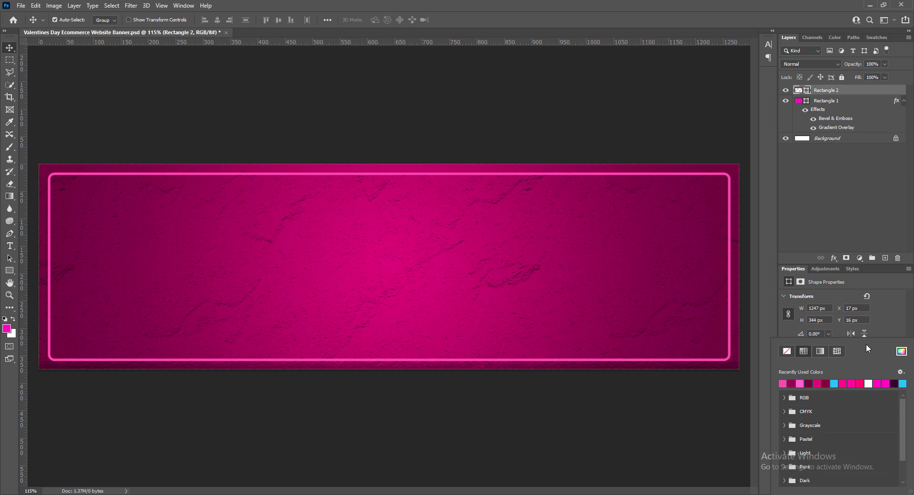
left_click(901, 352)
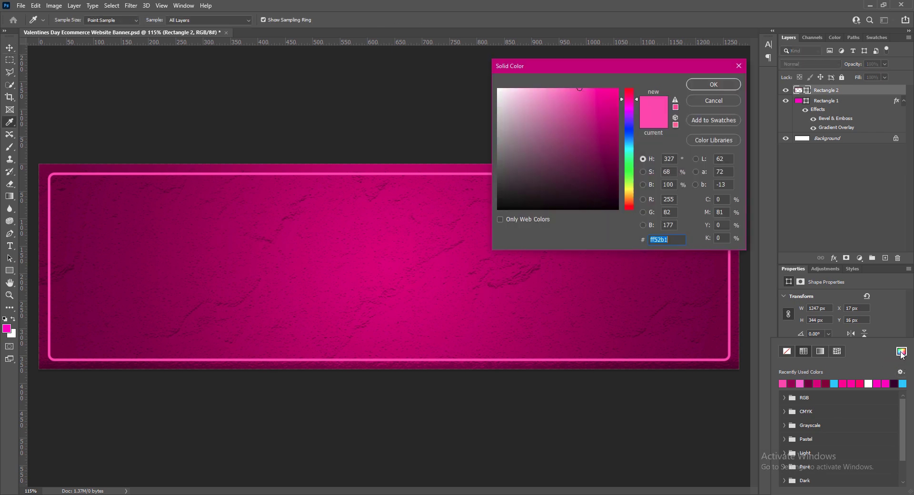
left_click_drag(580, 89, 585, 86)
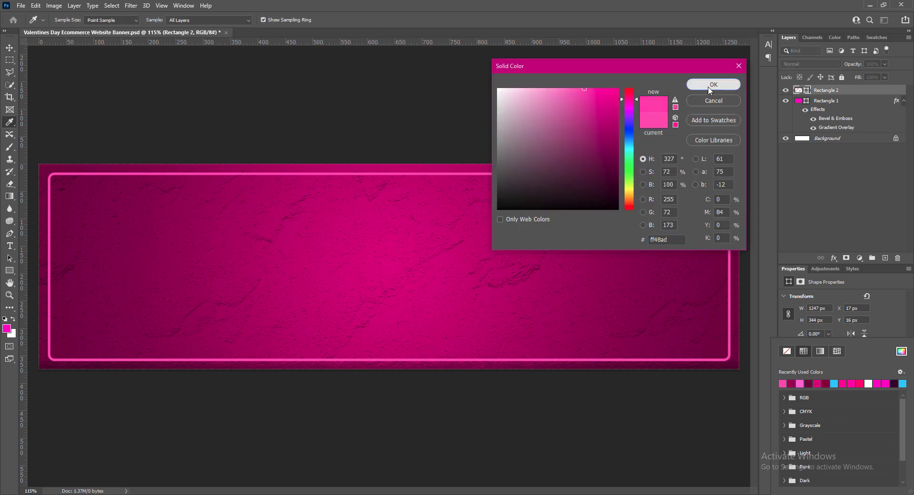
left_click(710, 88)
left_click(889, 320)
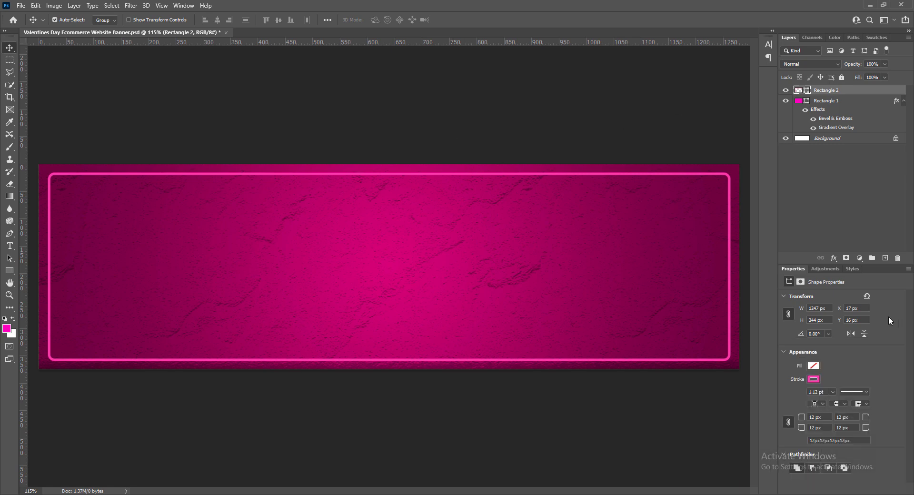
Step: Try stroke widths of 1.51 pt and 1.33 pt on the solid pink frame
left_click_drag(818, 392, 812, 391)
type("51")
key("Return")
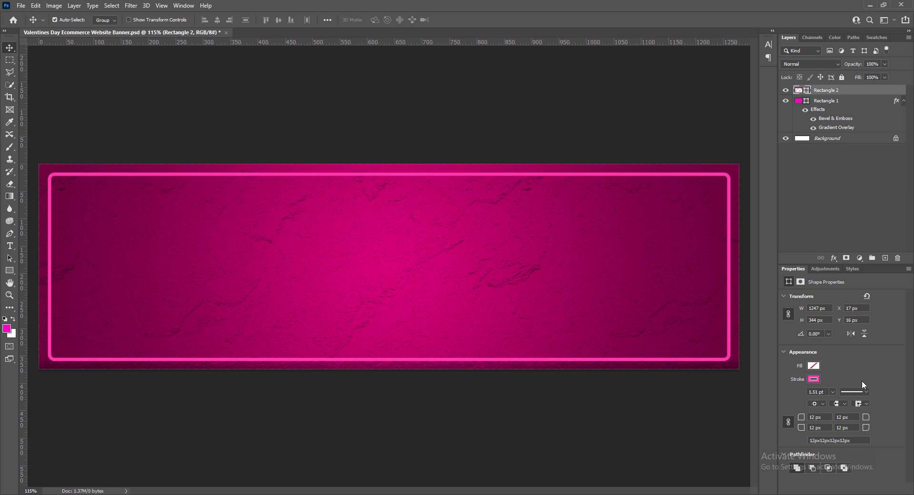
left_click_drag(817, 392, 813, 392)
type("33")
key("Return")
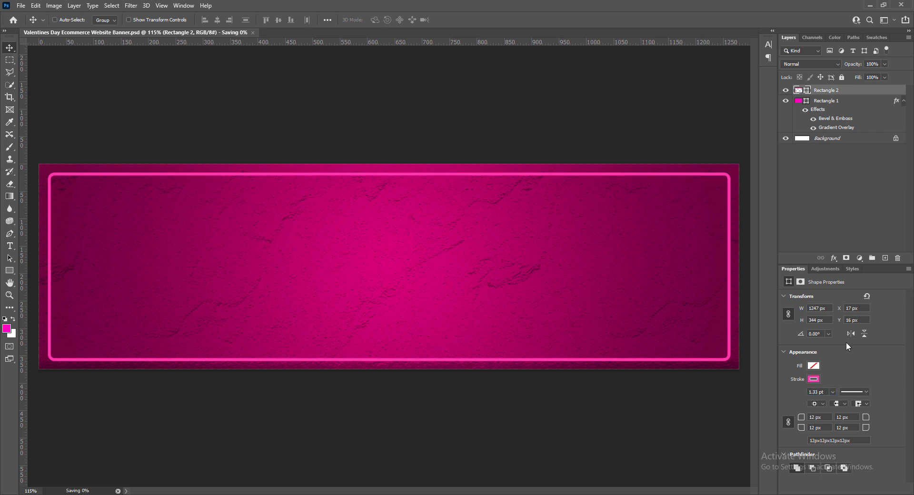
right_click(799, 90)
left_click(810, 93)
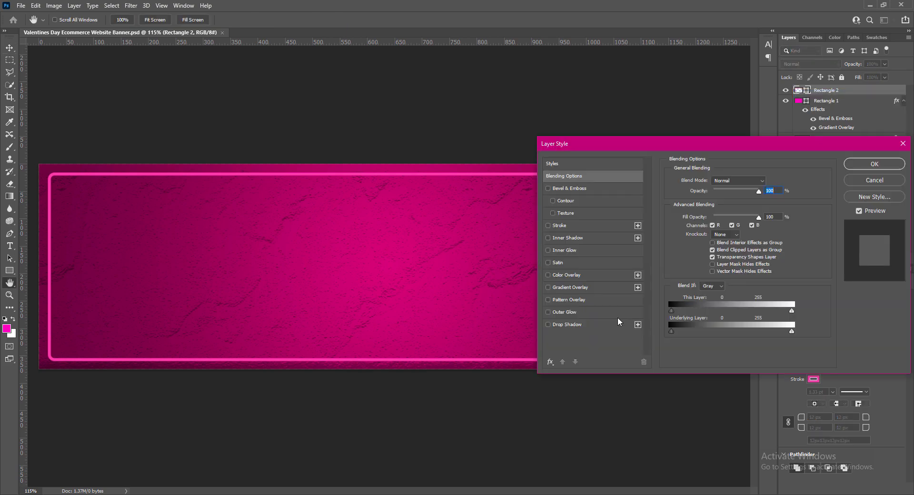
left_click(903, 143)
Step: Change the frame's stroke to the dashed line style and set its width to 1.12 pt
left_click(868, 394)
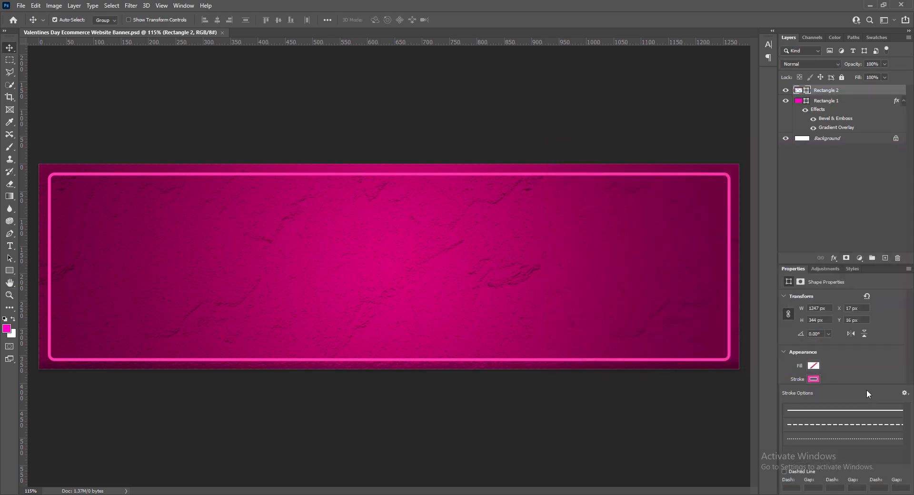
left_click(851, 428)
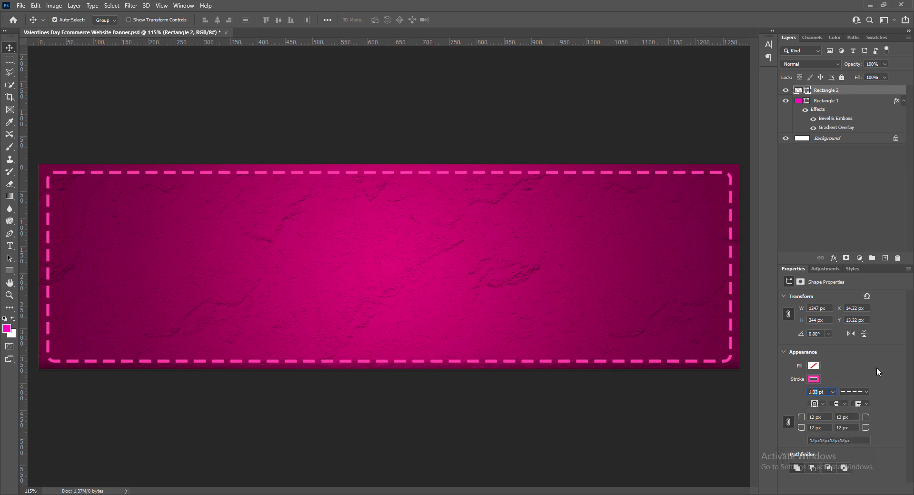
type("1.12")
key("Return")
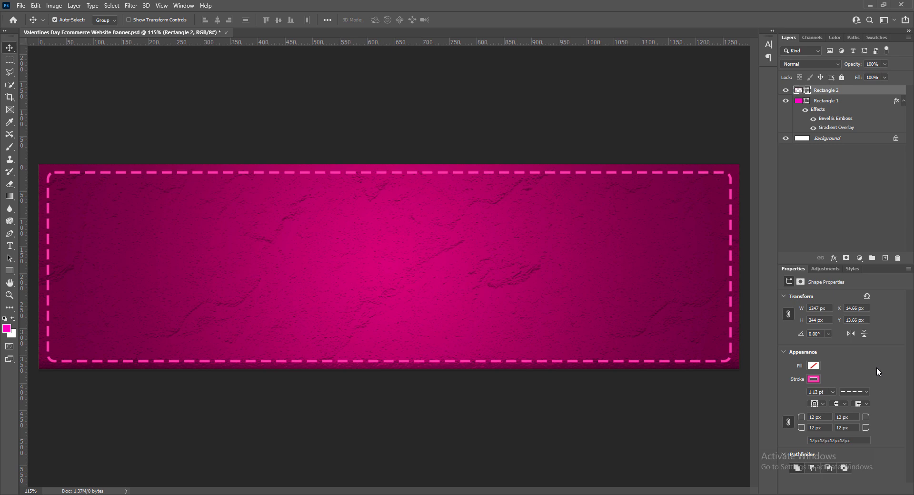
Step: Add a drop shadow to the dashed frame with a 2 px distance, 6% spread and 6 px size
right_click(800, 90)
left_click(812, 98)
left_click(548, 324)
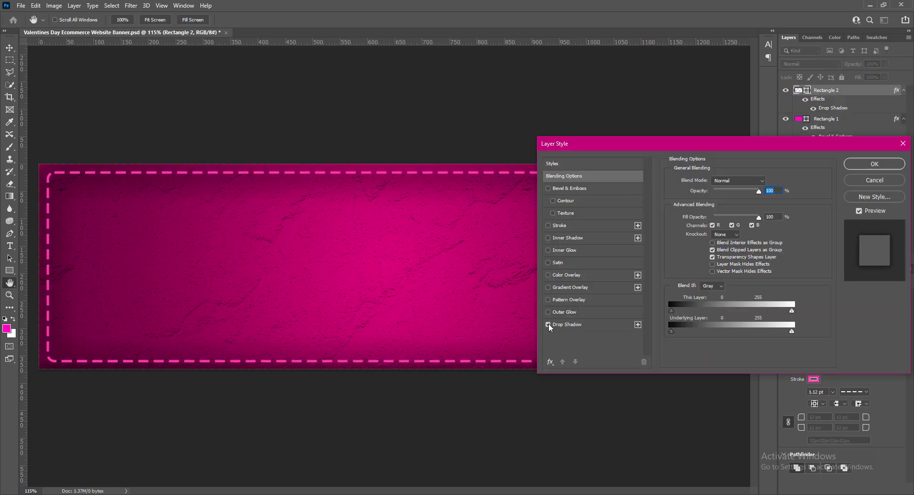
left_click(760, 233)
type("6")
key("Tab")
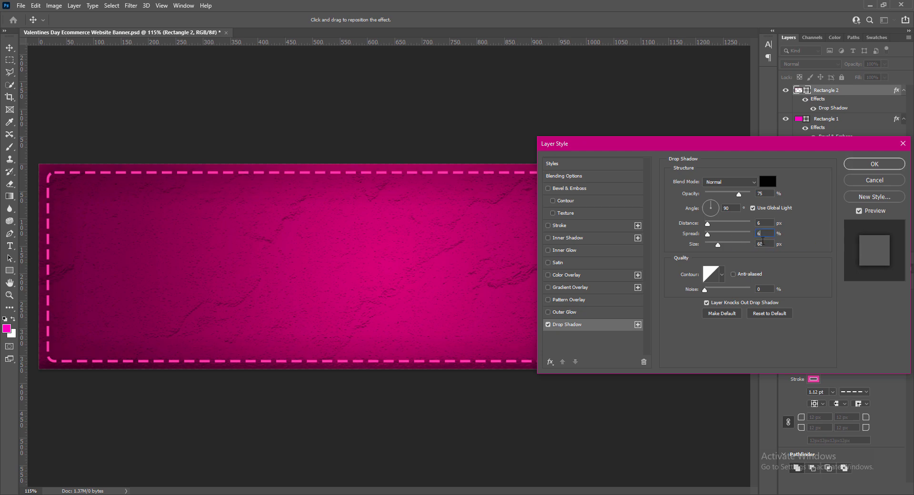
type("6")
left_click(767, 223)
type("3")
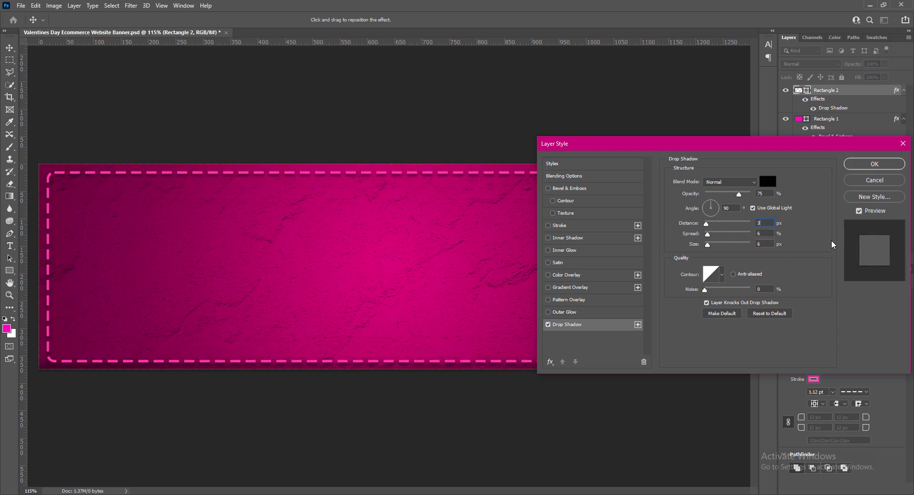
left_click_drag(763, 223, 756, 223)
type("2")
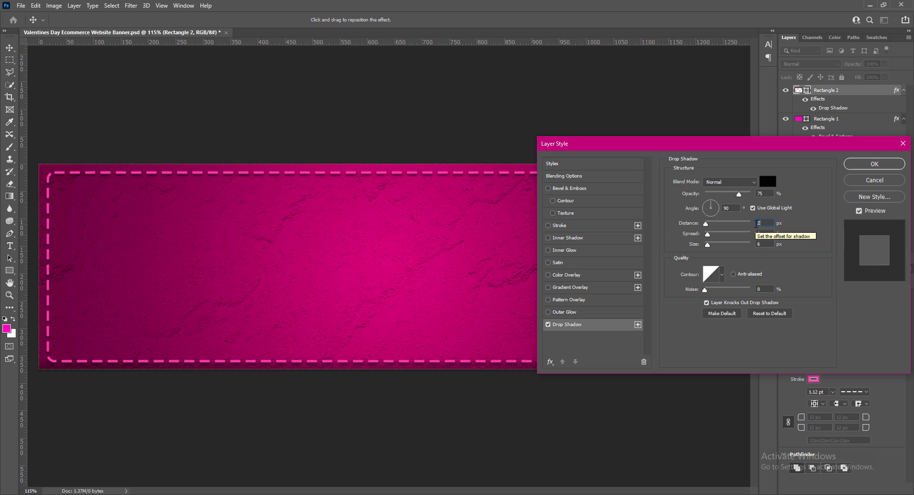
Step: Add an outer glow to the dashed frame in a pink sampled from the background, with a size of 12 px
left_click(548, 312)
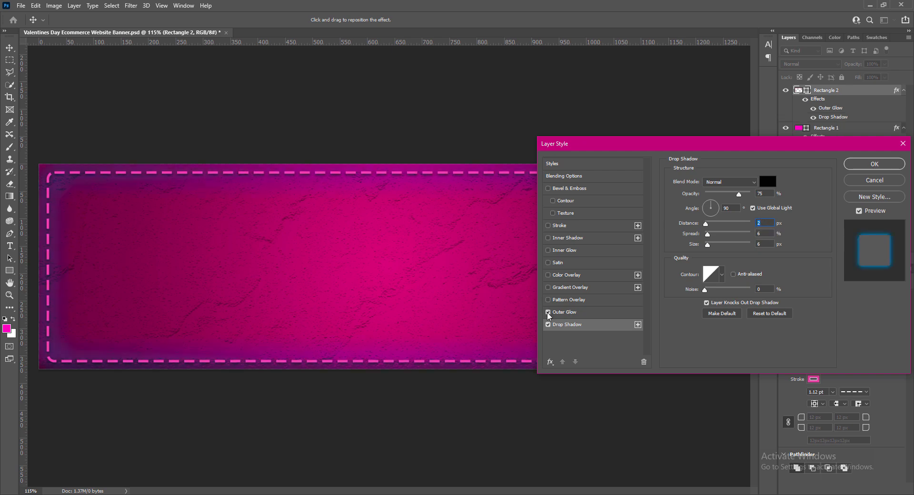
left_click(569, 313)
left_click(696, 213)
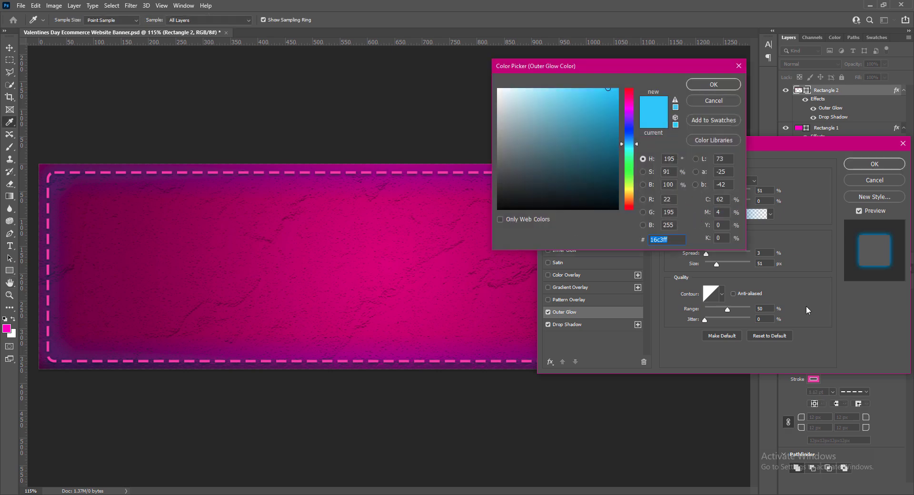
left_click(302, 239)
left_click(707, 85)
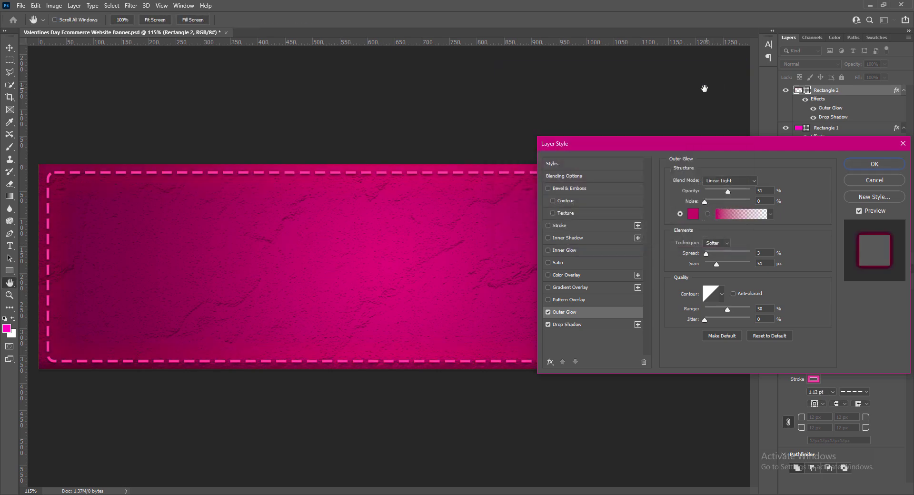
left_click_drag(716, 265, 710, 262)
left_click(763, 263)
type("12")
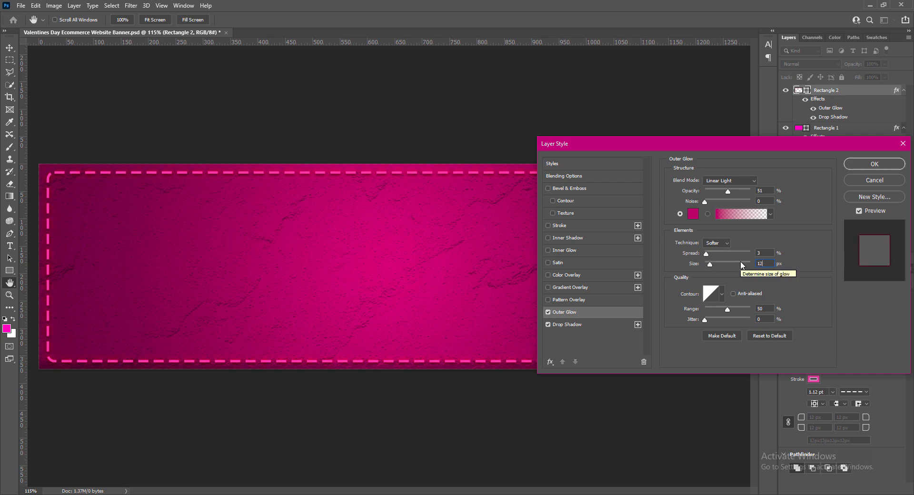
Step: Brighten the frame's outer glow colour to about #de037c and raise the glow's opacity to 60%
left_click(693, 215)
left_click(617, 104)
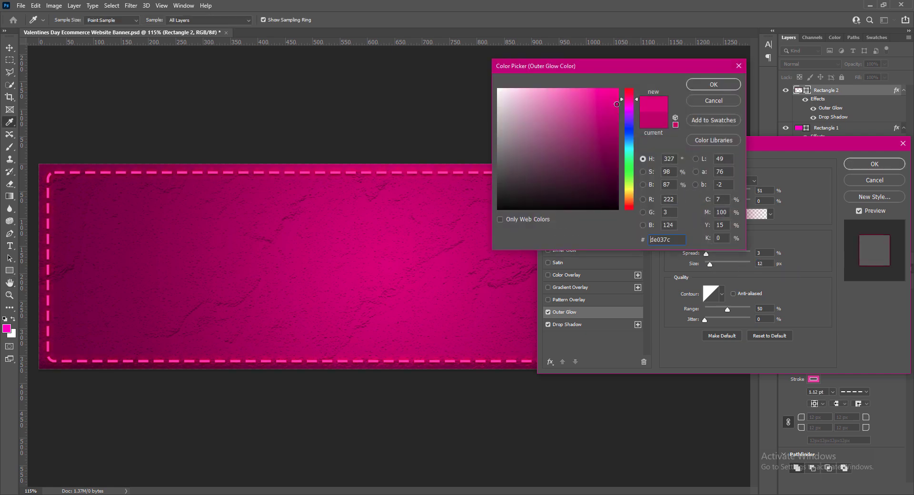
left_click_drag(617, 103, 619, 105)
left_click(713, 85)
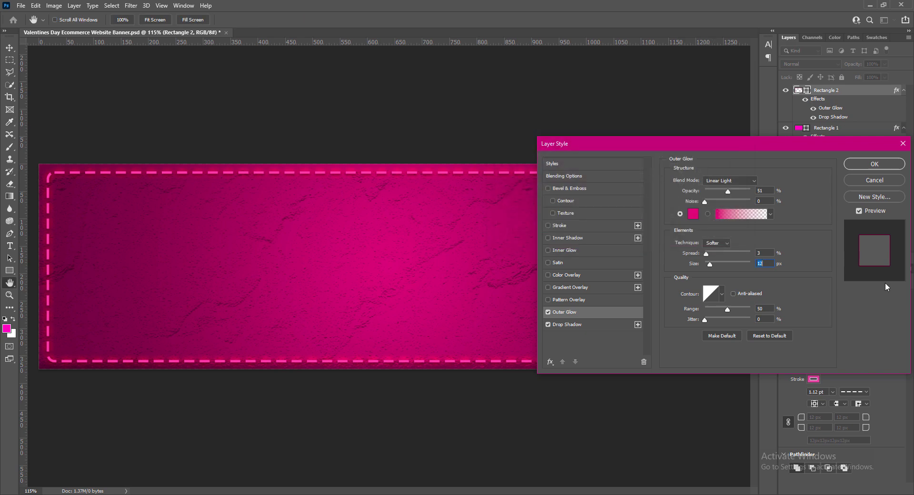
left_click_drag(727, 190, 734, 190)
left_click(874, 163)
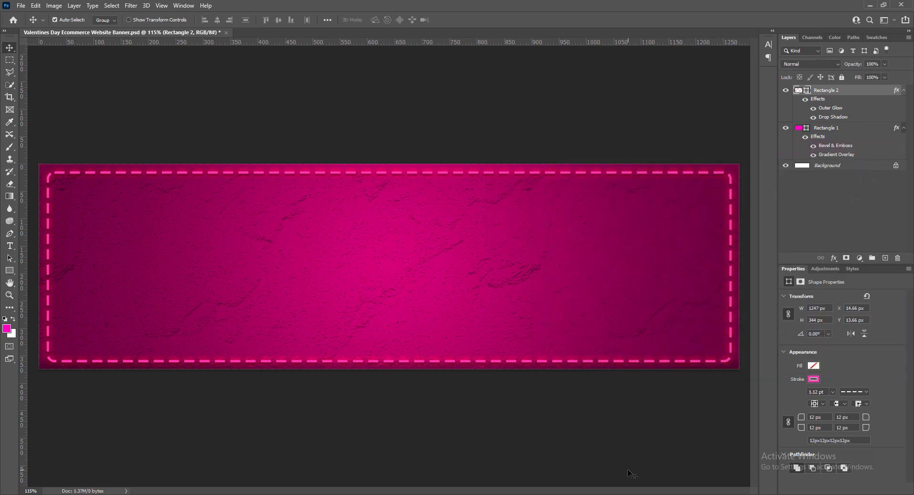
Step: Reduce the dashed frame's outer glow size to 9 px
right_click(800, 91)
left_click(827, 95)
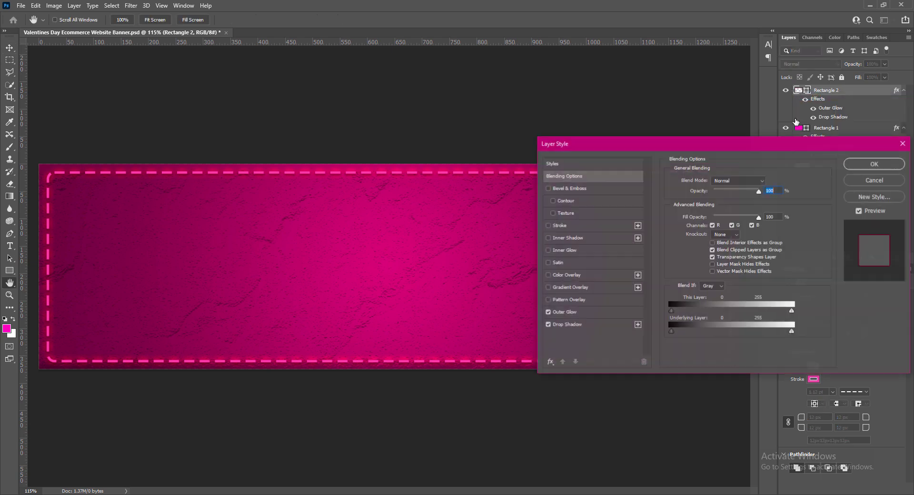
left_click(564, 312)
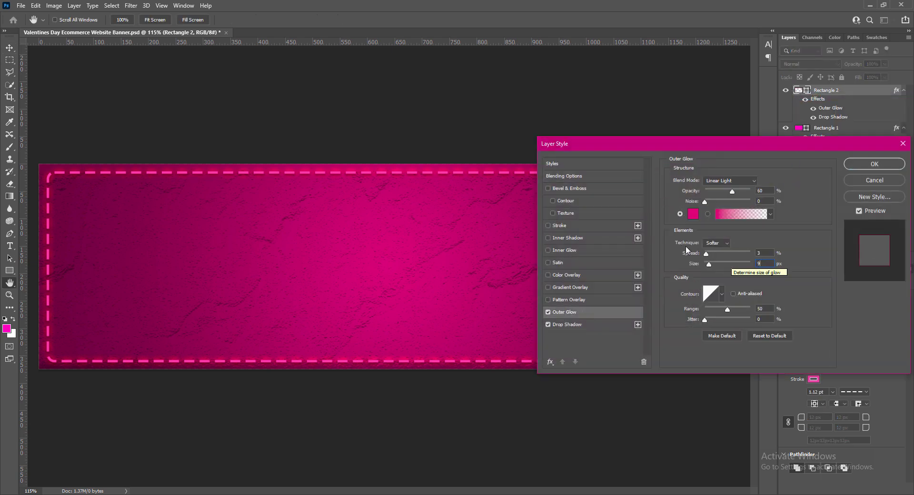
left_click(875, 163)
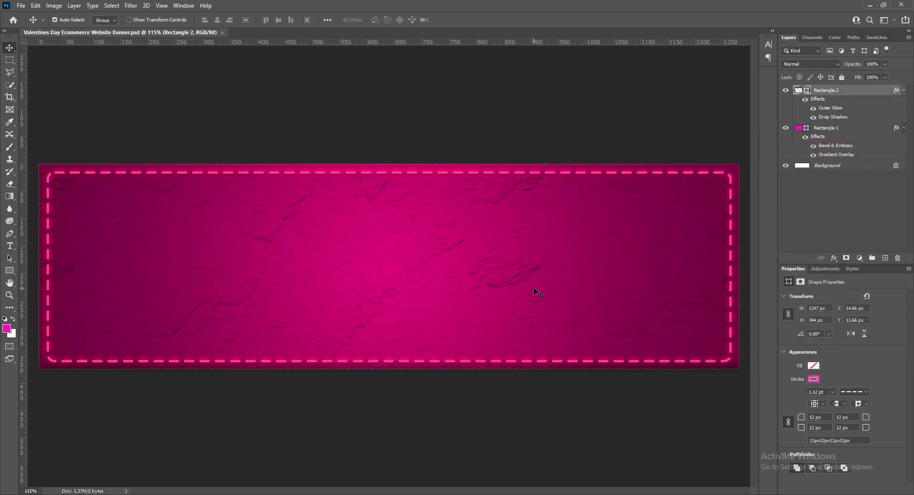
Step: Thin the dashed frame's stroke to 0.9 pt and set all its corner radii to 6 px
left_click(832, 392)
left_click_drag(836, 404, 833, 404)
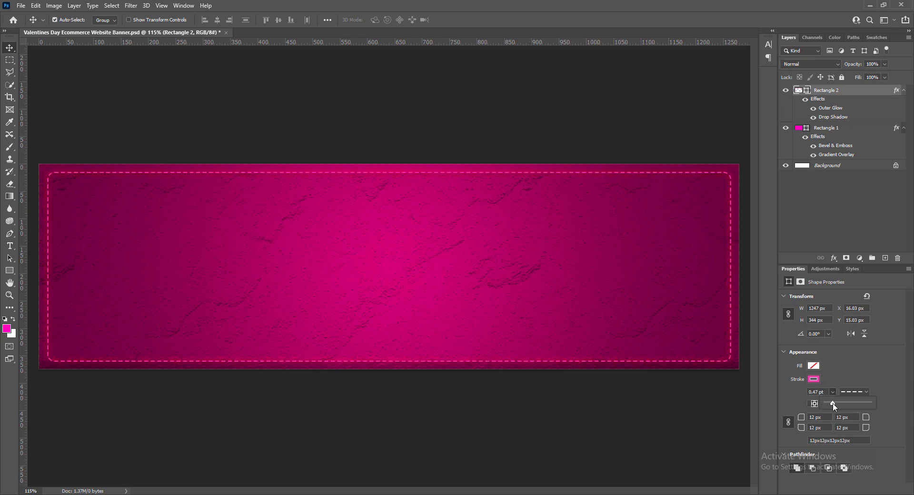
left_click(816, 392)
key("Return")
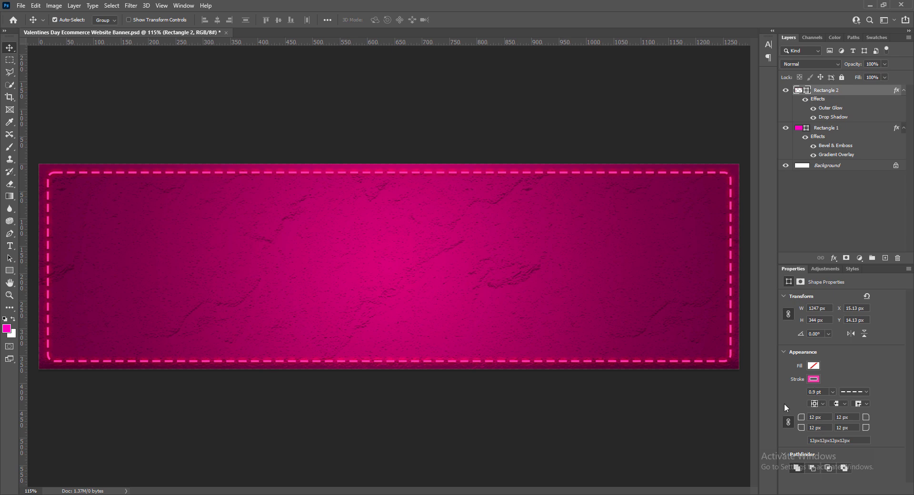
left_click(815, 418)
type("6")
key("Return")
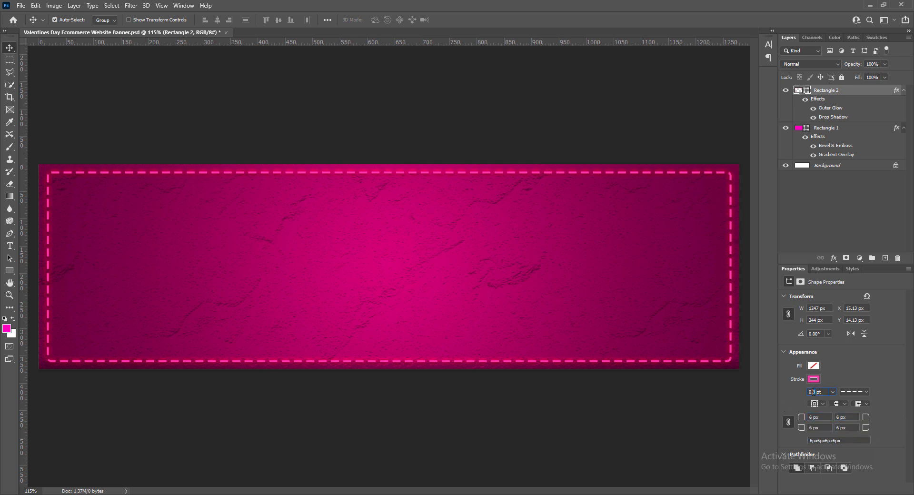
Step: Try stroke widths of 0.81, 0.75, 0.84 and 0.90 pt on the dashed frame
type("81")
key("Return")
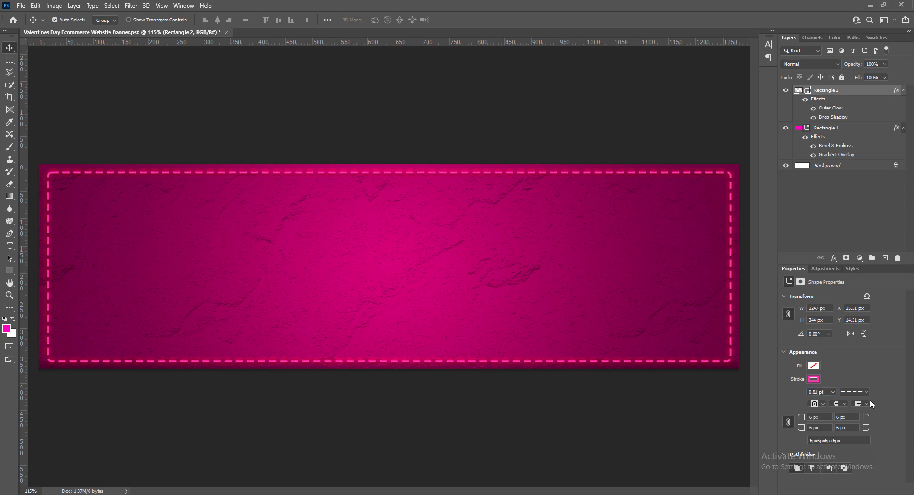
left_click(814, 391)
key("Return")
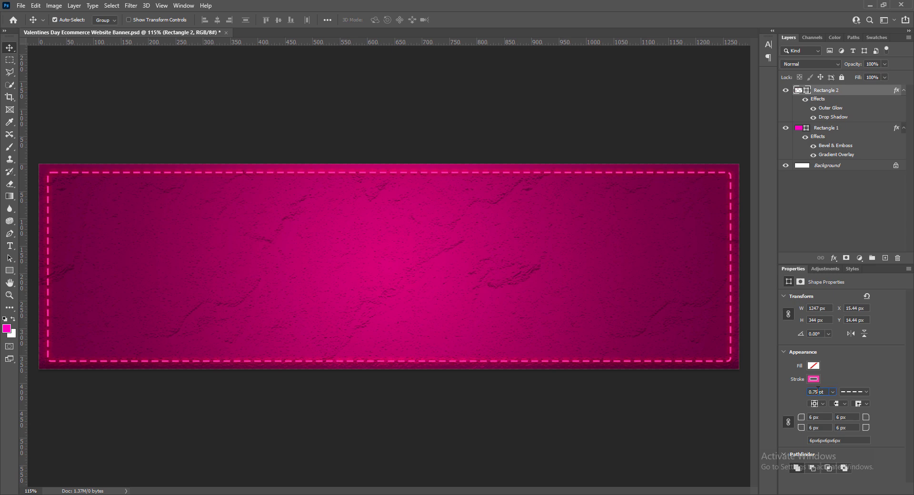
left_click_drag(818, 393, 814, 393)
type("84")
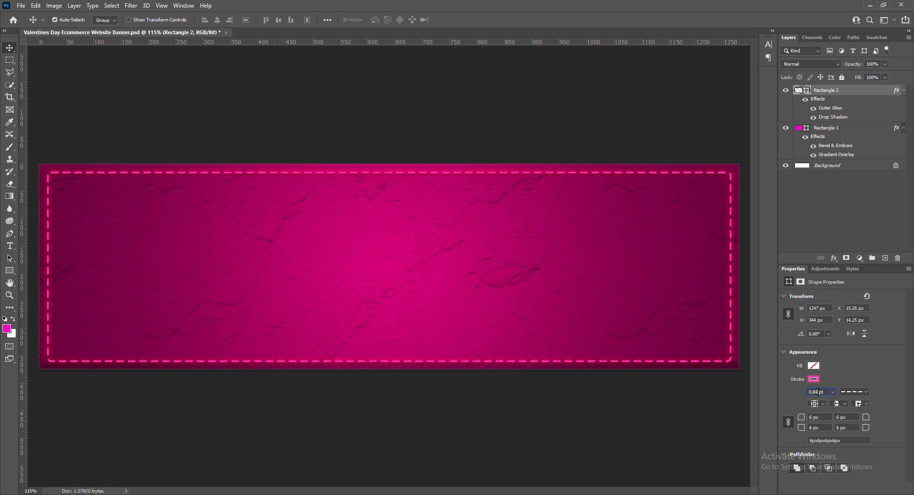
key("BackSpace")
key("BackSpace")
type("90")
key("Return")
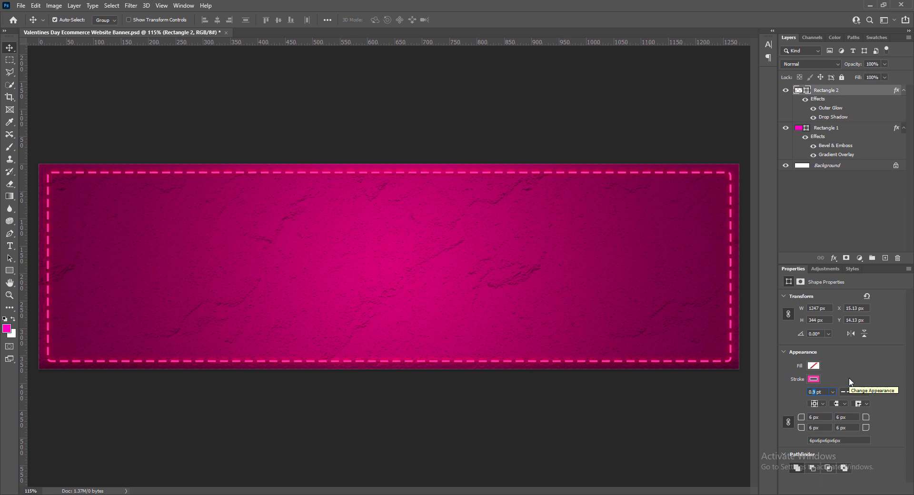
Step: Set the dashed frame's stroke width to 0.81 pt and save the document
type("81")
key("Return")
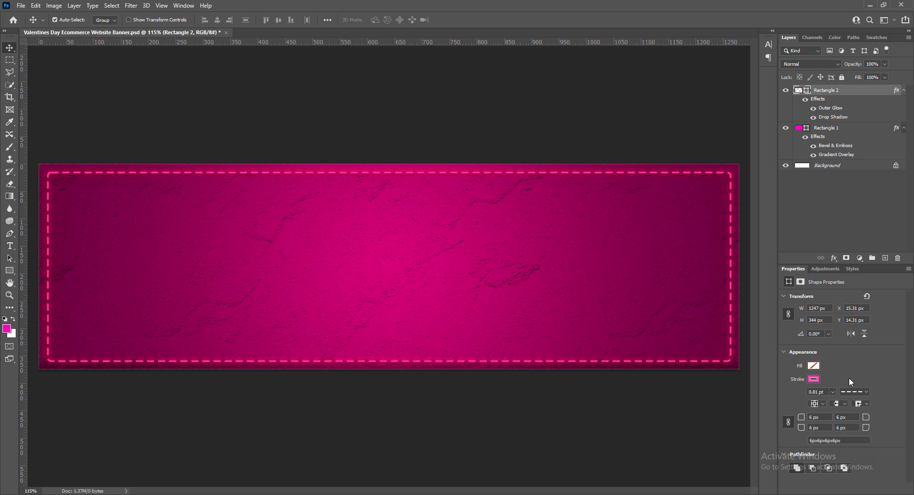
key("ctrl+s")
Step: Scale the dashed frame down proportionally to about 1215 × 335 px and recentre it on the banner
key("ctrl+t")
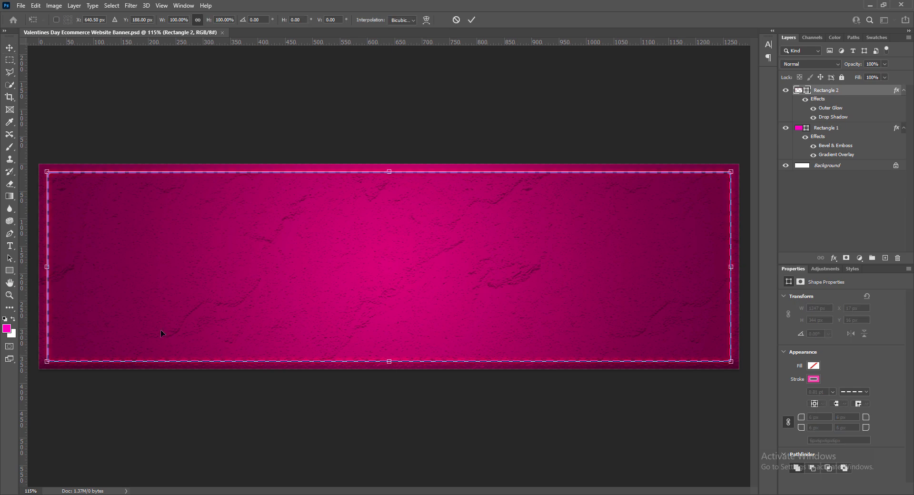
left_click_drag(47, 267, 64, 268)
left_click_drag(412, 262, 402, 263)
left_click(472, 20)
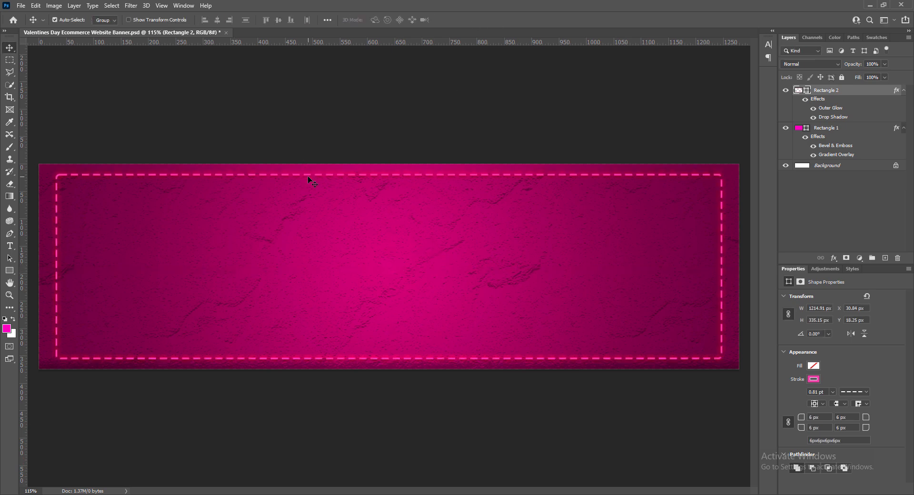
Step: Reduce the dashed frame's height to about 325 px and keep it vertically centred on the banner
key("ctrl+t")
left_click_drag(389, 176, 389, 176)
left_click_drag(389, 359, 390, 355)
left_click_drag(402, 236, 400, 239)
left_click(472, 20)
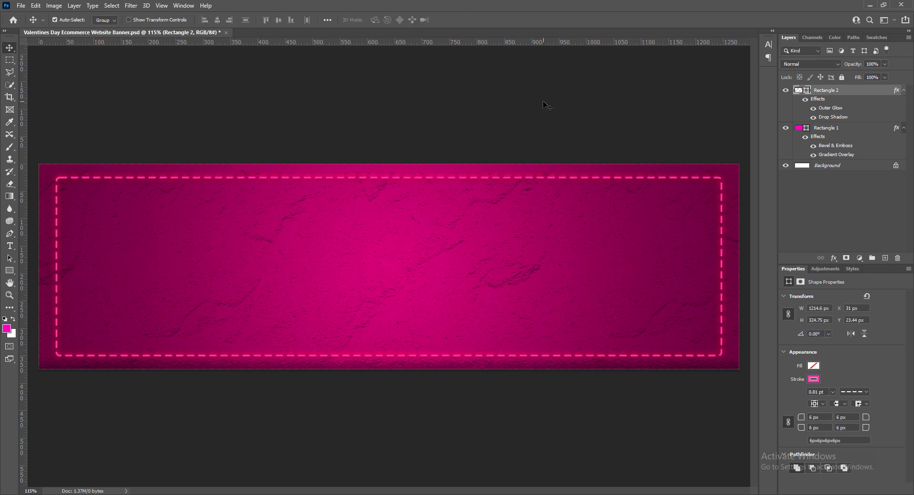
Step: Change the bright stop of the background rectangle's gradient overlay to #cc0072
double_click(804, 131)
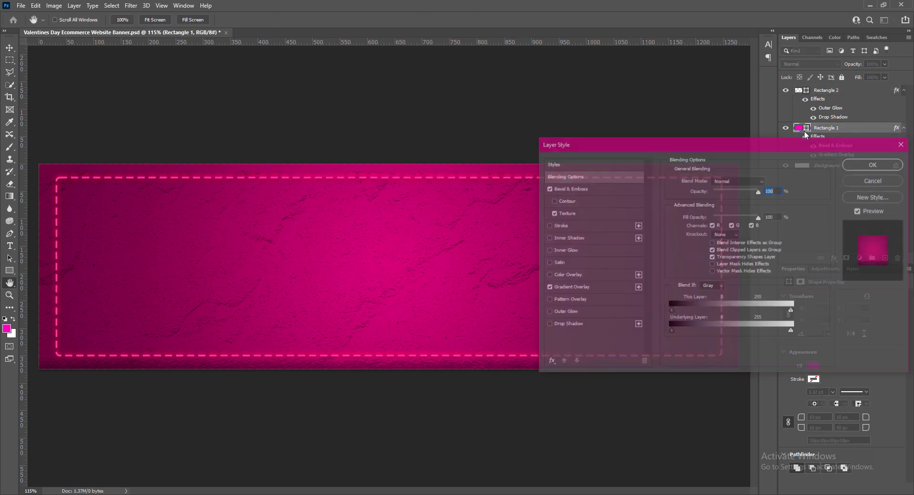
left_click(570, 287)
left_click(724, 198)
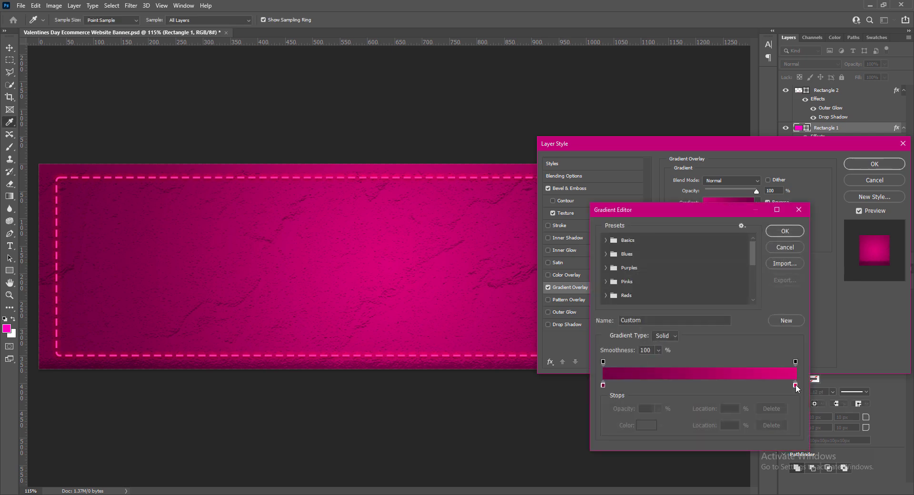
double_click(795, 385)
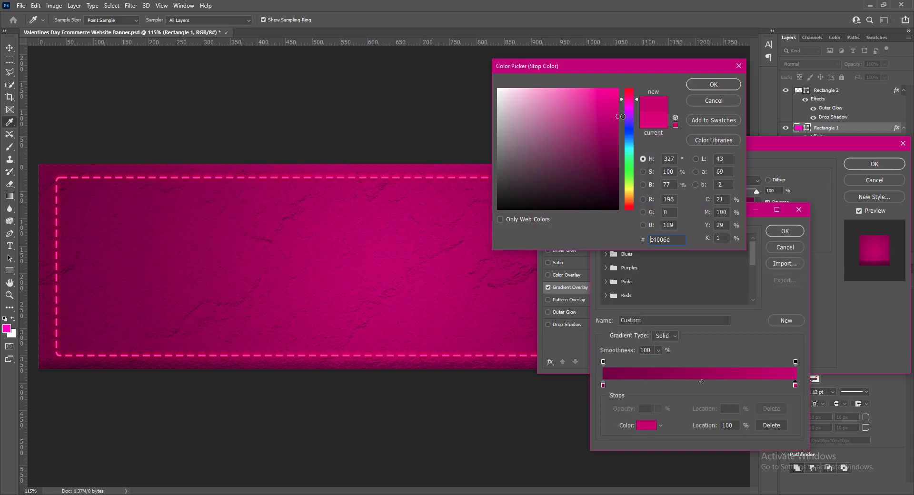
left_click(619, 112)
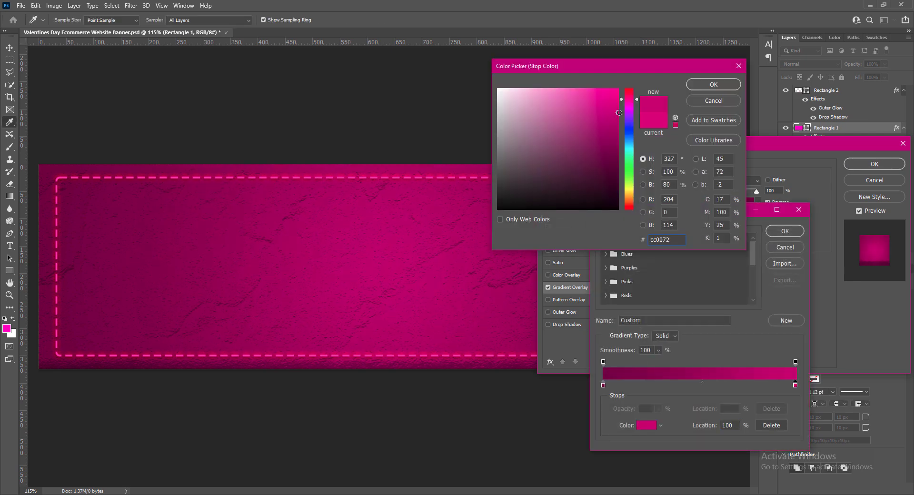
left_click(707, 89)
Step: Darken the dark stop of the background gradient to about #600034, apply the gradient overlay and save the document
double_click(604, 384)
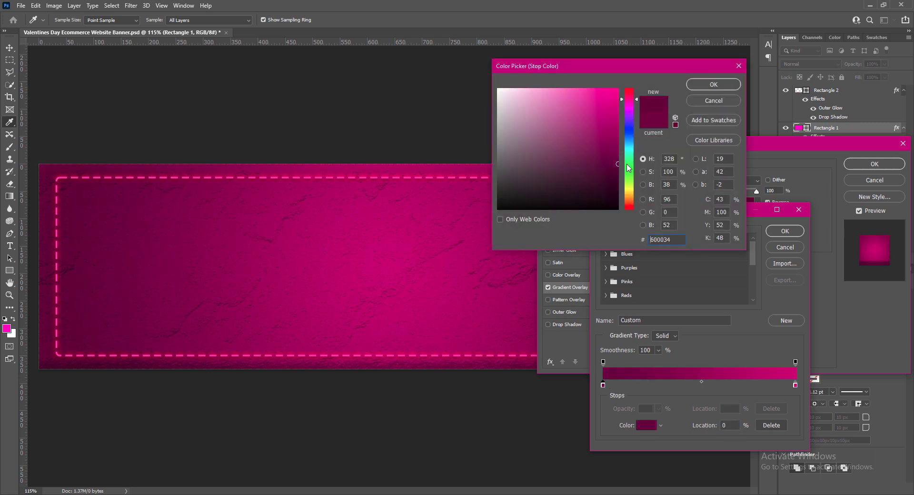
left_click_drag(618, 162, 619, 163)
left_click(708, 87)
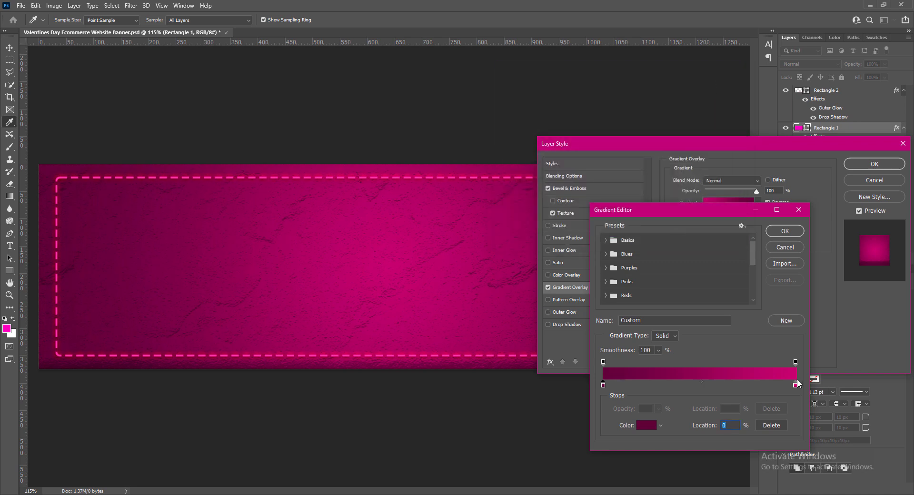
left_click(702, 381)
left_click(785, 231)
key("Return")
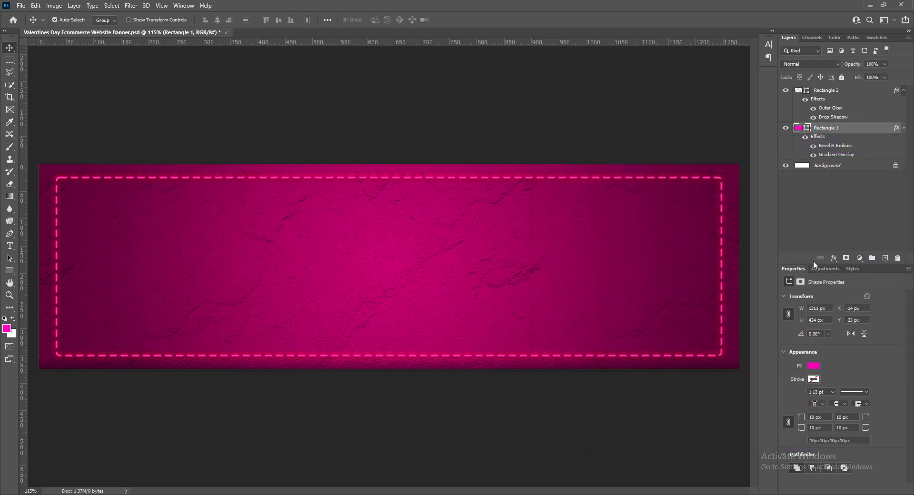
key("ctrl+s")
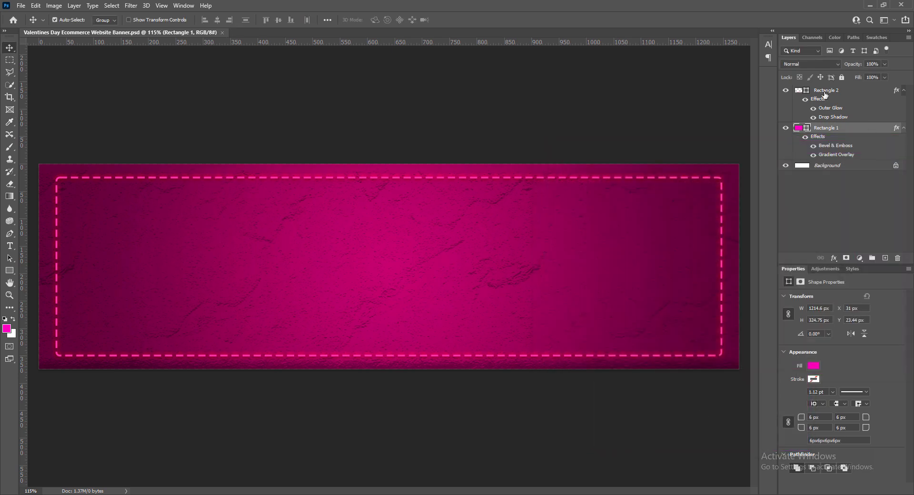
Step: Draw a 289 × 289 px magenta square on a new layer and place it inside the frame's right end
left_click(885, 257)
key("u")
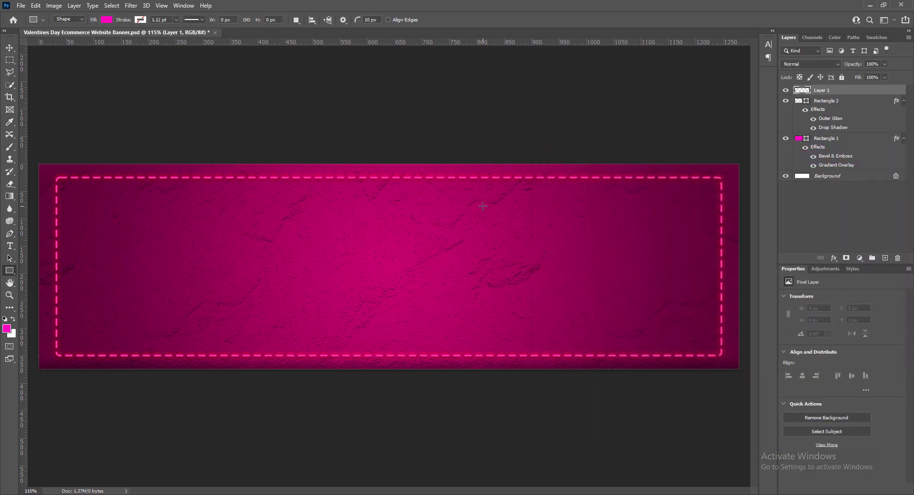
left_click_drag(482, 195, 641, 381)
left_click(11, 49)
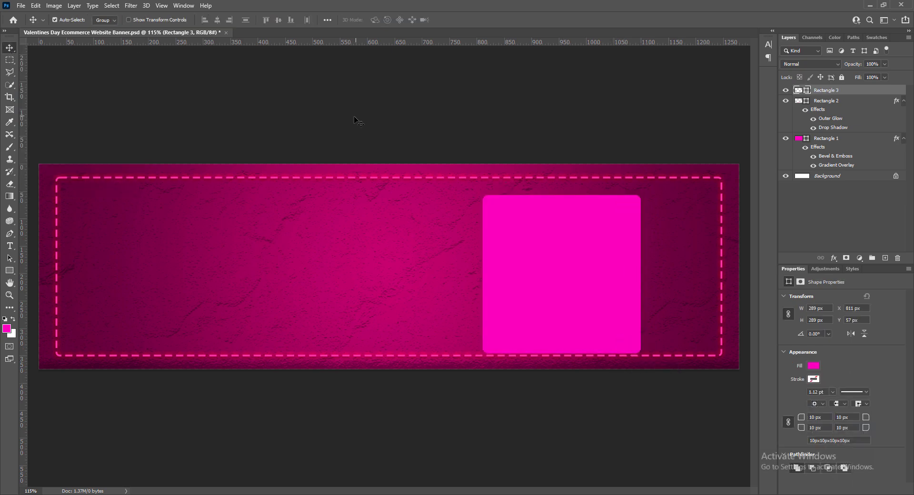
left_click_drag(573, 282, 640, 278)
Step: Set the magenta square's corner radii to 0 px and scale it down to about 282 × 282 px
left_click(829, 417)
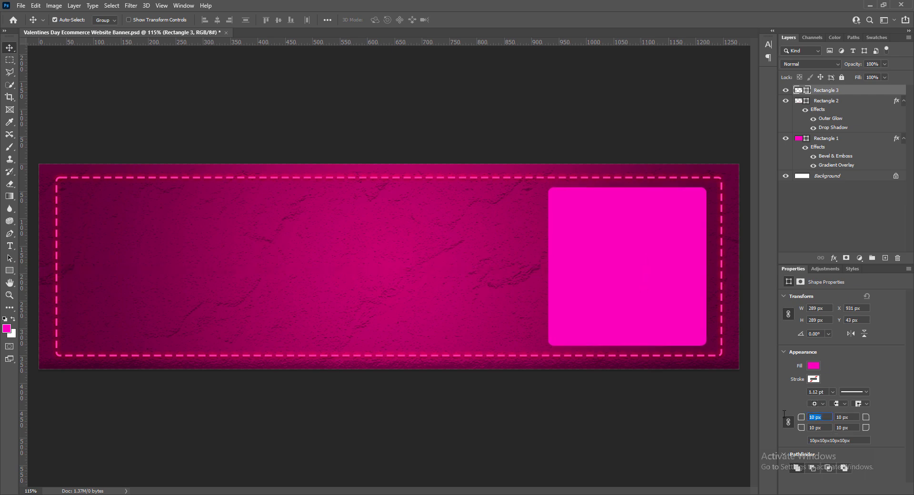
type("0")
key("Tab")
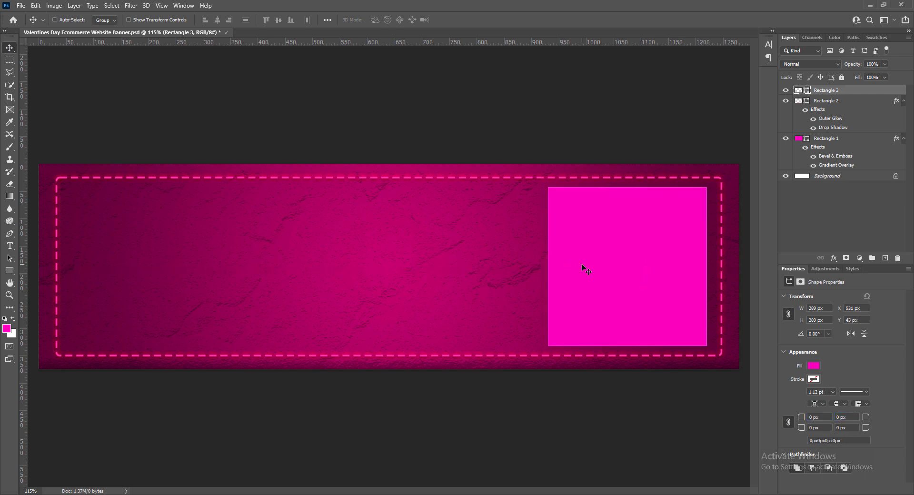
key("ctrl+t")
left_click_drag(548, 188, 551, 191)
left_click_drag(631, 271, 630, 270)
key("Return")
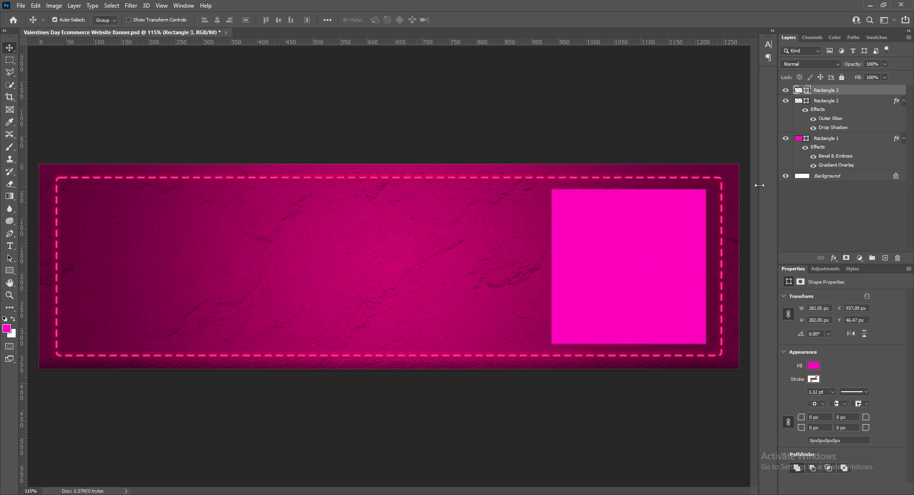
Step: Add a gradient overlay to the magenta square and set its style to Linear
right_click(798, 91)
left_click(807, 94)
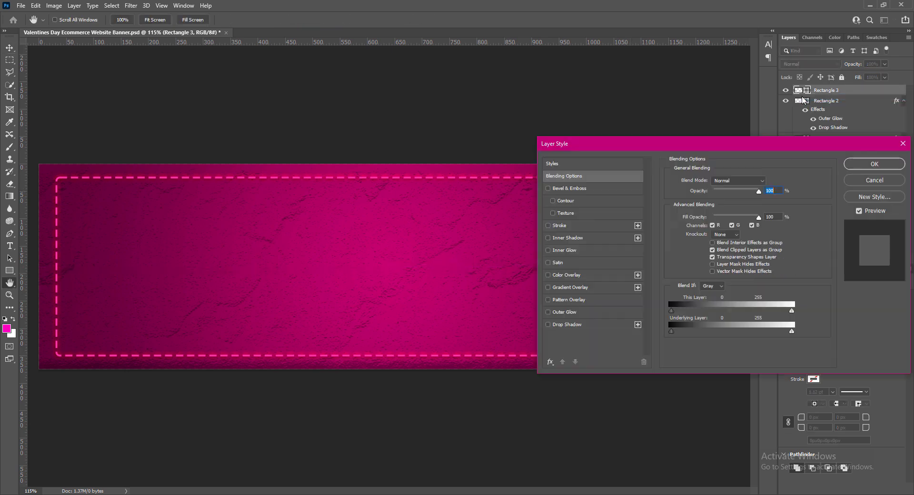
left_click(548, 287)
left_click_drag(664, 146, 195, 197)
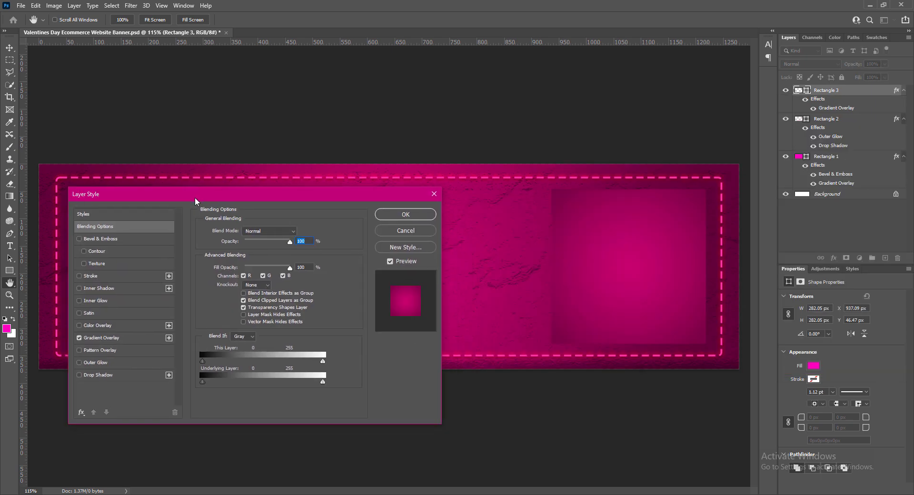
left_click(103, 338)
left_click(267, 266)
left_click(264, 273)
left_click(299, 252)
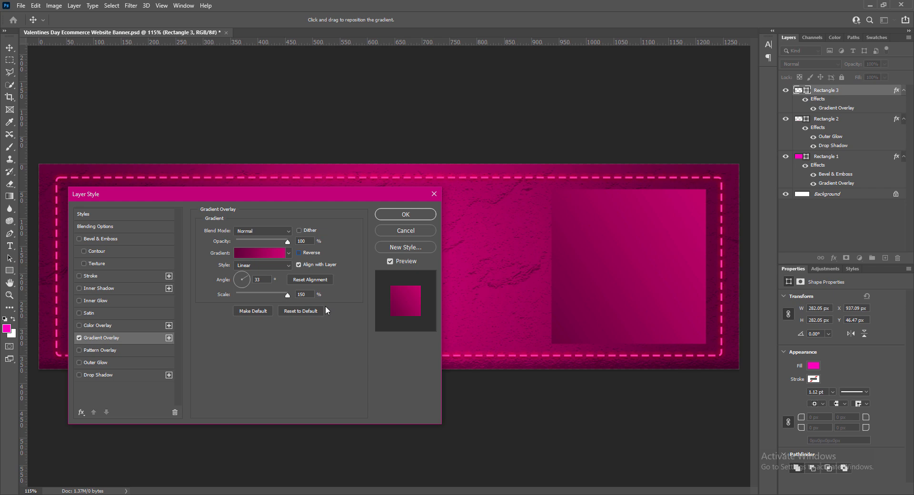
Step: Change the bright stop of the square's gradient to #e0007d and set the gradient angle to 45°
left_click(264, 253)
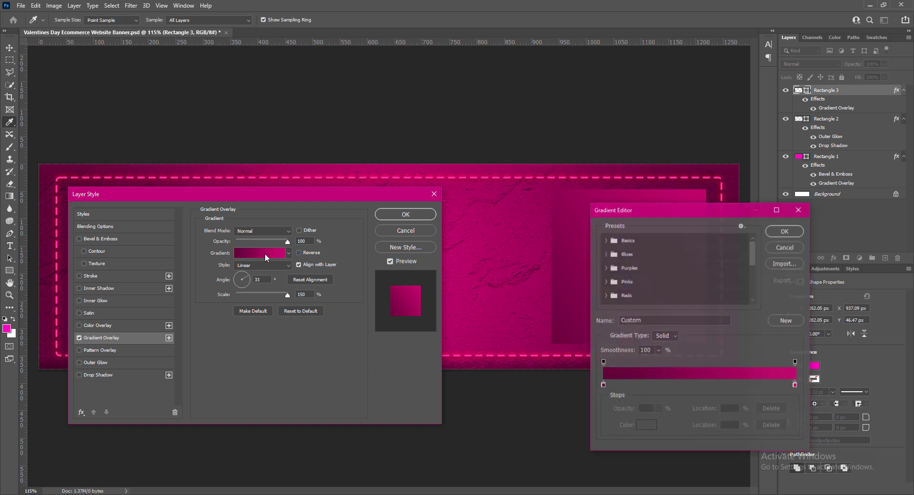
double_click(795, 385)
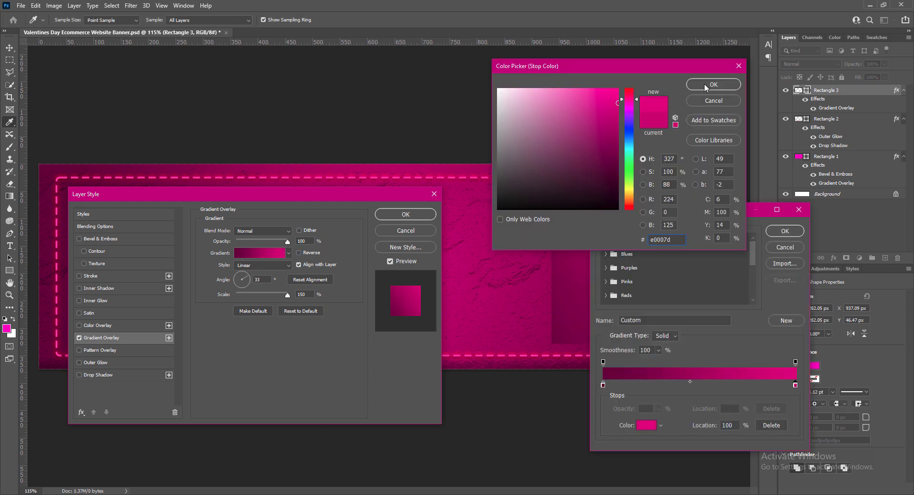
left_click(705, 87)
left_click(781, 232)
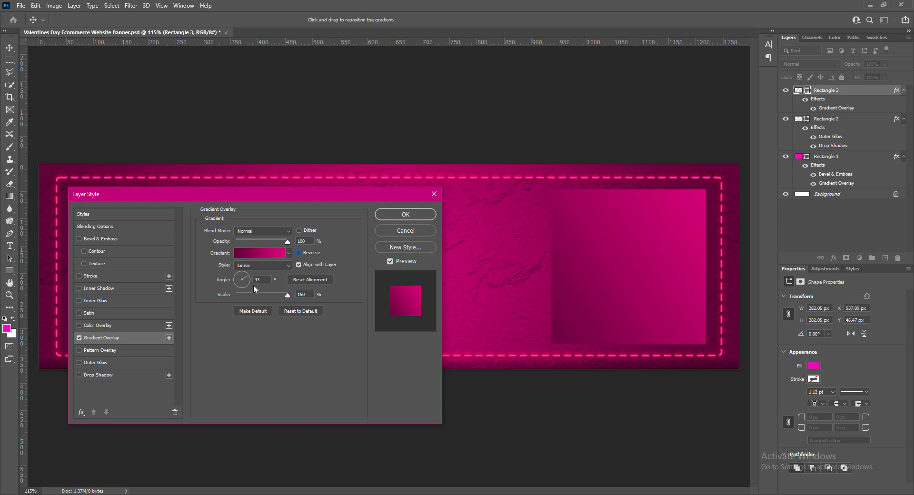
type("45")
Step: Shift the square's gradient midpoint to 60% towards the bright stop, apply the layer style and save the document
left_click(260, 253)
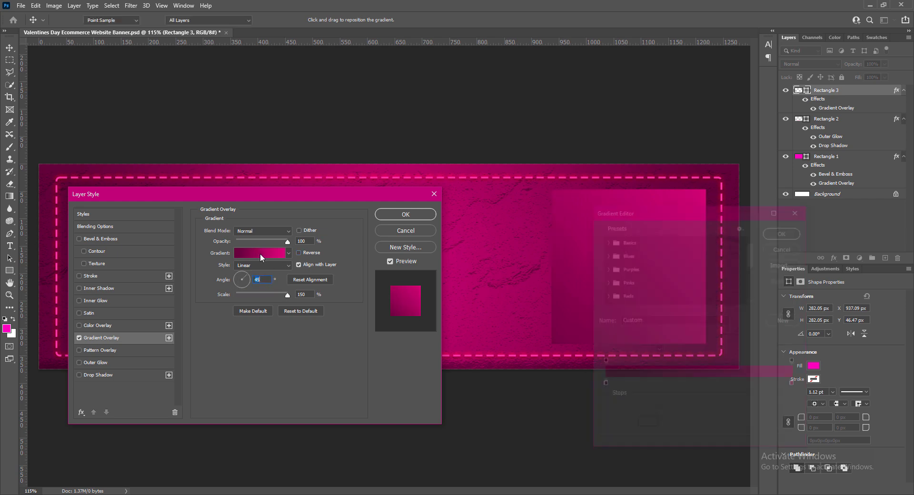
left_click(604, 385)
left_click(690, 381)
left_click_drag(712, 384, 720, 384)
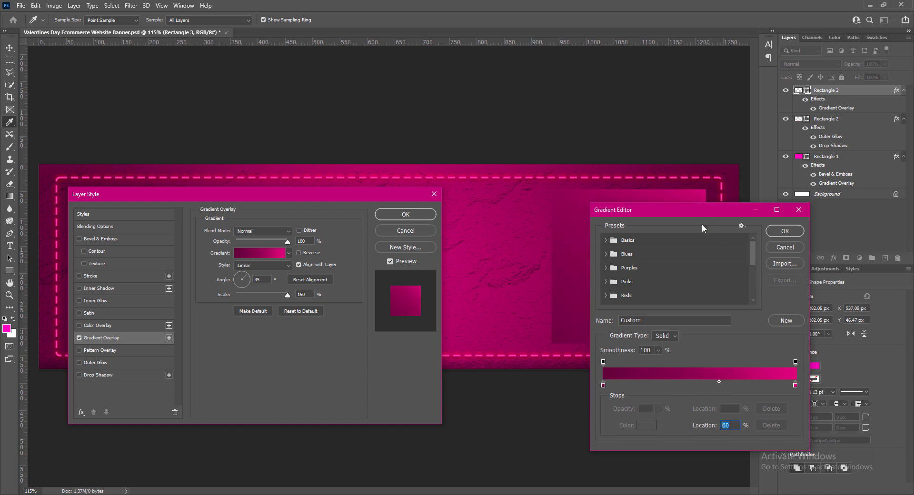
left_click_drag(704, 210, 656, 202)
left_click(726, 224)
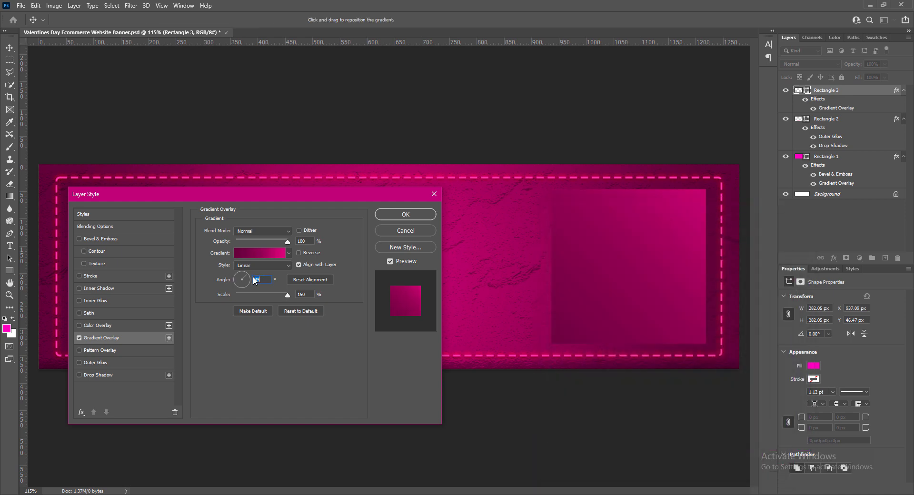
left_click(405, 214)
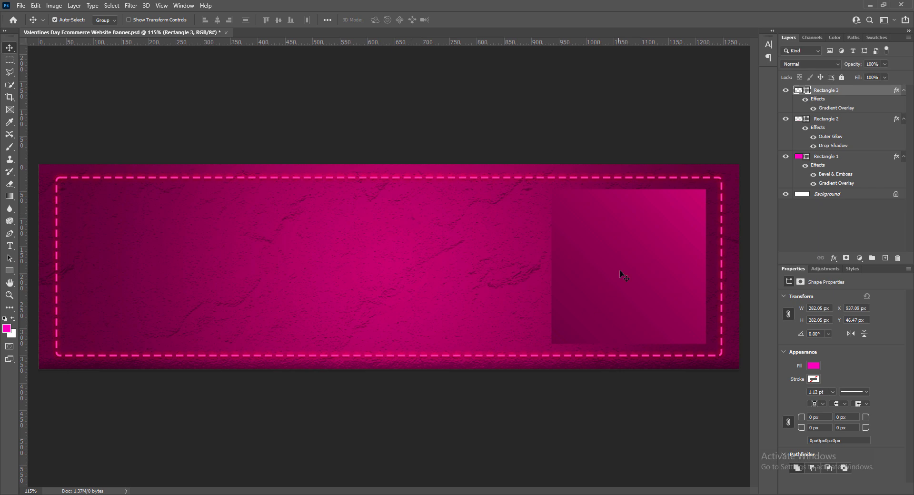
key("ctrl+s")
Step: Duplicate the gradient square beside the original, towards the banner's middle, and turn off the copy's gradient overlay
left_click_drag(597, 277, 436, 278)
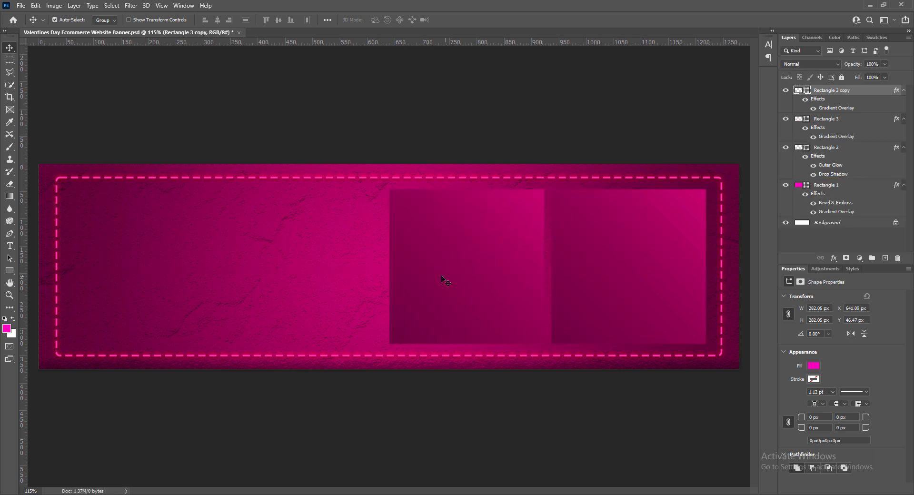
right_click(798, 90)
left_click(805, 97)
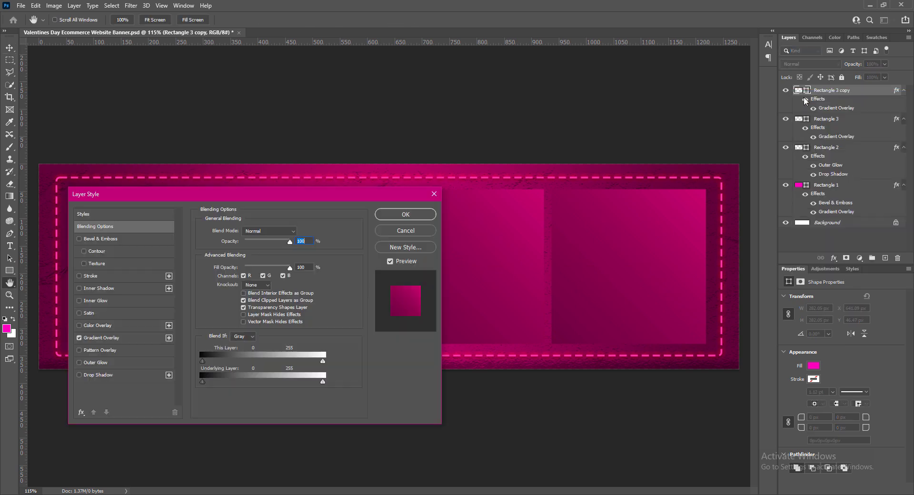
left_click(79, 338)
left_click(406, 214)
Step: Give the copied square a white (#ffffff) 0.9 pt stroke and no fill
left_click(818, 379)
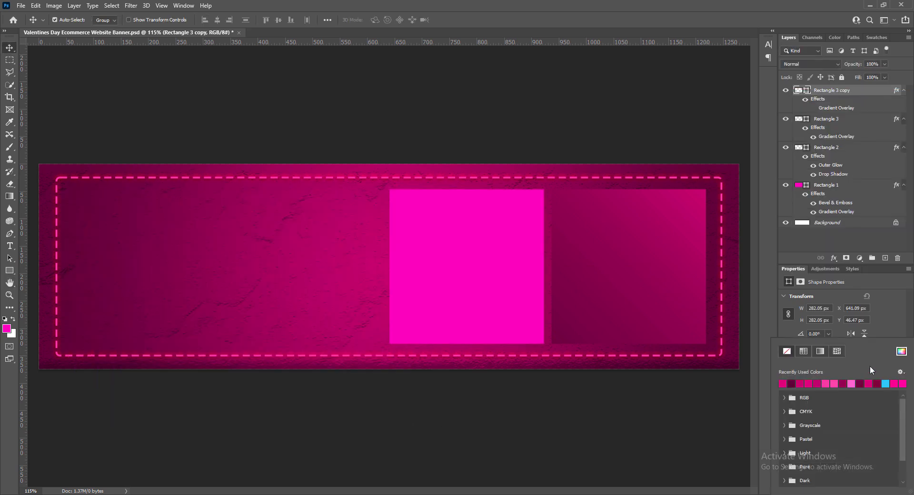
left_click(901, 351)
type("ffffff")
left_click(712, 84)
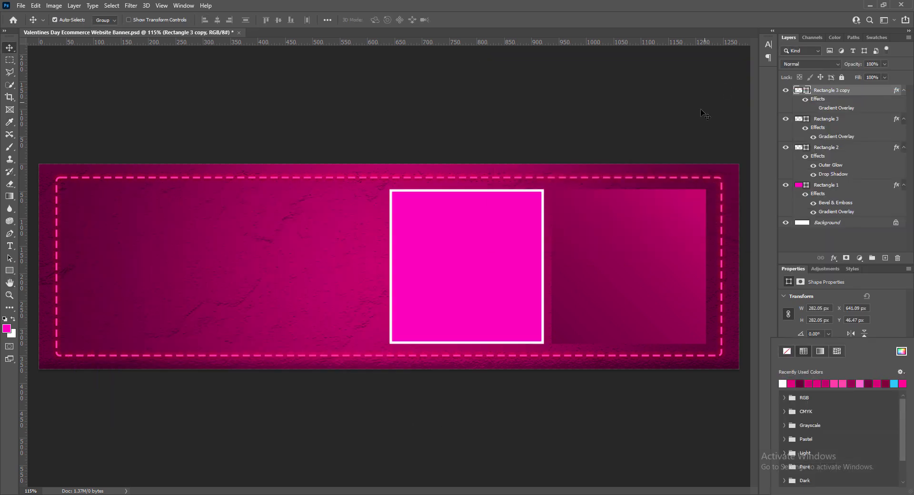
left_click(878, 334)
left_click(817, 365)
left_click(786, 351)
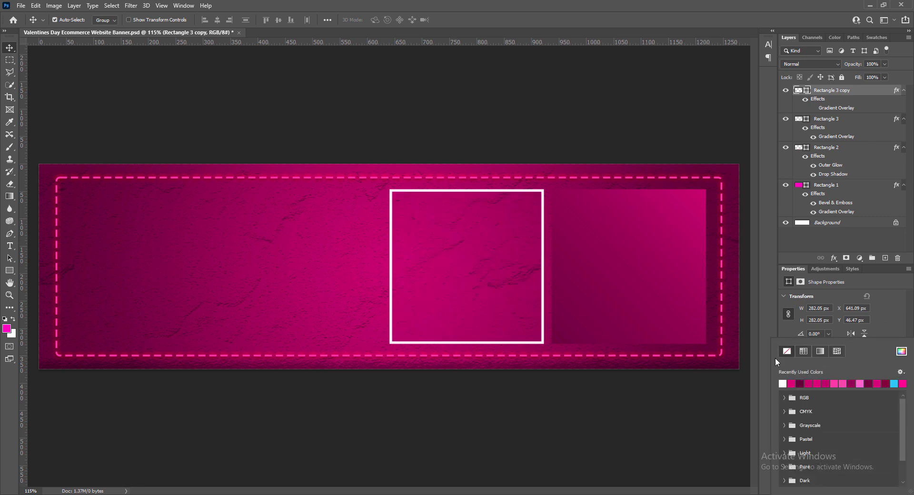
left_click(881, 314)
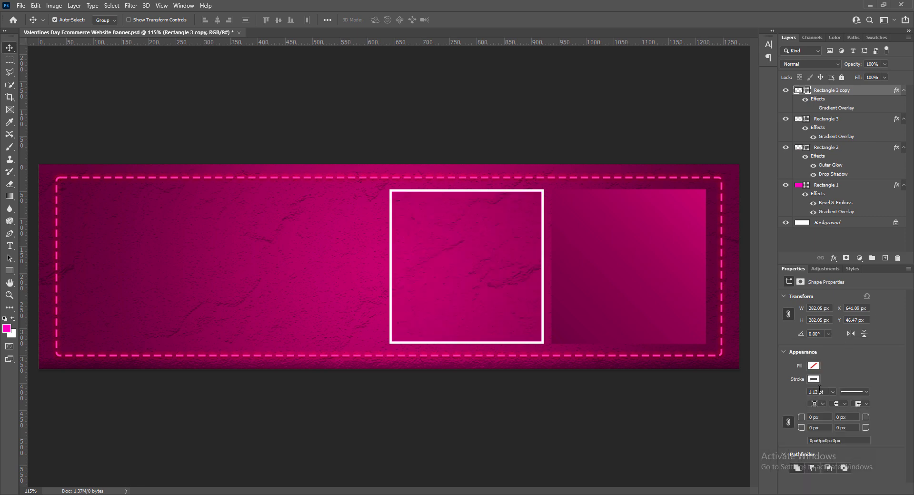
left_click_drag(820, 392, 793, 392)
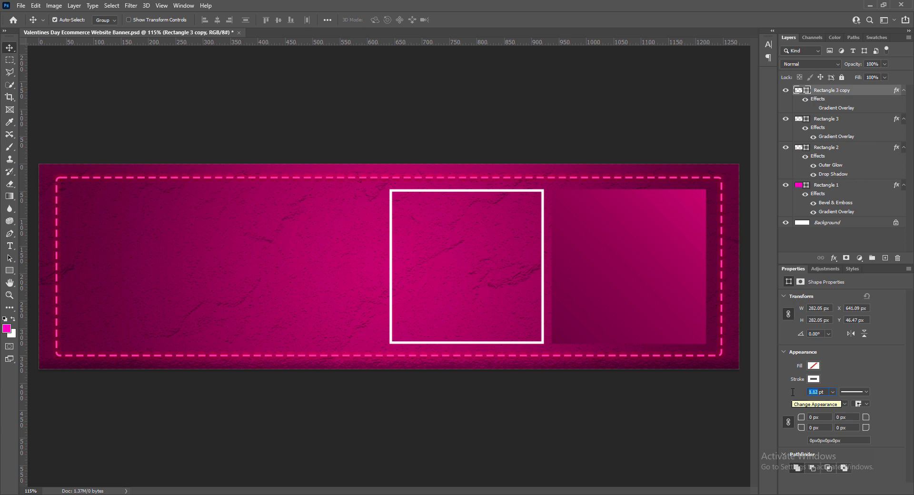
type("0.9")
key("Return")
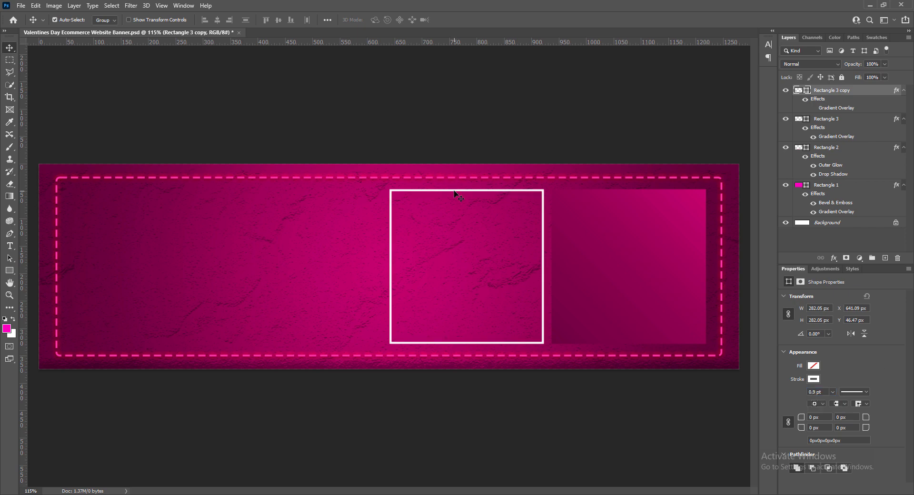
Step: Scale the white outline square up to about 103.4% and move it over the gradient square
key("ctrl+t")
left_click_drag(543, 343, 549, 348)
left_click_drag(466, 276, 624, 274)
key("Up")
key("Up")
key("Up")
key("Up")
key("Up")
key("Up")
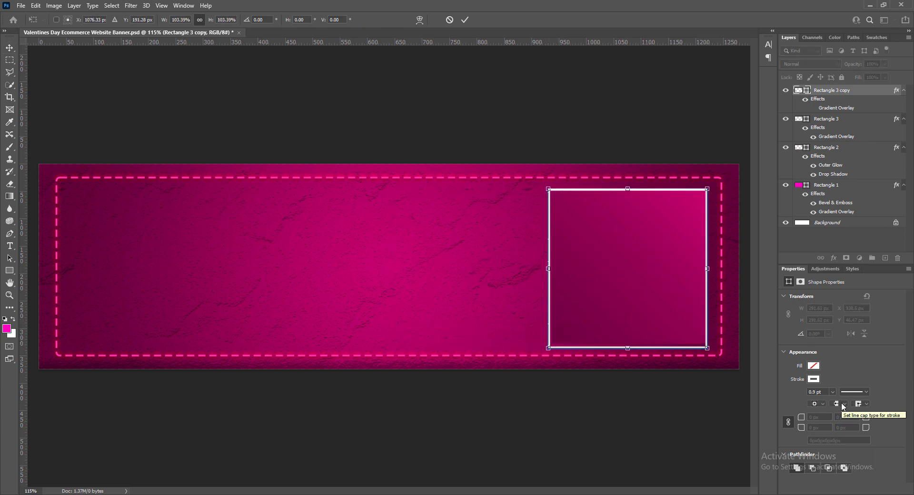
Step: Enlarge the white outline to about 306 × 306 px and nudge it so that it surrounds the gradient square
mouse_move(547, 265)
left_mouse_down()
mouse_move(564, 249)
mouse_move(538, 253)
left_mouse_up()
key("Right")
key("Right")
key("Right")
key("Right")
key("Right")
key("Right")
key("Right")
key("Right")
key("Right")
key("Right")
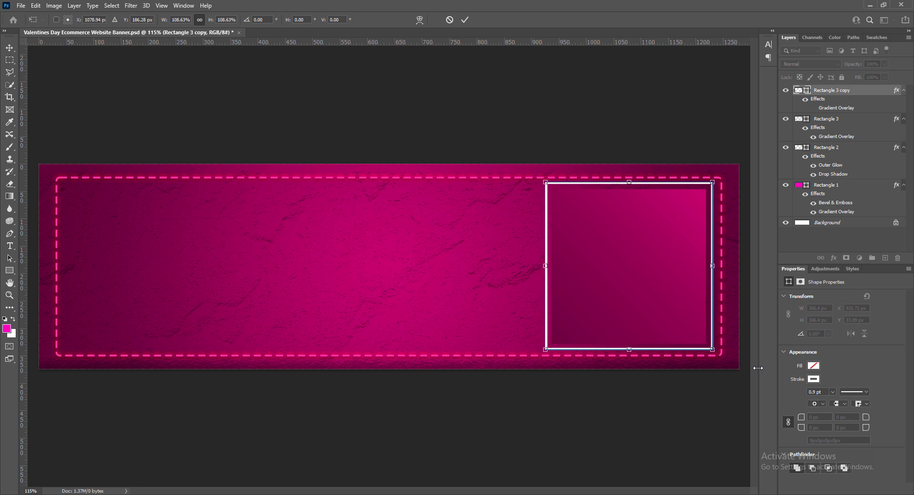
key("Down")
key("Down")
key("Return")
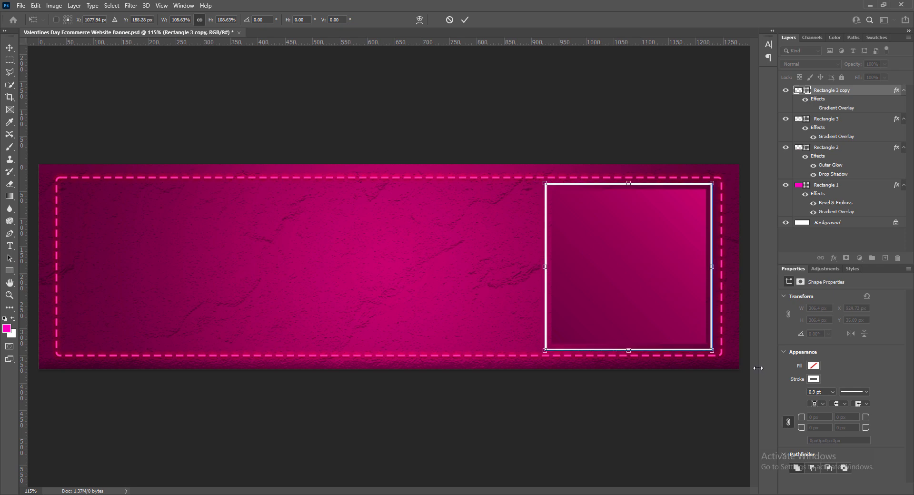
Step: Scale the white outline down to about 304 × 304 px and nudge it to centre it around the gradient square
left_click(669, 303)
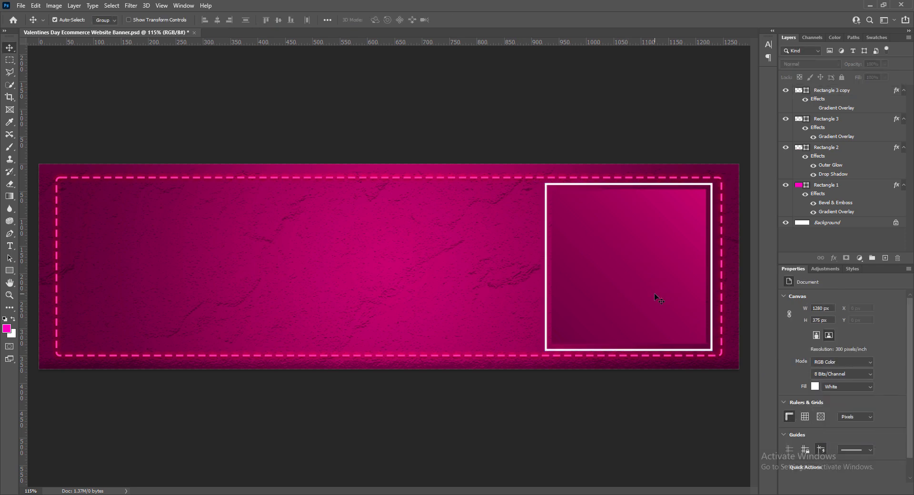
left_click(614, 184)
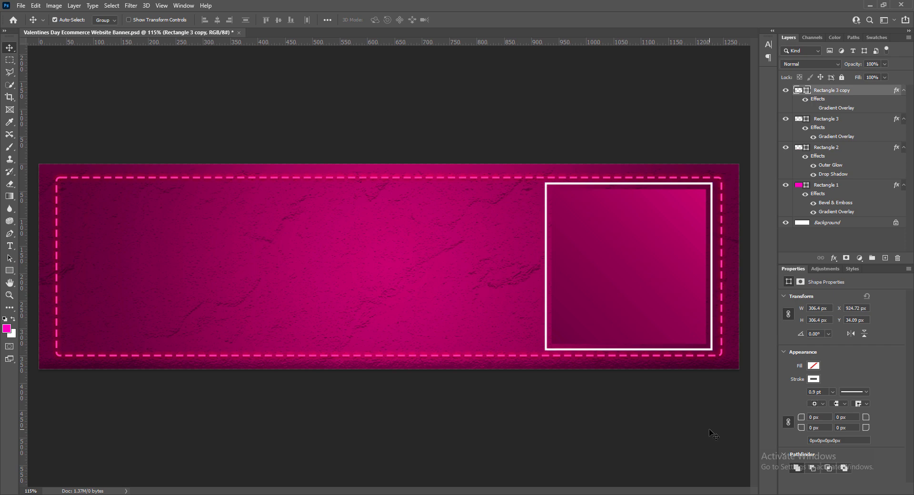
key("ctrl+t")
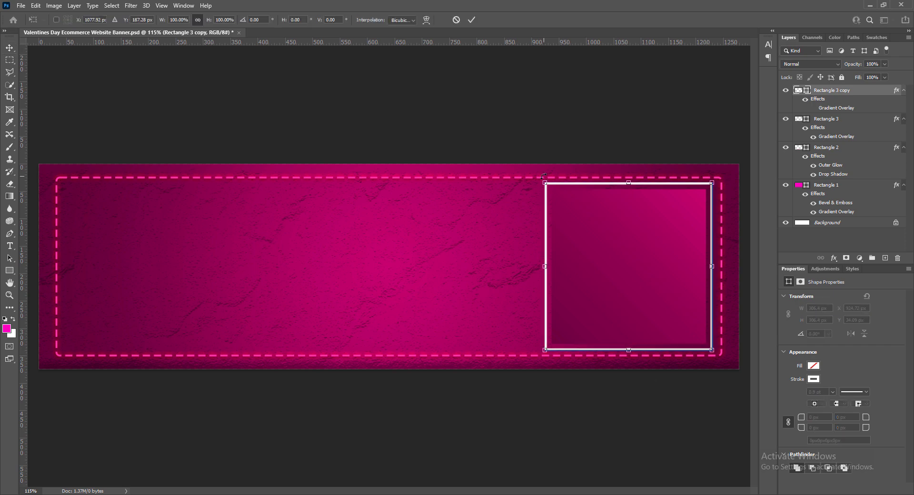
left_click_drag(545, 181, 547, 183)
key("Return")
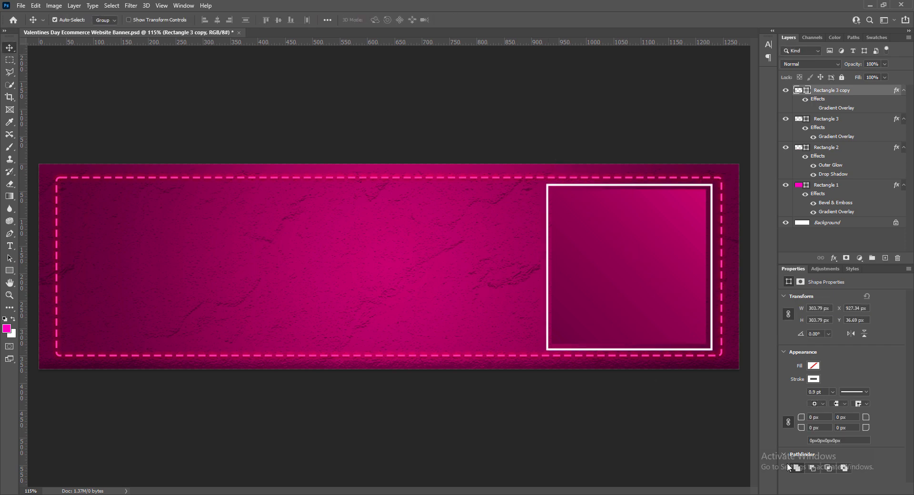
key("Up")
key("Left")
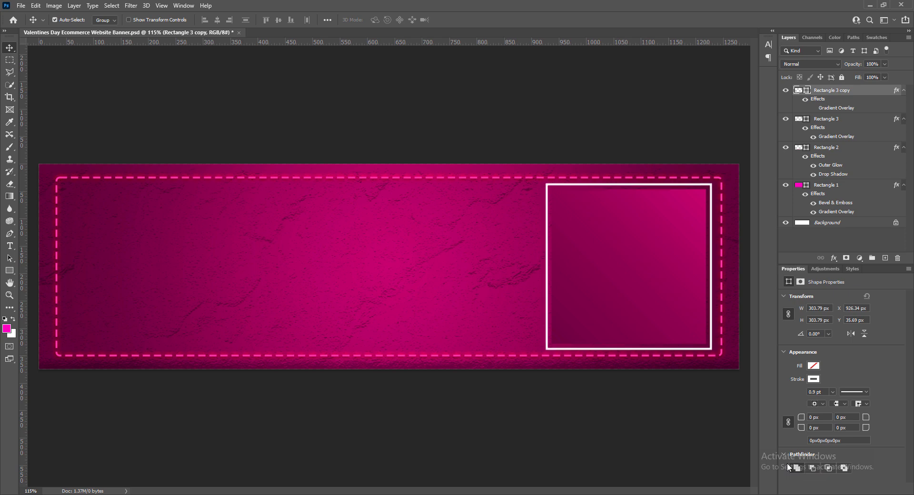
Step: Set the white outline square's stroke width to 0.75 pt
left_click(616, 308)
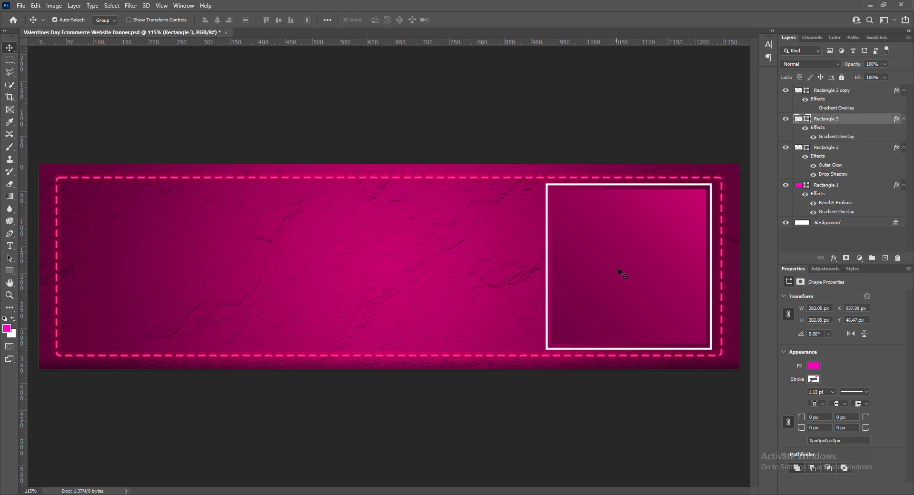
left_click(710, 318)
left_click(683, 316)
left_click(711, 318)
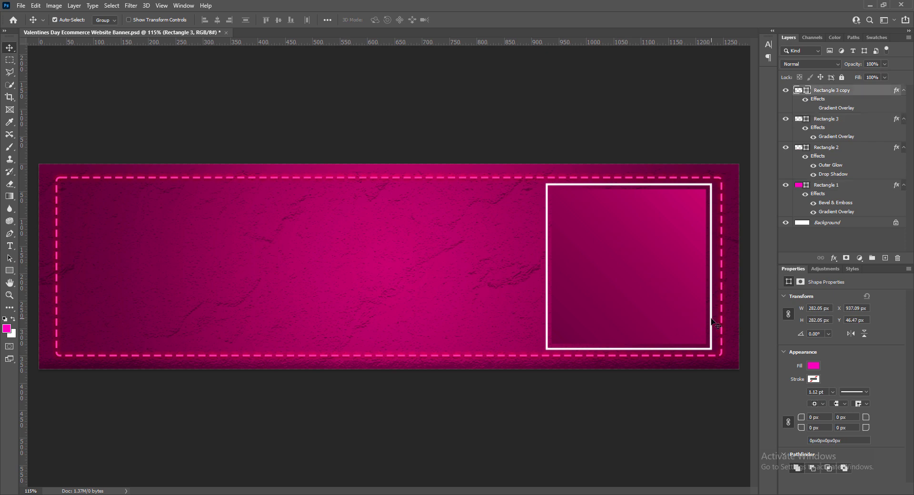
left_click(712, 319)
left_click(712, 320)
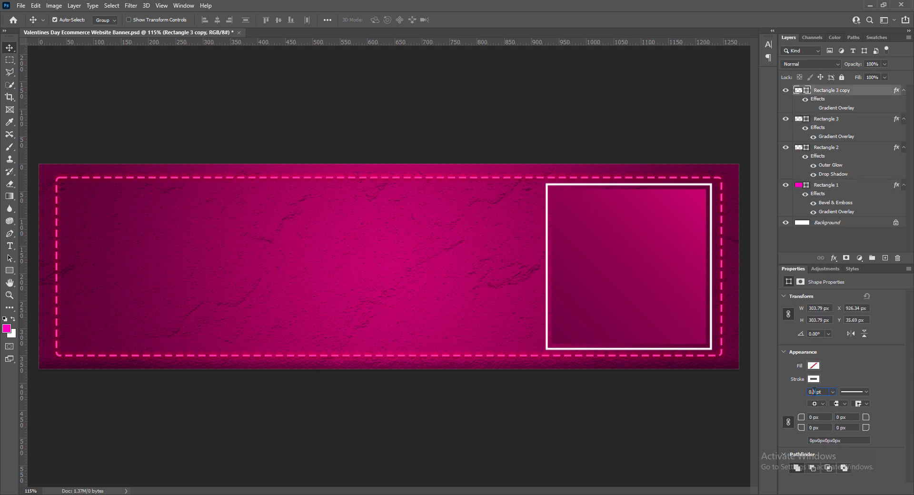
type("75")
key("Return")
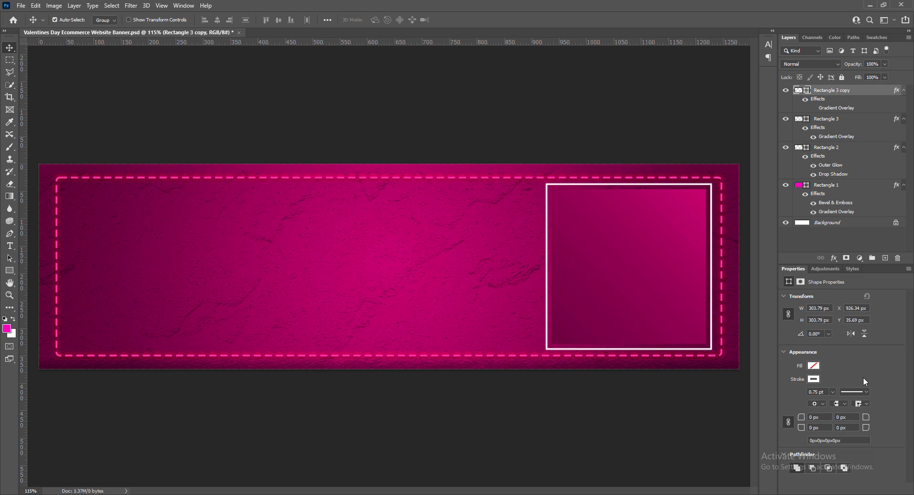
Step: Add a drop shadow to the gradient square inside the white outline
left_click(612, 279)
right_click(797, 119)
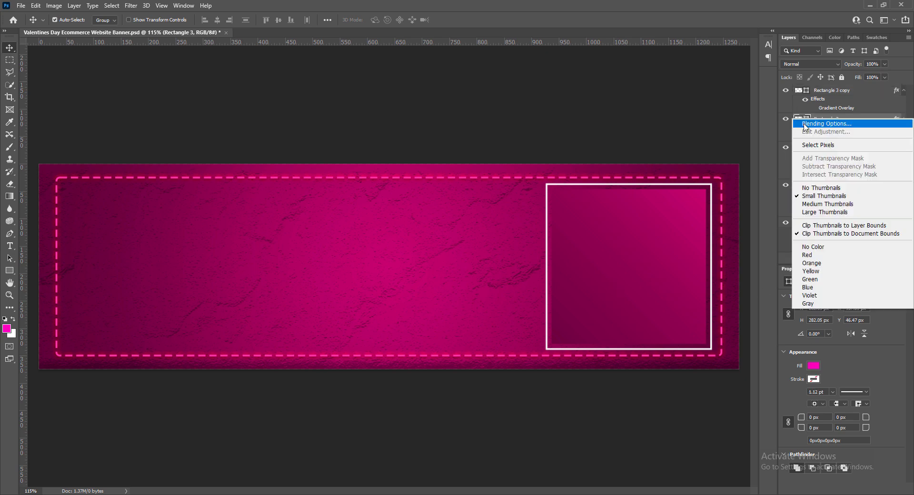
left_click(806, 122)
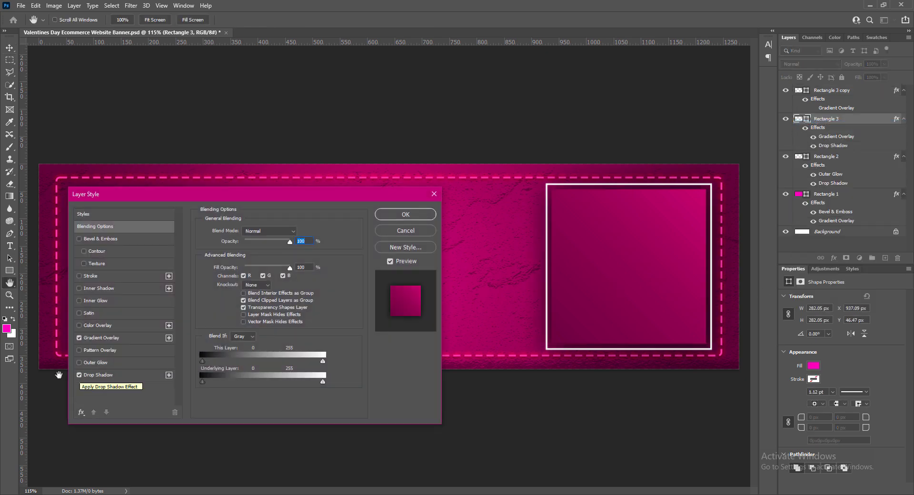
left_click(81, 376)
Step: Set the gradient square's drop shadow to 6% spread and 12 px size
double_click(296, 284)
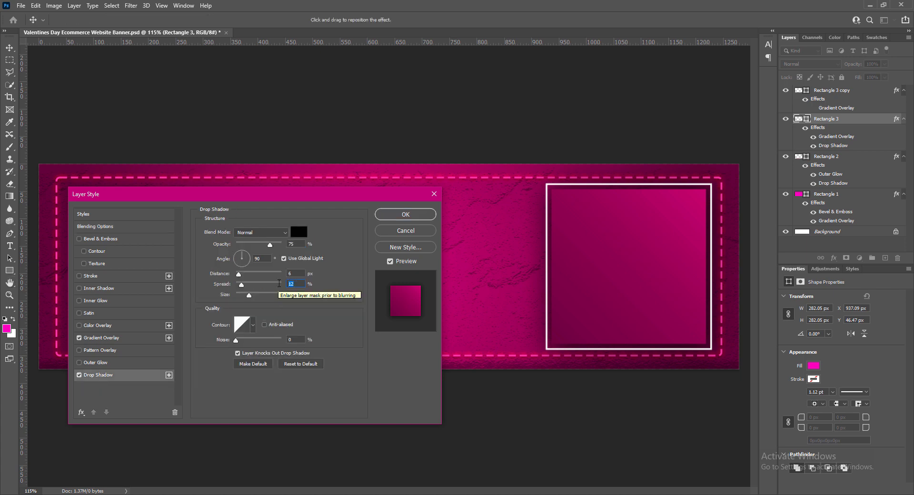
type("9")
key("Tab")
type("9")
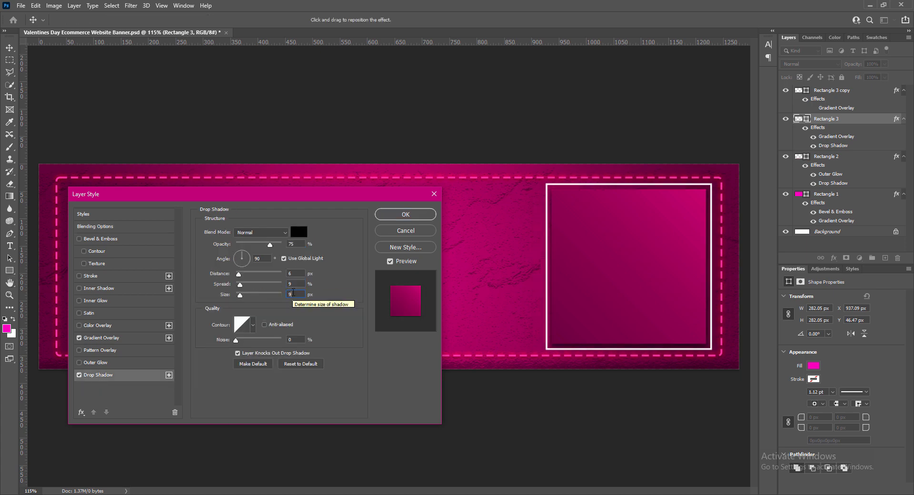
key("BackSpace")
type("6")
key("shift+Tab")
type("6")
key("Tab")
type("12")
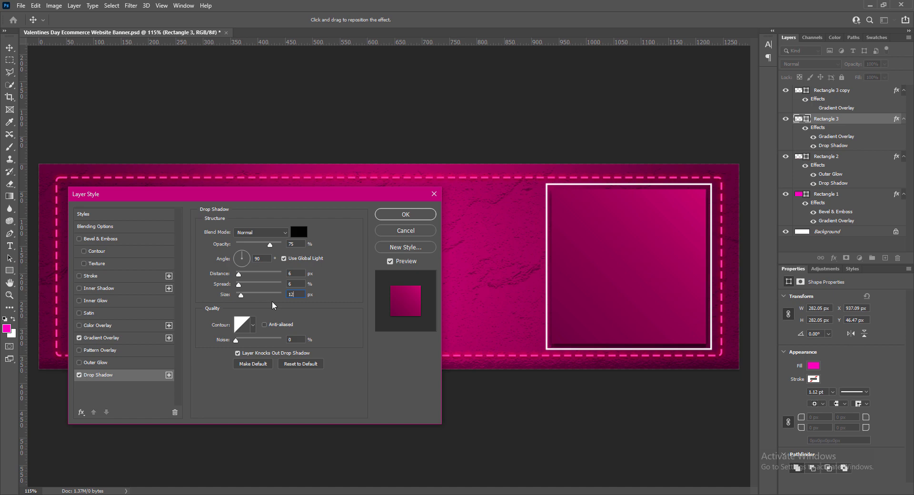
Step: Set the gradient square's drop shadow size to 33 px and its spread to 9%
left_click(238, 296)
left_click_drag(238, 296, 244, 295)
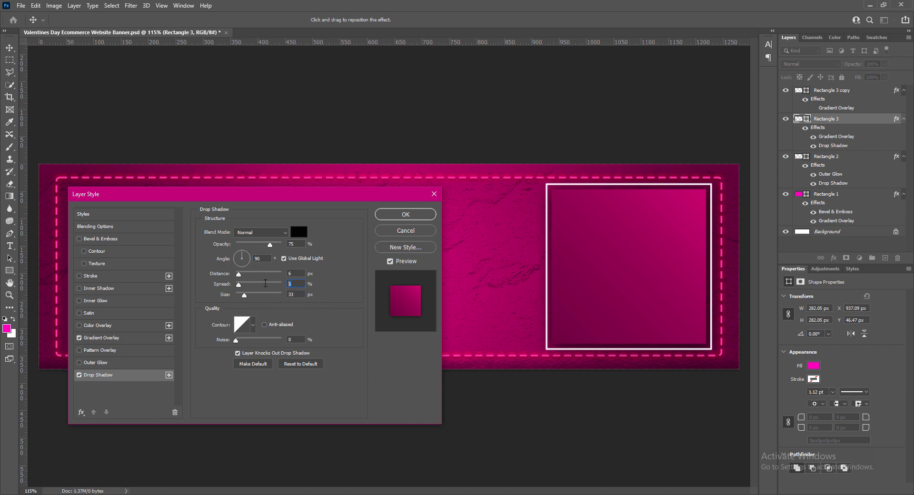
type("9")
left_click(394, 219)
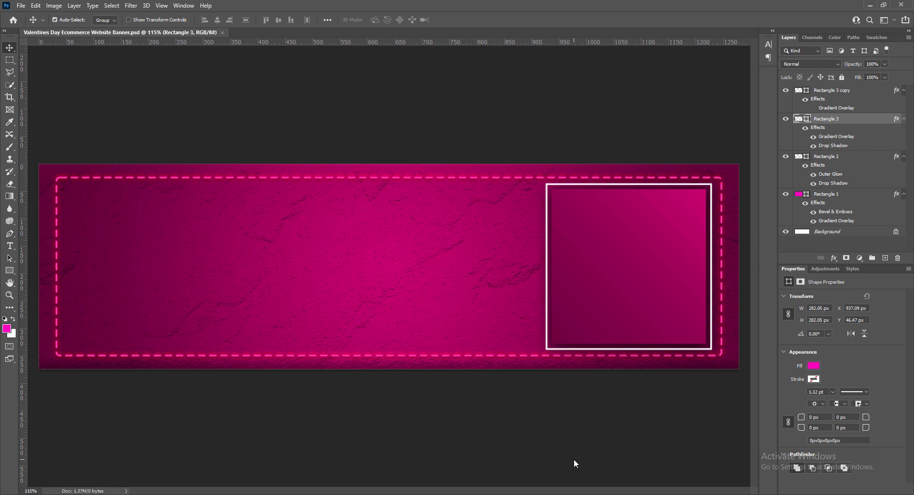
Step: Try a much brighter pink for the dark colour stop of the gradient square's gradient overlay
double_click(836, 136)
left_click(259, 253)
left_click(555, 380)
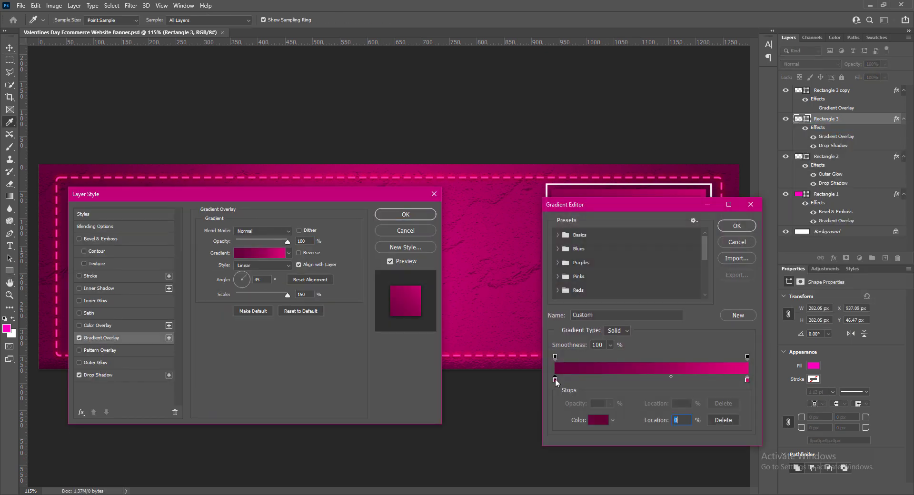
double_click(555, 380)
left_click(616, 129)
left_click(717, 84)
left_click(740, 228)
left_click(260, 252)
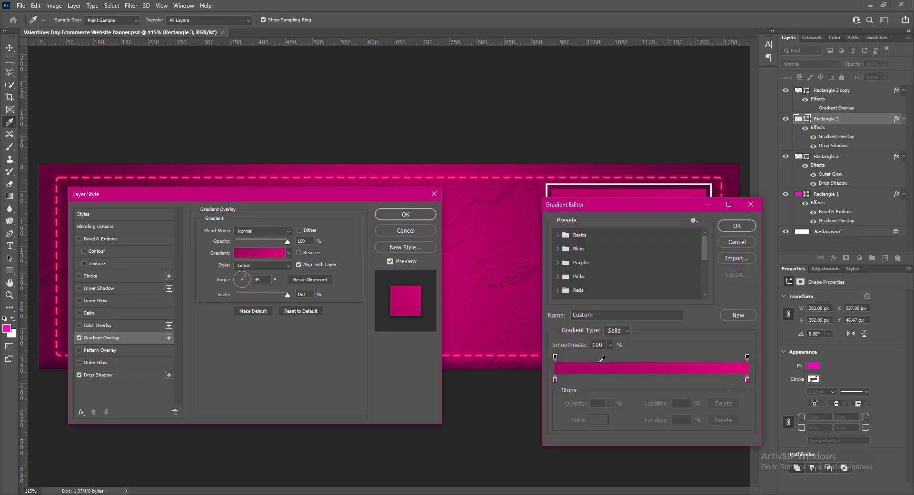
double_click(555, 380)
left_click(617, 126)
left_click(714, 84)
left_click(740, 228)
left_click(406, 215)
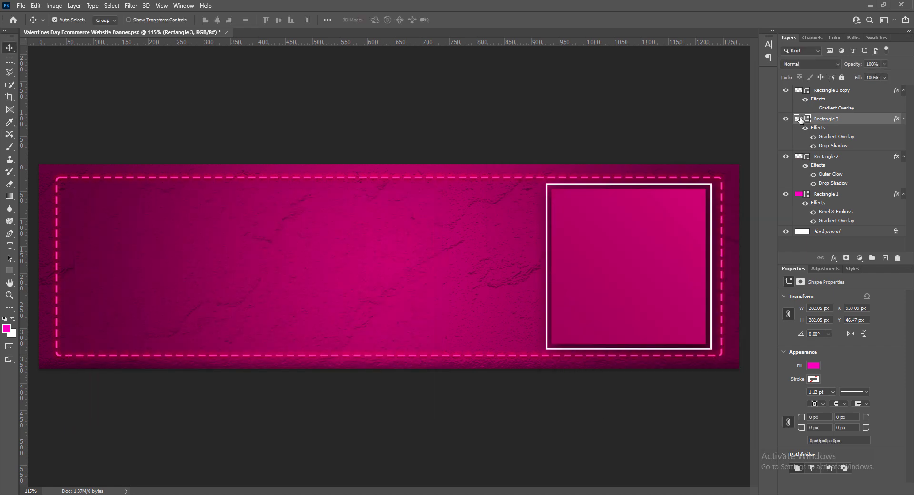
Step: Set the starting colour stop of the gradient square's gradient overlay to a slightly darker pink
double_click(836, 136)
left_click(273, 254)
double_click(555, 379)
left_click(617, 145)
left_click(715, 84)
left_click(738, 226)
left_click(406, 215)
double_click(836, 137)
left_click(260, 253)
left_click(738, 227)
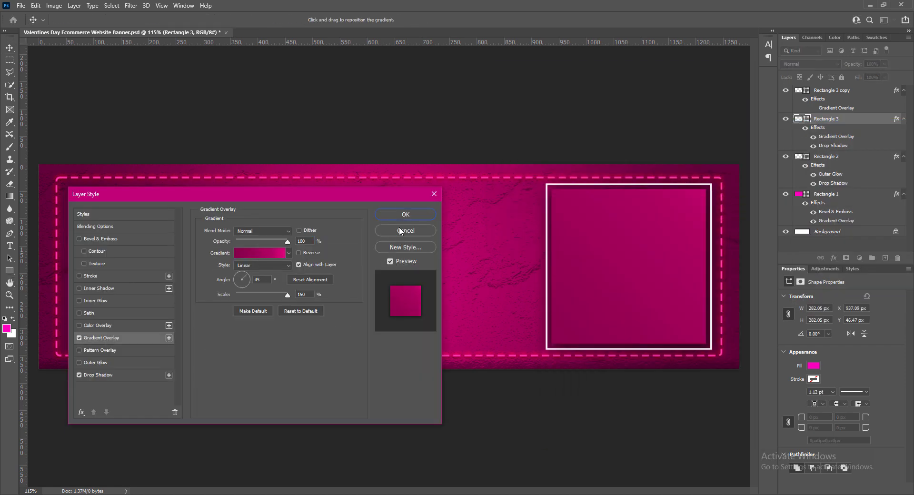
left_click(400, 230)
Step: Add a centred three-line text above all layers inside the gradient square: "HAPPY", "VALENTINE'S DAY", "SALE"
left_click(850, 90)
left_click(885, 258)
left_click(9, 245)
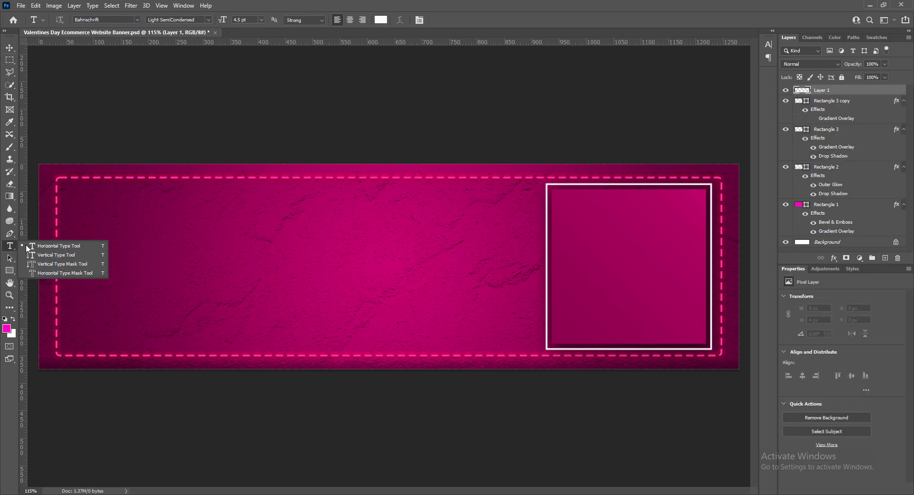
left_click(595, 220)
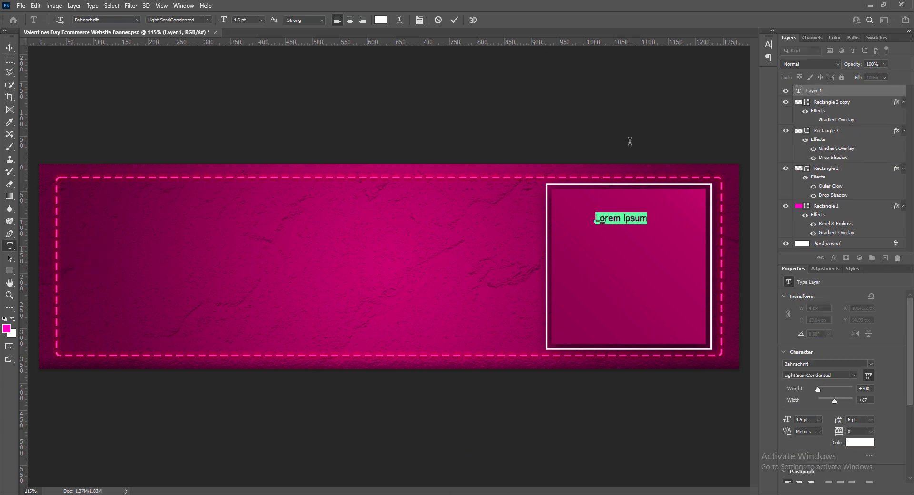
left_click(350, 20)
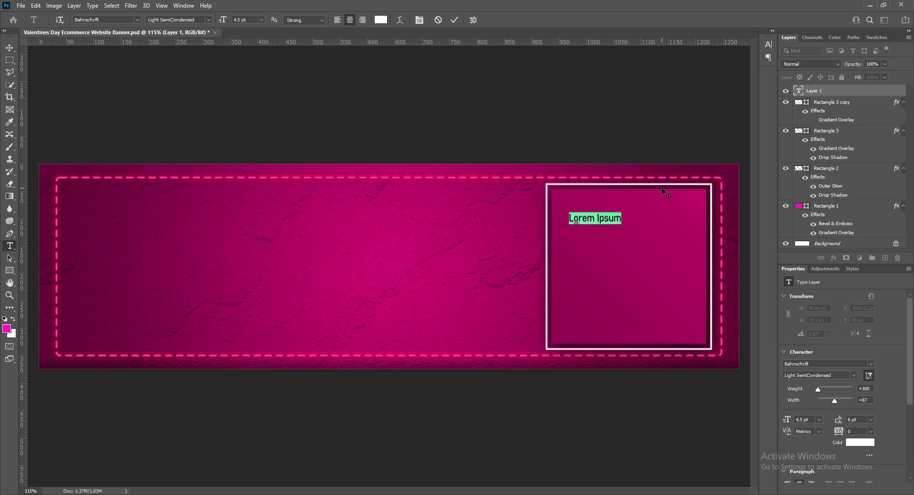
type("HAPPY ")
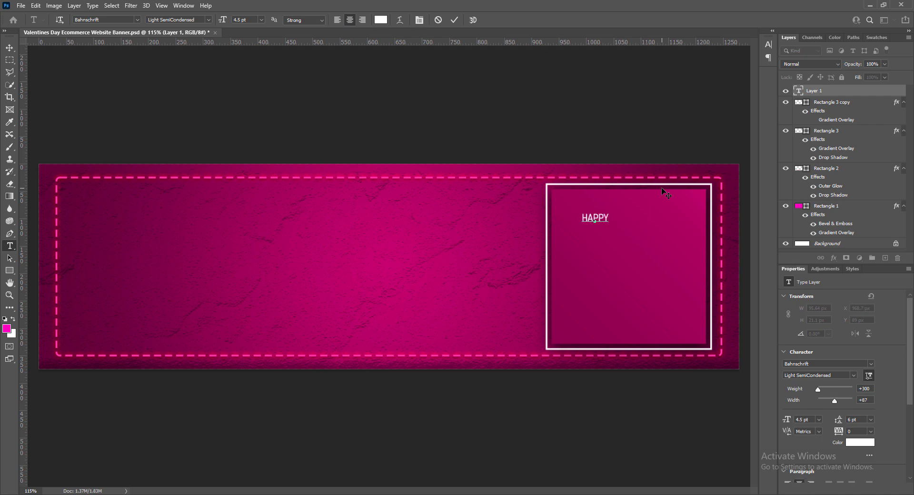
type("VALENTINE'S DAY")
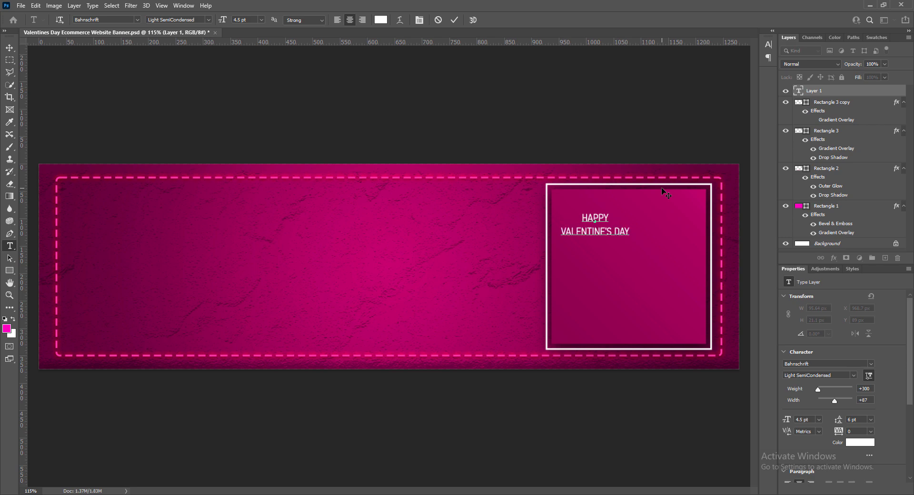
key("Return")
type("SALE")
Step: Set all three text lines to 12 pt size with 14 pt leading
left_click_drag(582, 217, 624, 255)
left_click(261, 20)
left_click(251, 98)
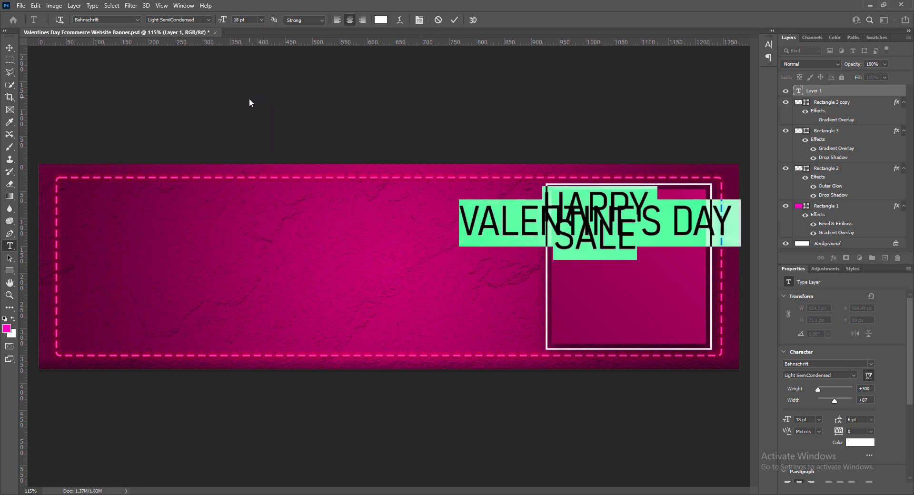
left_click(261, 19)
left_click(250, 85)
left_click(261, 20)
left_click(250, 76)
left_click(772, 31)
left_click(771, 64)
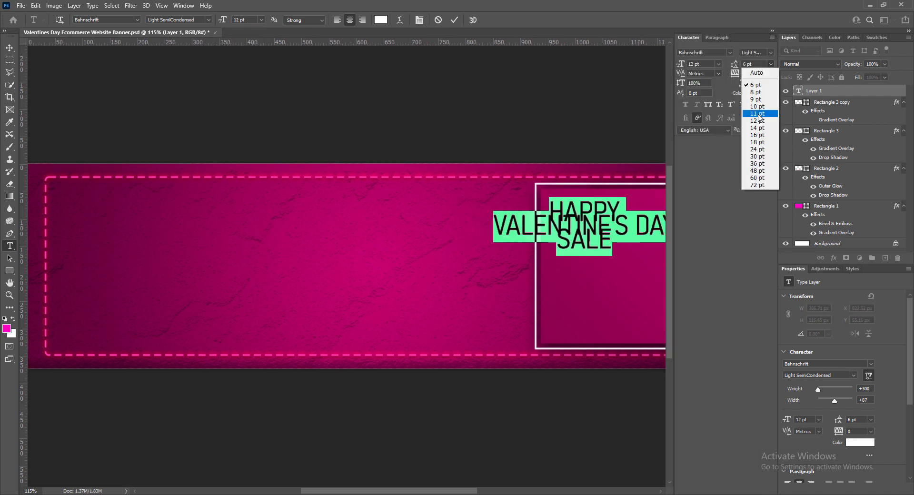
left_click(757, 127)
left_click(770, 45)
Step: Change the font of the word "HAPPY" to Forte
double_click(595, 211)
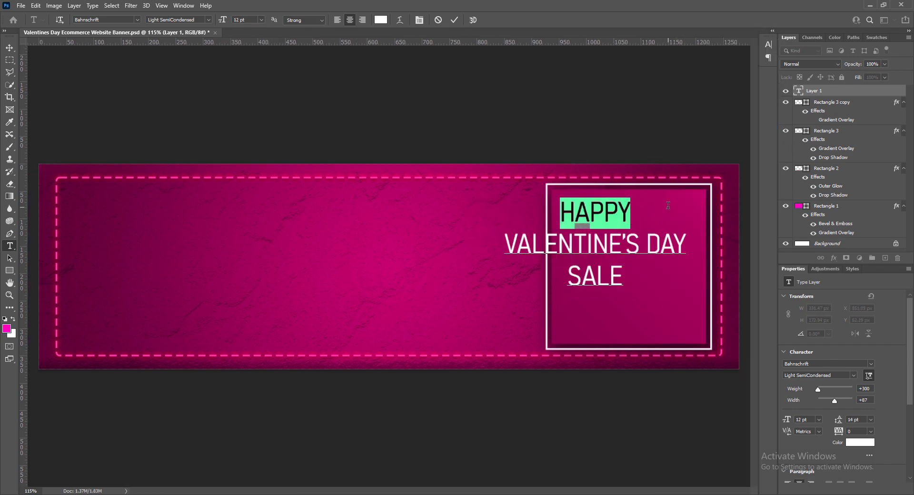
left_click(137, 20)
left_click(181, 72)
Step: Change the font of the "VALENTINE'S DAY" line to Freehand521 BT
triple_click(507, 243)
left_click(138, 20)
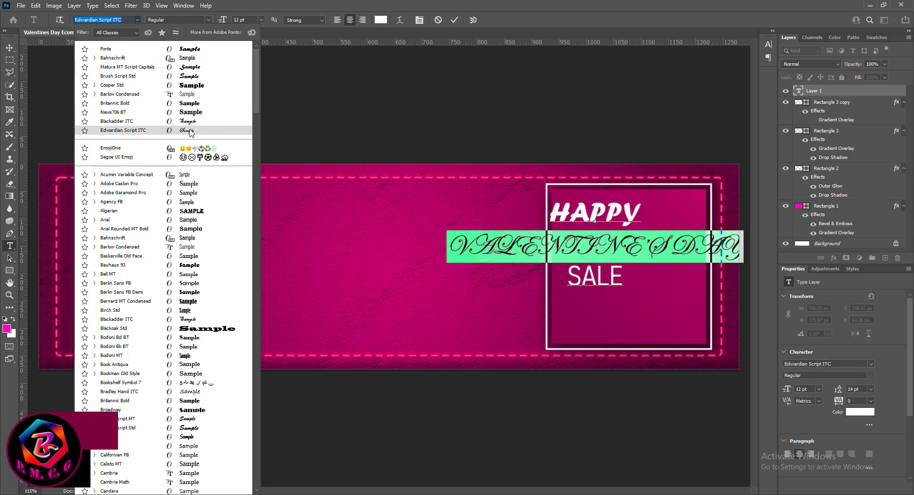
scroll(192, 298, "down", 15)
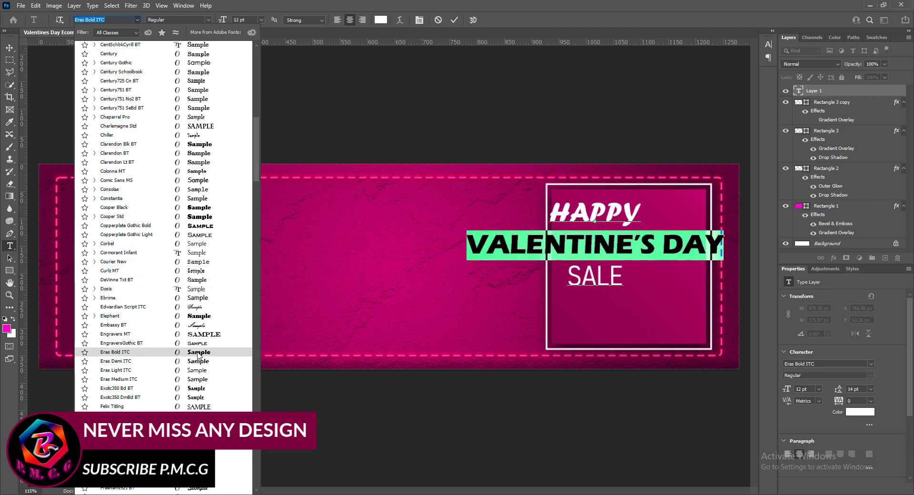
scroll(201, 324, "down", 5)
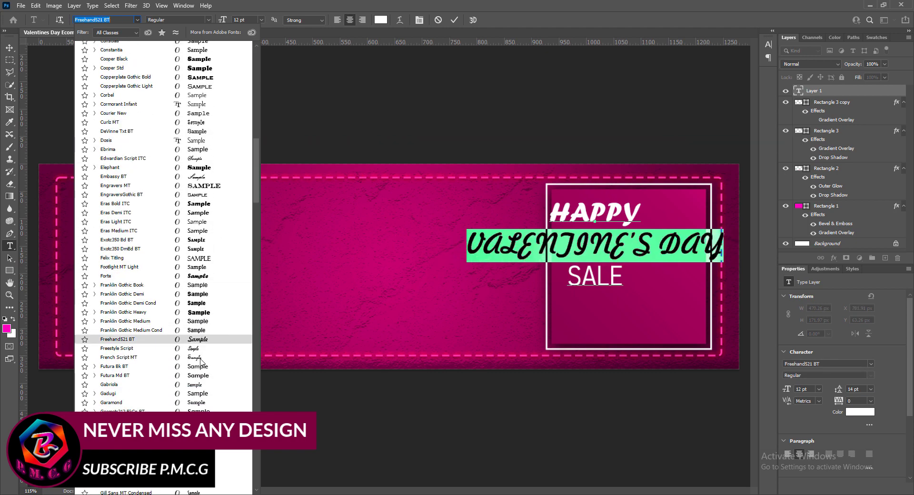
left_click(200, 340)
left_click(506, 244)
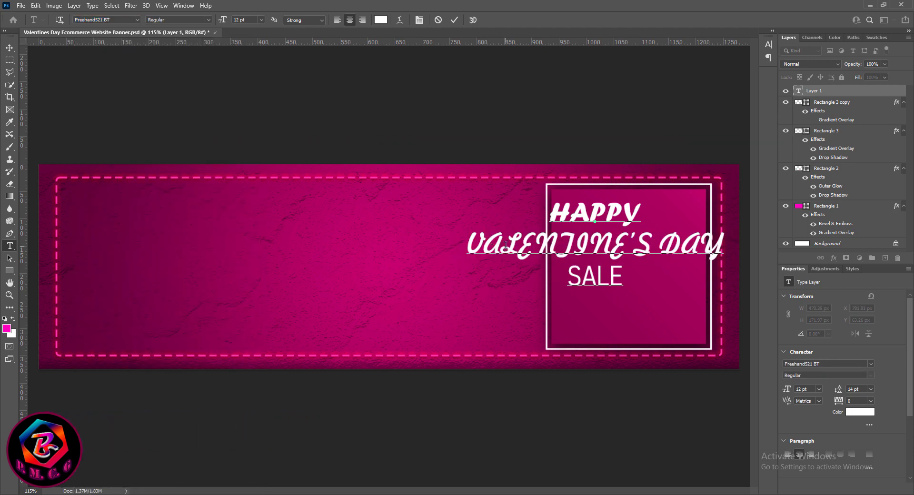
Step: Retype the middle text line in mixed case as "Valentine's Day"
left_click_drag(484, 245, 697, 241)
type("alentine's D")
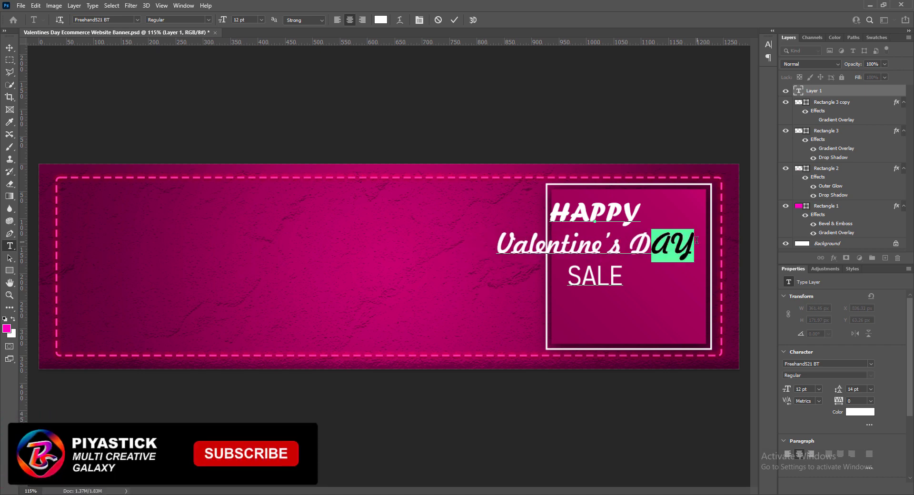
type("ay")
Step: Set "SALE" in Bahnschrift Bold SemiCondensed and move the whole text block over the gradient square
left_click_drag(567, 276, 624, 277)
left_click(208, 20)
left_click(214, 130)
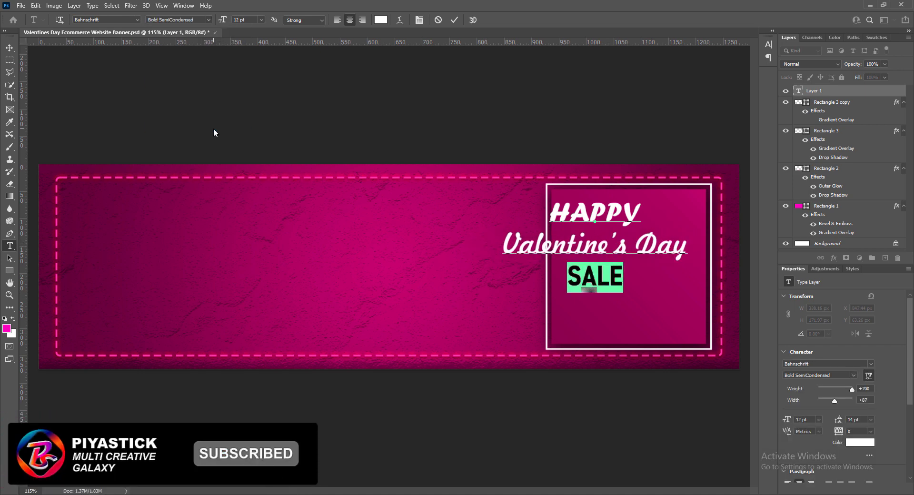
left_click(454, 20)
key("v")
left_click_drag(598, 210, 623, 224)
Step: Reduce the font size of "HAPPY" to 8 pt and of "Valentine's Day" to 9 pt
key("t")
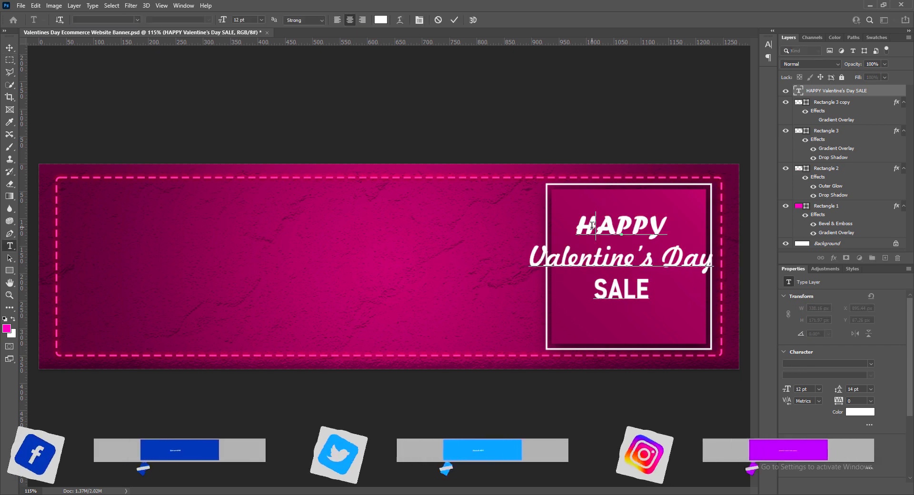
left_click_drag(530, 259, 701, 259)
left_click(261, 20)
left_click(247, 67)
left_click(261, 19)
left_click(253, 49)
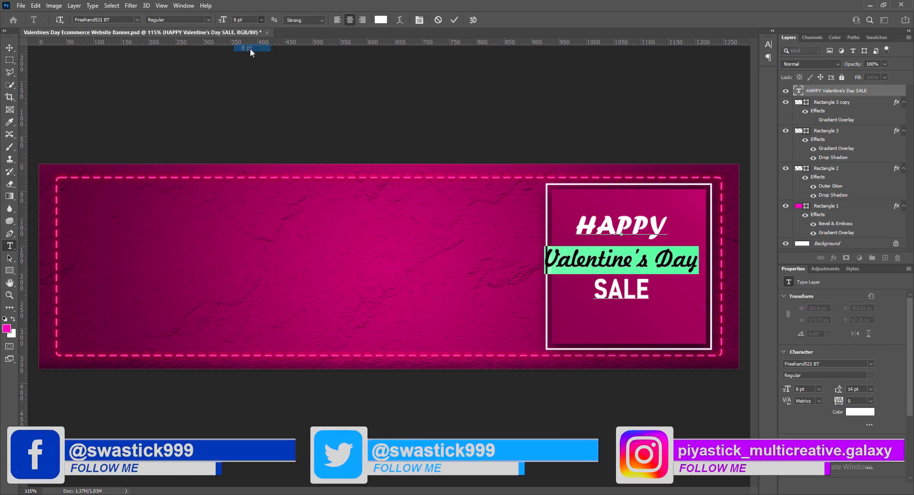
left_click_drag(576, 224, 673, 225)
left_click(261, 19)
left_click(250, 49)
left_click_drag(558, 260, 685, 261)
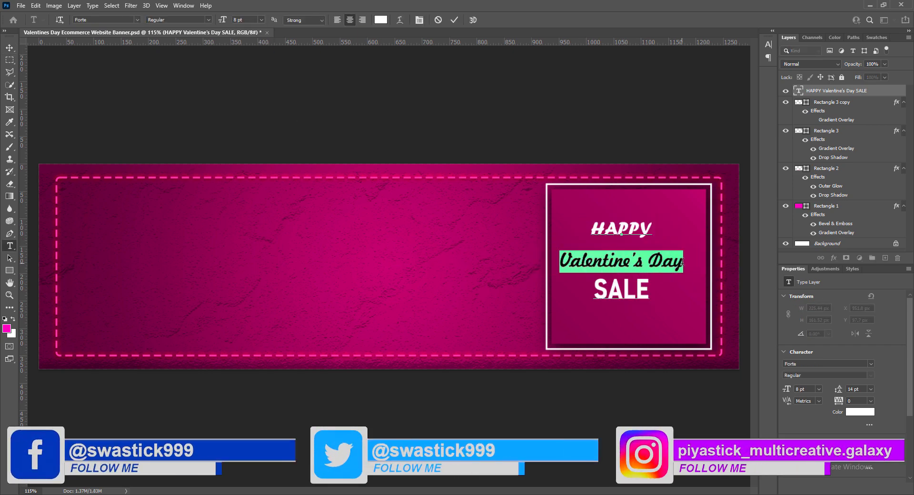
left_click(261, 19)
left_click(250, 59)
Step: Set the word "SALE" to 18 pt with a tracking of 50
left_click_drag(592, 289, 651, 289)
left_click(261, 20)
left_click(250, 102)
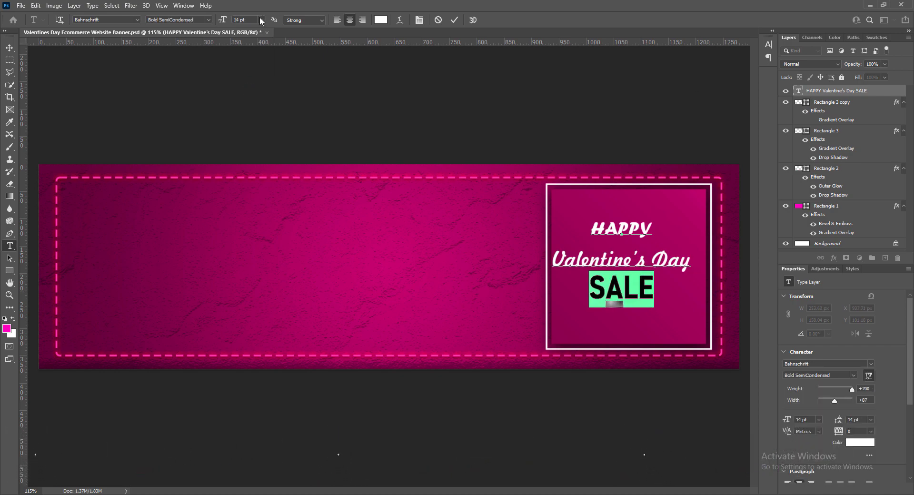
left_click(768, 45)
left_click(770, 73)
left_click(758, 167)
left_click(770, 73)
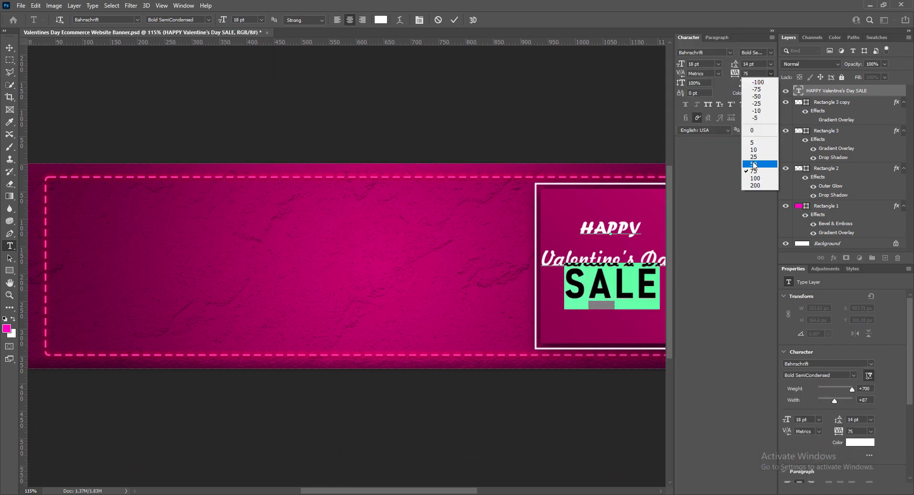
left_click(755, 163)
Step: Set the leading to 16 pt for "SALE" and 10 pt for "Valentine's Day"
left_click(770, 63)
left_click(756, 141)
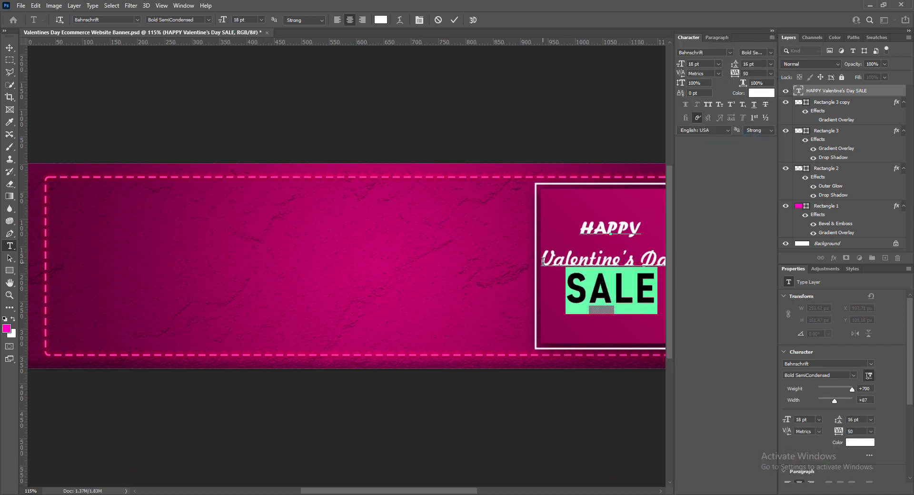
left_click_drag(542, 259, 669, 261)
left_click(770, 64)
left_click(759, 111)
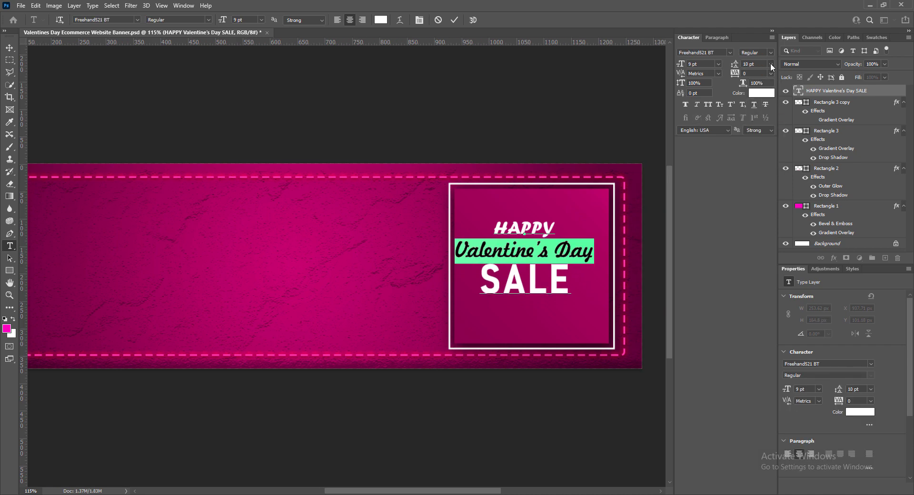
Step: Enlarge "SALE" to 24 pt and set its leading to 21 pt
left_click(598, 276)
left_click_drag(481, 278, 571, 281)
left_click(261, 20)
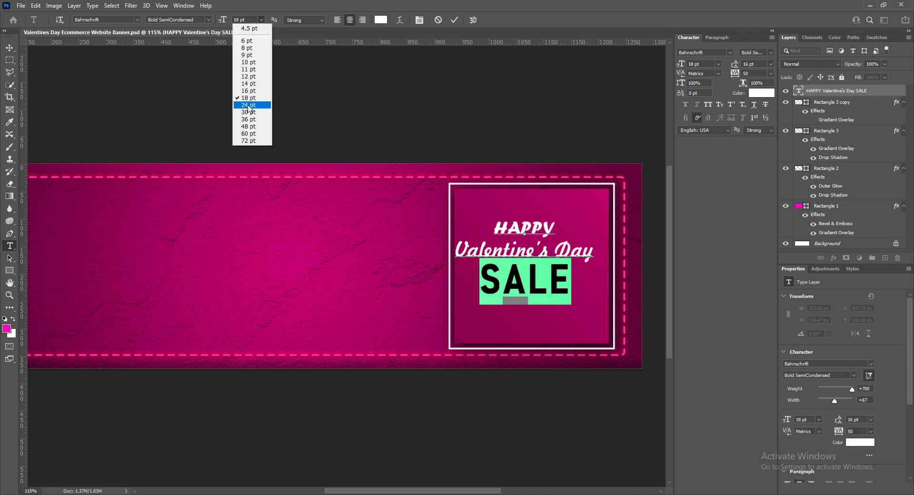
left_click(250, 106)
left_click(770, 64)
left_click(762, 150)
left_click_drag(755, 64, 741, 66)
type("21")
key("Return")
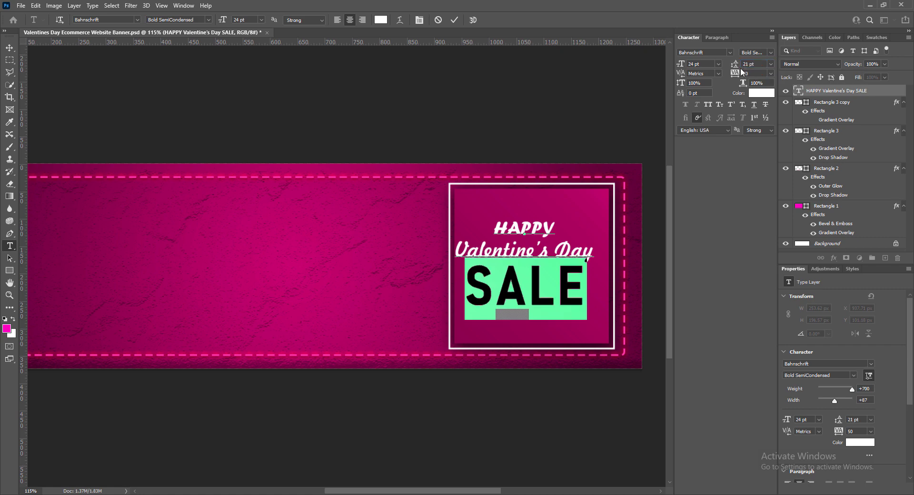
Step: Commit the text and nudge the block so that it is centred in the gradient square
left_click(772, 30)
left_click(454, 20)
key("v")
left_click_drag(614, 256, 622, 262)
key("Up")
key("Up")
key("Up")
key("Up")
key("Up")
key("Up")
key("Up")
key("Up")
key("Up")
key("Up")
key("Up")
key("Up")
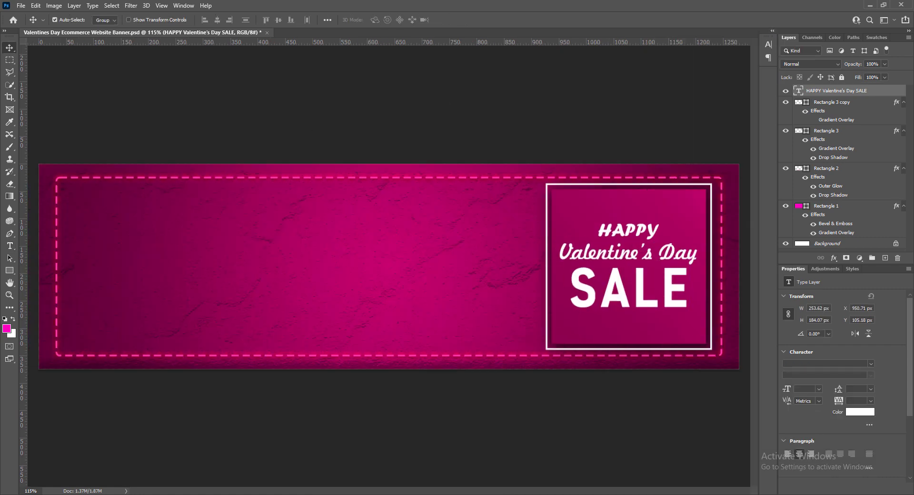
Step: Change the text colour of the "Valentine's Day" line to black
triple_click(577, 258)
left_click(381, 20)
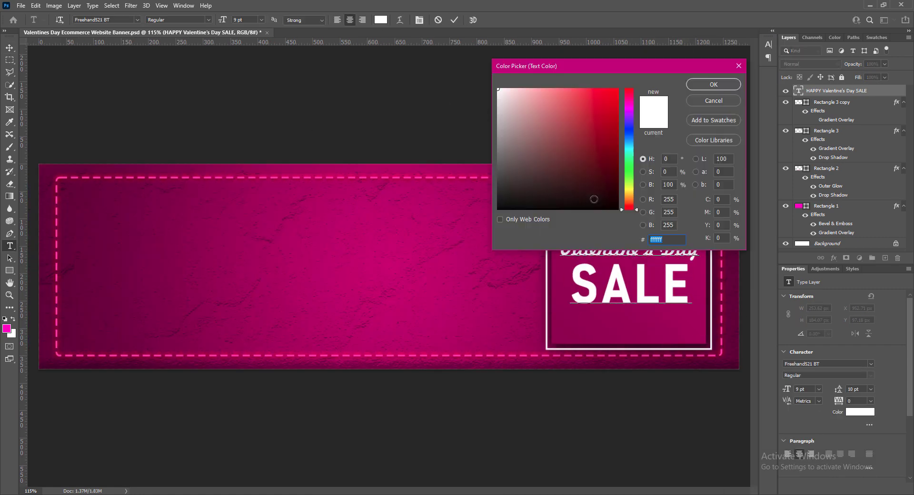
left_click_drag(619, 64, 356, 103)
left_click(236, 246)
left_click(451, 122)
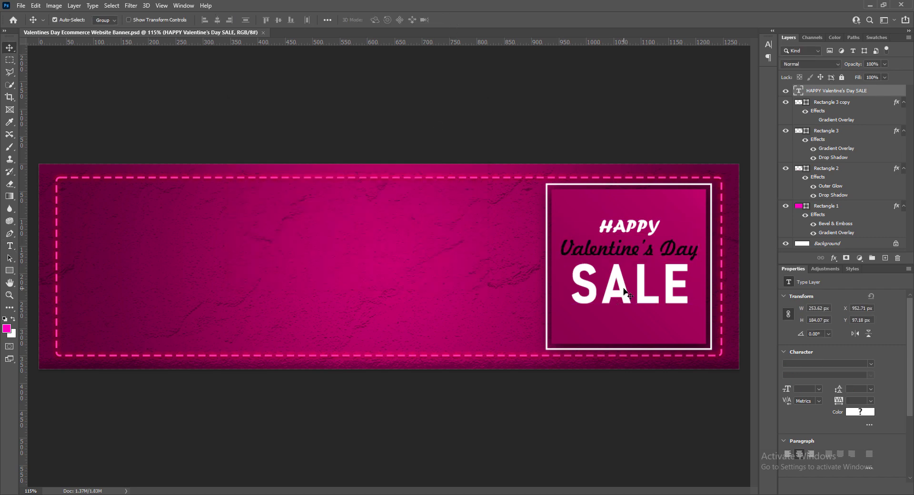
Step: Draw a pink rectangle about 146 × 34 px with 17 px corner radii, centred below "SALE"
left_click(885, 257)
left_click(9, 270)
left_click_drag(590, 320, 668, 336)
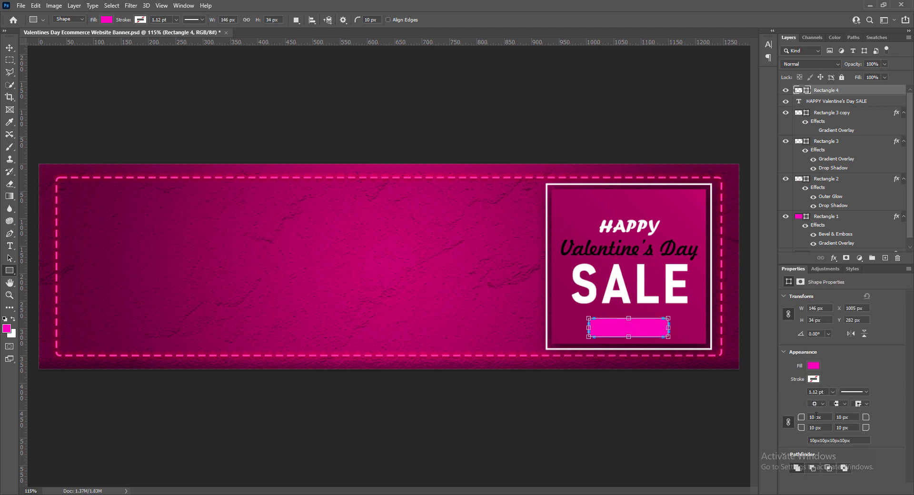
left_click(857, 418)
left_click(9, 48)
mouse_move(622, 328)
left_mouse_down()
mouse_move(632, 328)
mouse_move(624, 324)
left_mouse_up()
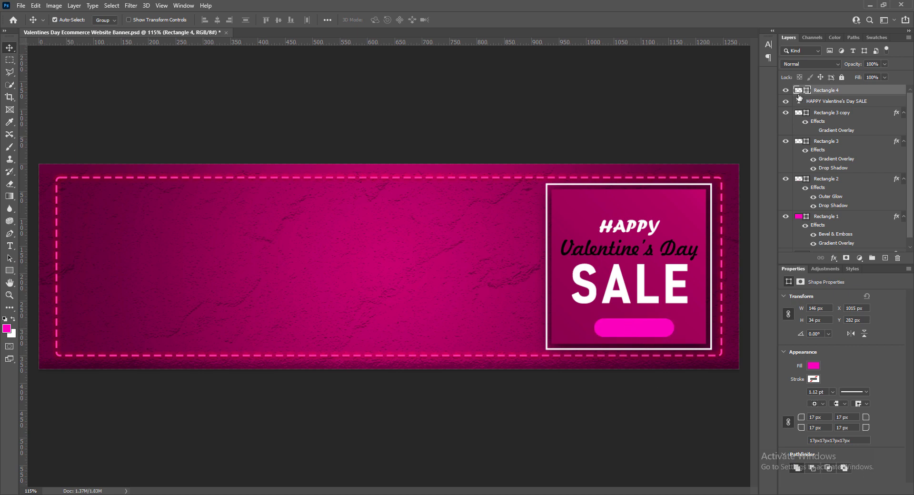
Step: Add a Gradient Overlay to the rounded button rectangle, using the Reflected style with Reverse enabled
double_click(801, 96)
left_click(79, 337)
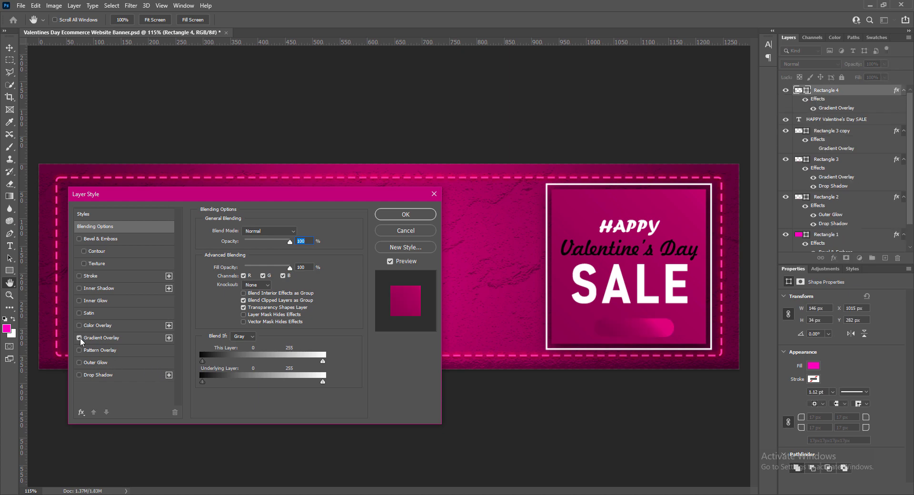
left_click(100, 338)
left_click(265, 264)
left_click(253, 295)
left_click(299, 252)
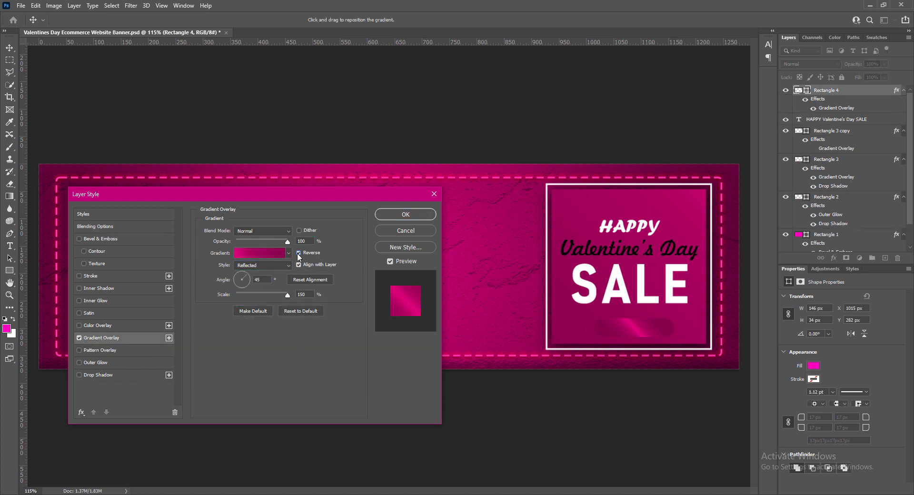
left_click(241, 280)
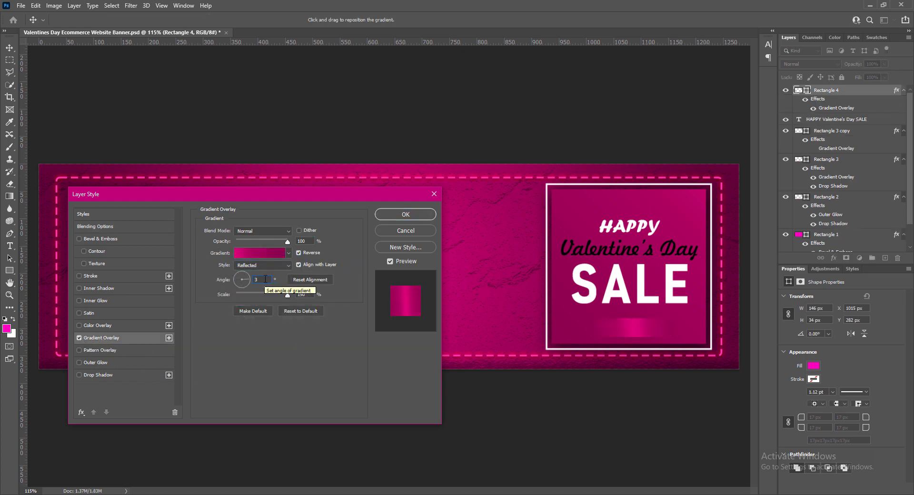
Step: Set the starting colour stop of the button's gradient to dark pink a30159
left_click(259, 254)
double_click(205, 413)
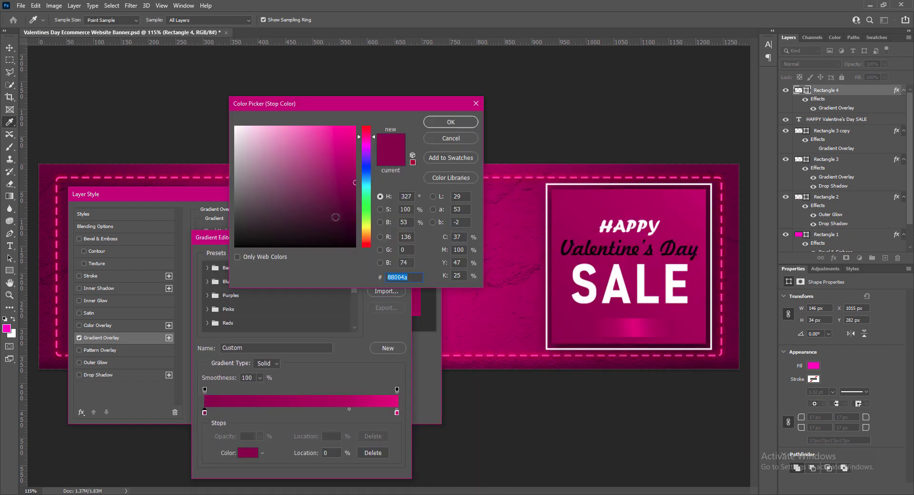
mouse_move(311, 130)
left_mouse_down()
mouse_move(368, 145)
mouse_move(356, 176)
mouse_move(367, 139)
mouse_move(356, 149)
mouse_move(368, 137)
left_mouse_up()
left_click(366, 140)
left_click_drag(355, 173, 355, 170)
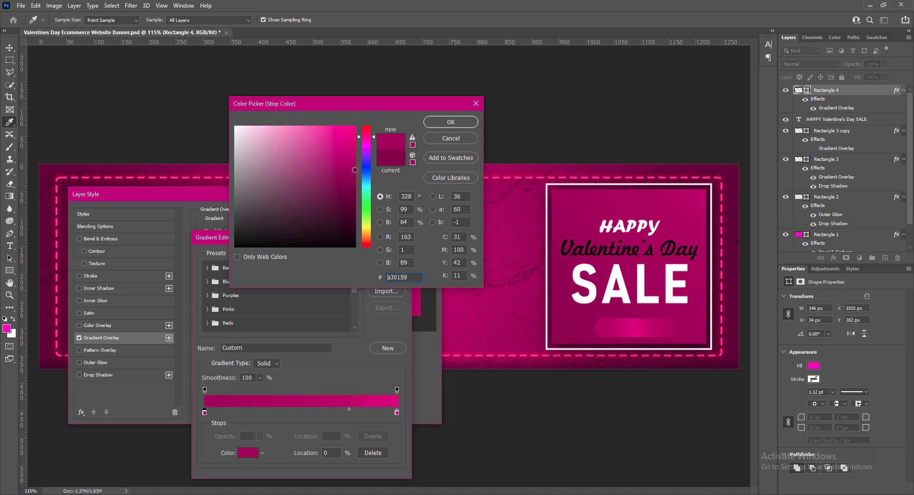
left_click(443, 123)
Step: Set the end colour stop of the button's gradient to e80382 and move the gradient midpoint to 51%
double_click(397, 413)
left_click_drag(355, 139, 354, 137)
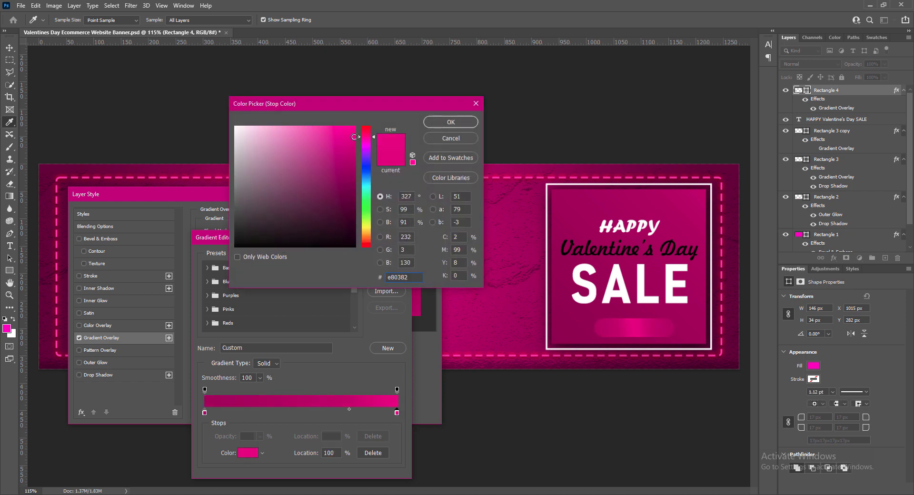
left_click(447, 122)
left_click_drag(349, 409, 339, 408)
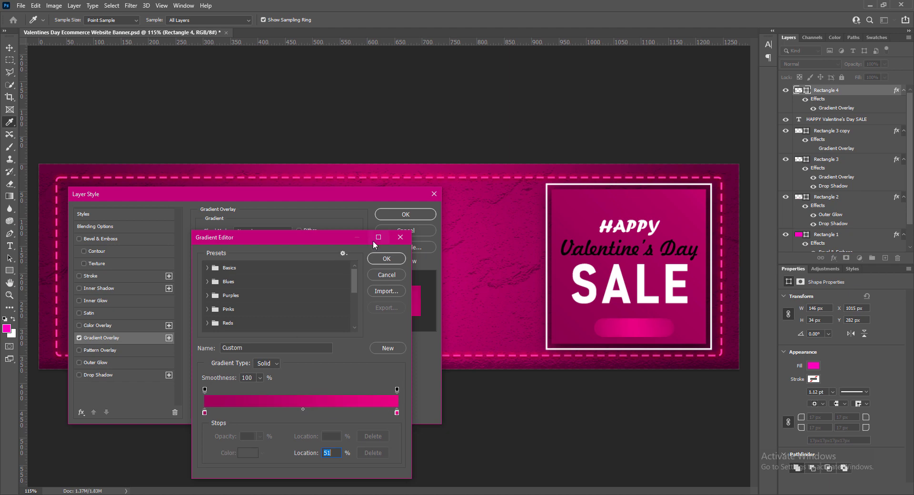
left_click(386, 257)
Step: Set the button's gradient angle to -12° and apply the layer style
left_click_drag(250, 277, 244, 285)
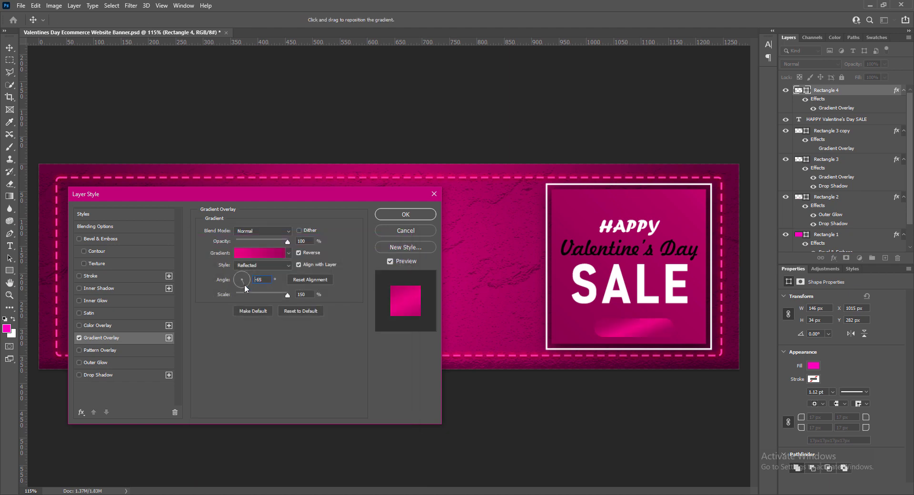
type("-12")
left_click(392, 213)
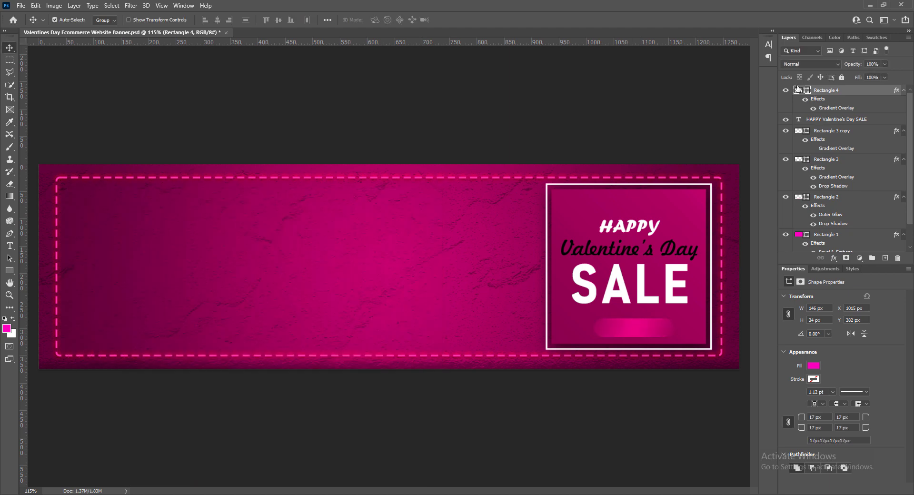
Step: Add a Drop Shadow to the button rectangle and adjust its shadow values
double_click(798, 93)
left_click(86, 375)
type("9")
left_click_drag(297, 294, 272, 283)
type("66312996")
key("Return")
Step: Move the button closer to "SALE", to about X 1007 px and Y 275 px, and save the document
left_click_drag(632, 331, 627, 325)
key("Down")
key("Down")
key("Down")
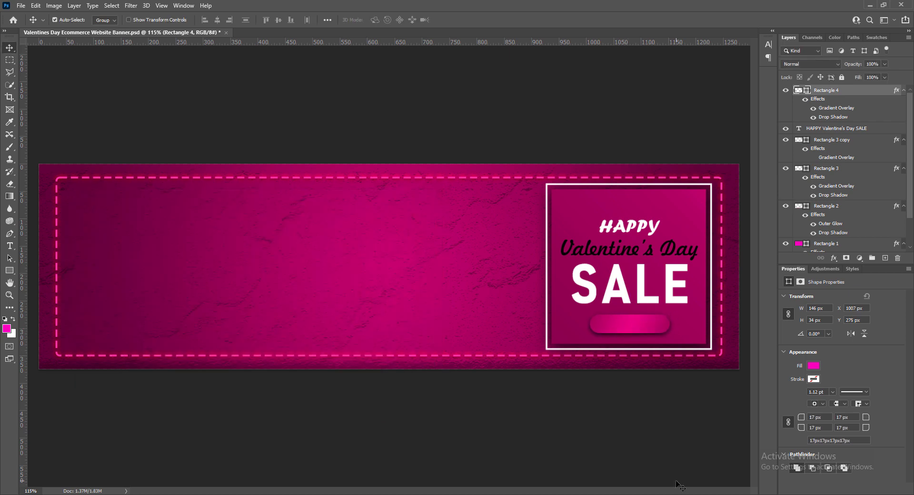
key("ctrl+s")
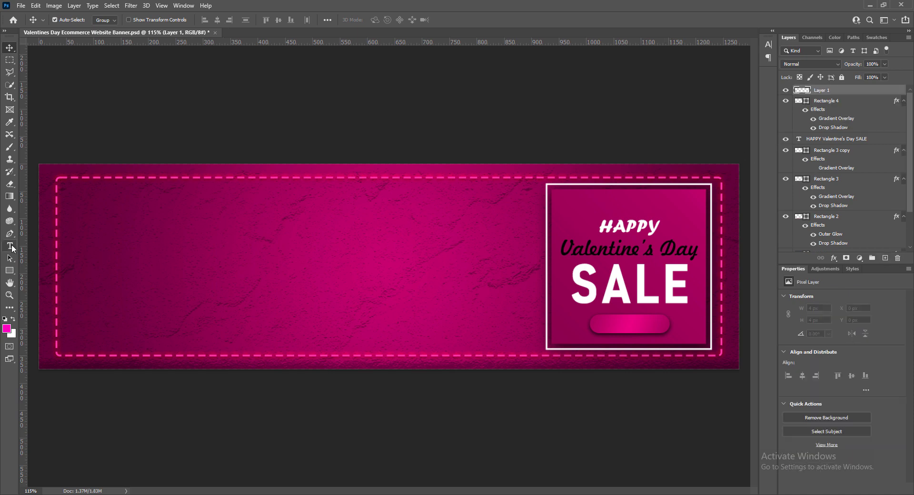
Step: Add the text "DISCOUNT" over the button and set its font to Bahnschrift
key("t")
left_click(605, 328)
type("DISCOUNT")
key("ctrl+a")
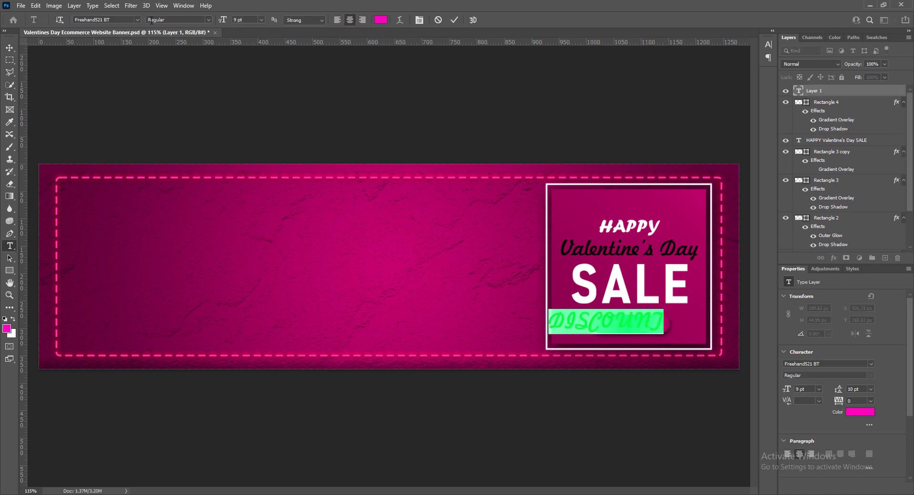
left_click(137, 19)
left_click(118, 68)
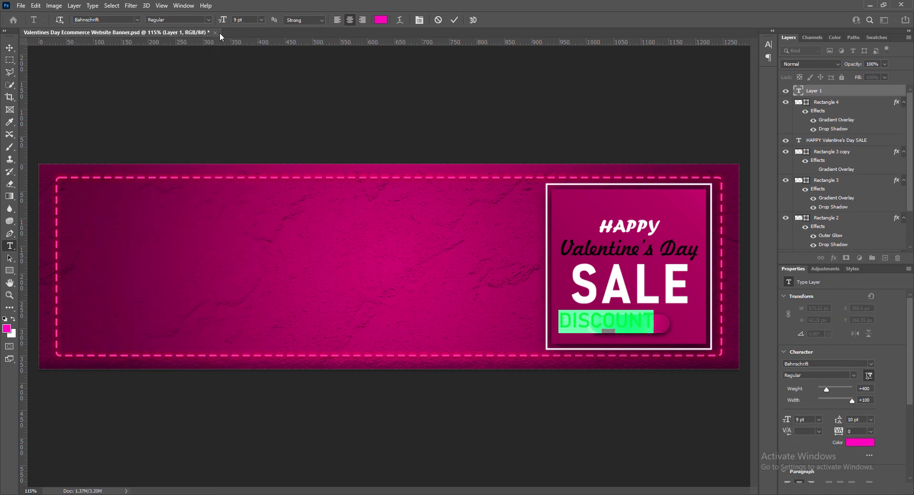
Step: Set the "DISCOUNT" text to the Bold SemiCondensed style at 7 pt
left_click(209, 19)
left_click(177, 121)
left_click(208, 19)
left_click(177, 129)
left_click(772, 31)
left_click(772, 32)
left_click(261, 19)
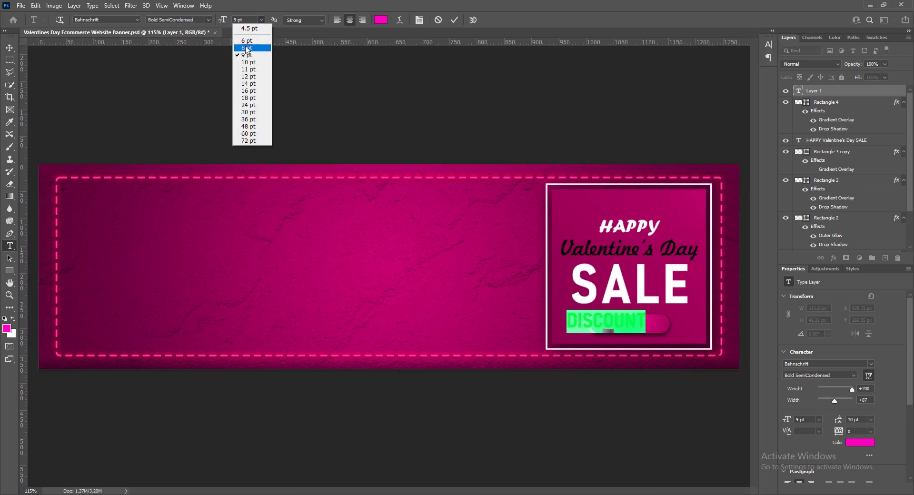
left_click(243, 36)
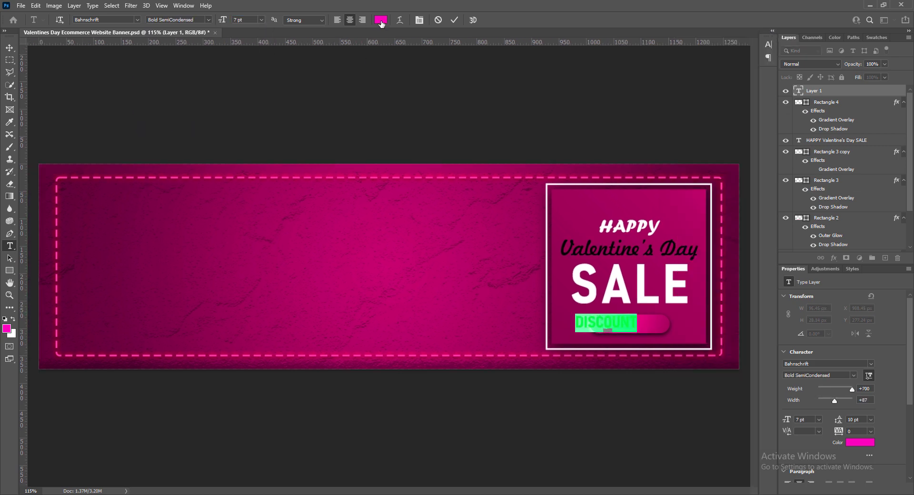
Step: Colour the "DISCOUNT" text white, commit it and centre it on the button
left_click(382, 22)
left_click_drag(257, 142, 222, 117)
left_click(451, 121)
left_click(455, 20)
key("v")
left_click_drag(633, 330, 656, 334)
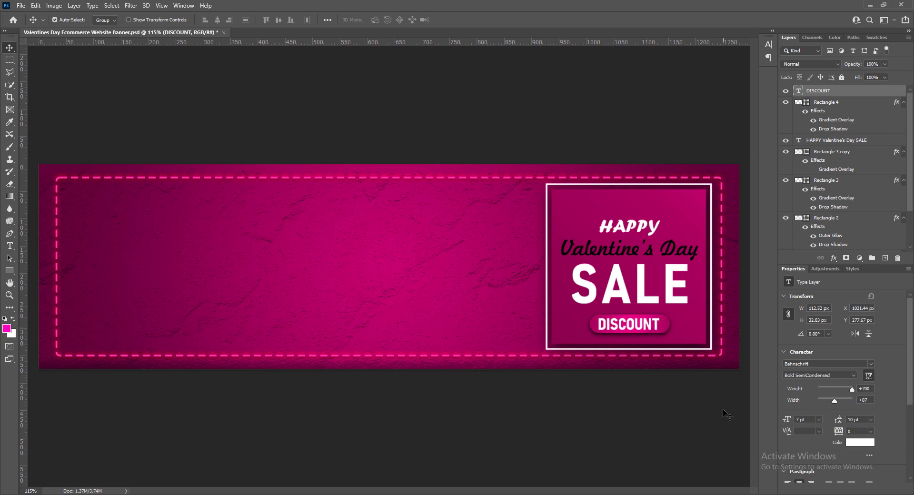
Step: Reduce "DISCOUNT" to 6 pt and change its font style to SemiBold SemiCondensed
double_click(653, 328)
left_click(454, 20)
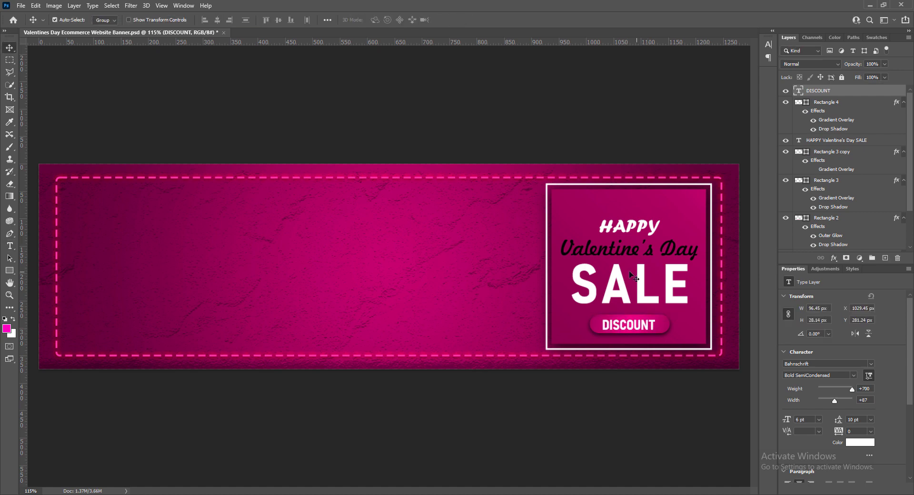
double_click(652, 332)
left_click(209, 20)
left_click(187, 106)
Step: Commit the "DISCOUNT" text and nudge it into the centre of the button
left_click(628, 344)
key("Up")
key("Up")
key("Right")
key("Down")
key("Up")
key("Down")
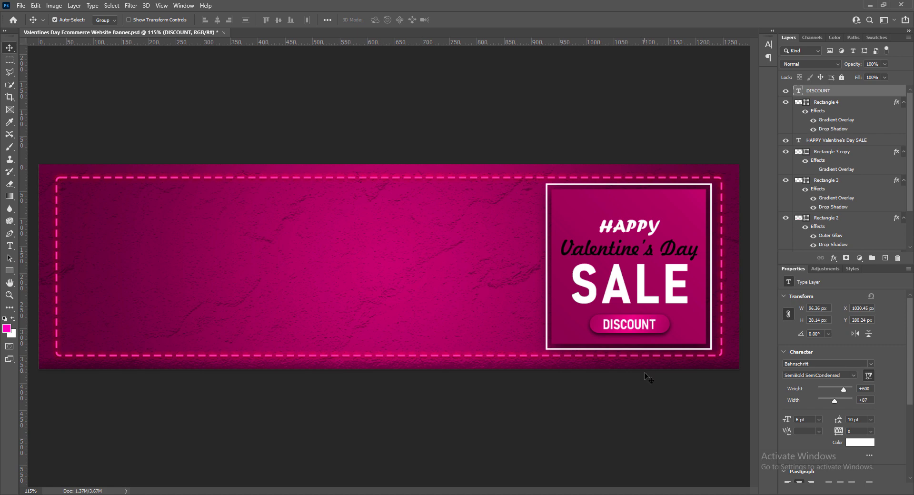
key("Up")
Step: Add a Drop Shadow to the "DISCOUNT" text layer
left_click(804, 94)
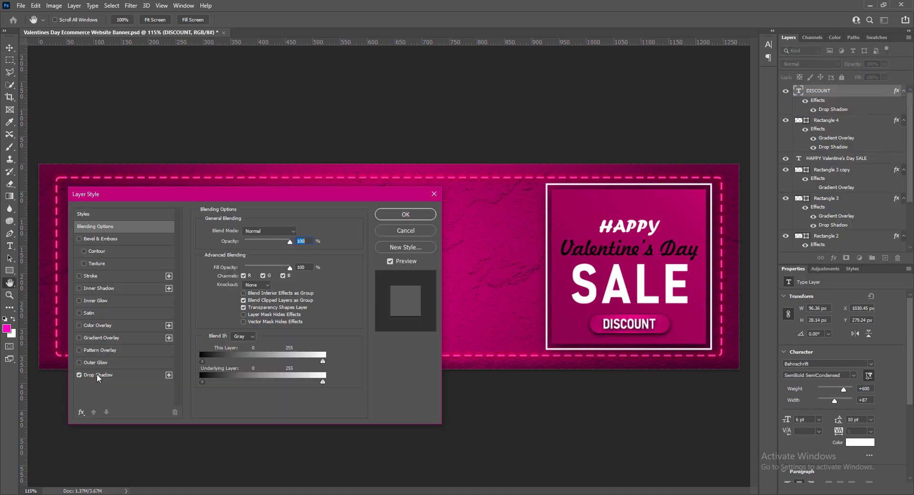
left_click(104, 373)
left_click(410, 216)
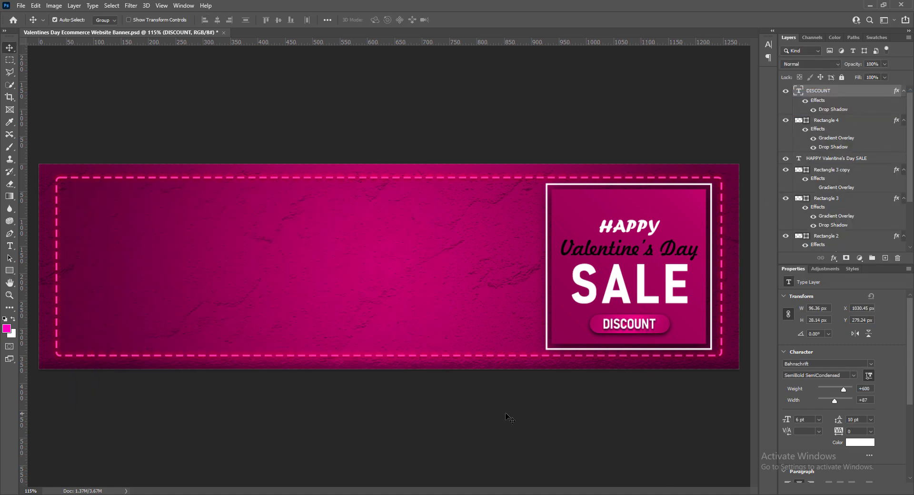
Step: Add a Drop Shadow to the "HAPPY Valentine's Day SALE" text with 60% opacity, 2 px distance and 6 px size
right_click(800, 160)
left_click(810, 166)
left_click(79, 375)
left_click(95, 376)
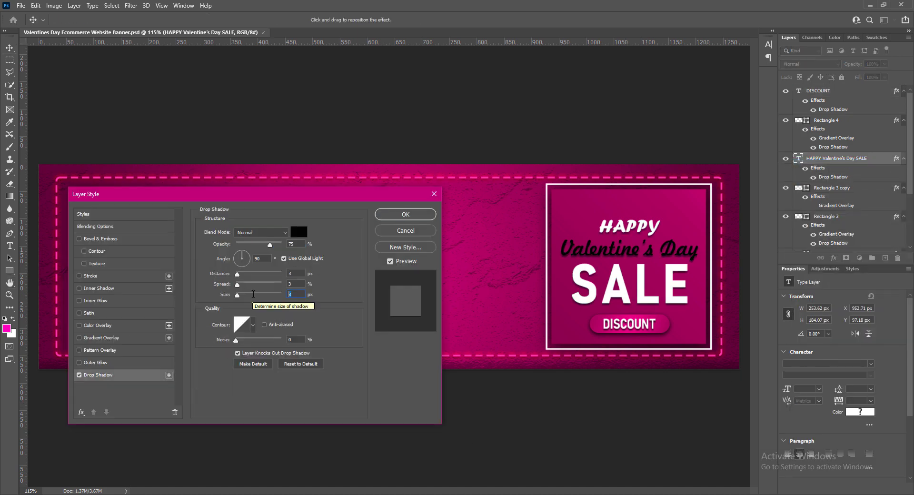
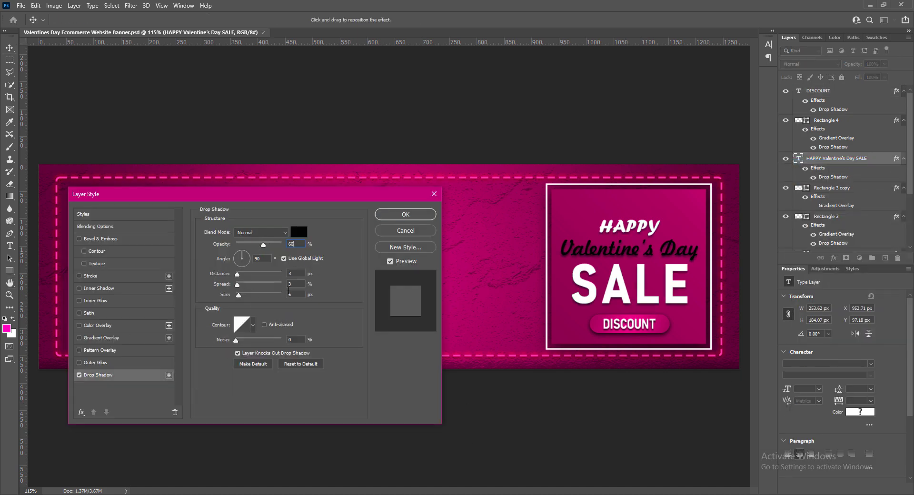
left_click_drag(300, 274, 265, 275)
type("2")
key("Return")
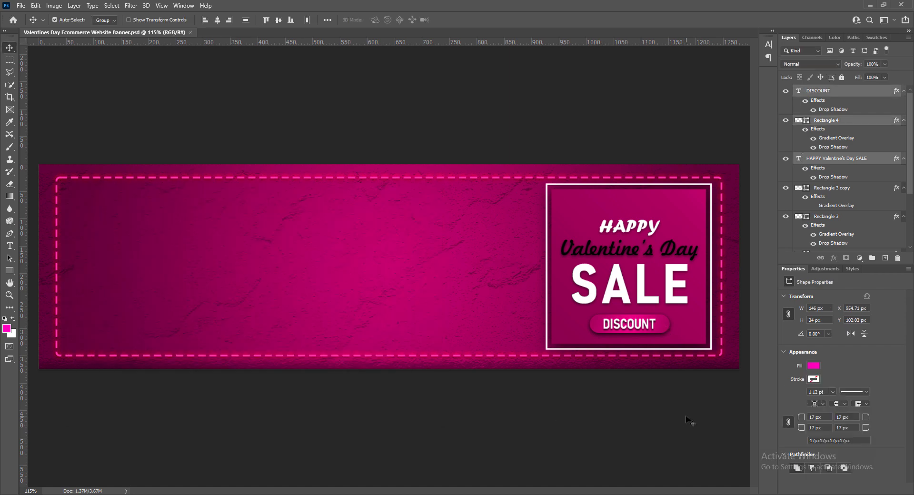
Step: Move the sale text, button and "DISCOUNT" label together up about 21 px inside the gradient square
key("Up")
key("Up")
key("Up")
key("Up")
key("Up")
key("Up")
key("Up")
key("Up")
key("Up")
key("Up")
key("Up")
key("Up")
key("Up")
key("Up")
key("Up")
key("Up")
key("Up")
key("Up")
key("Up")
key("Up")
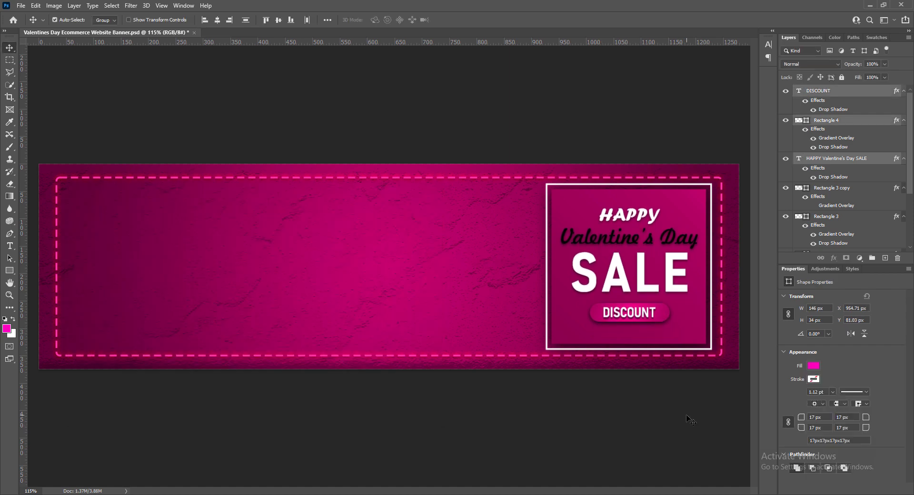
Step: Shift the button and its "DISCOUNT" label 3 px down and 1 px to the right, then deselect them
left_click(686, 415)
left_click(661, 315)
left_click(645, 312, "shift")
key("Down")
key("Down")
key("Down")
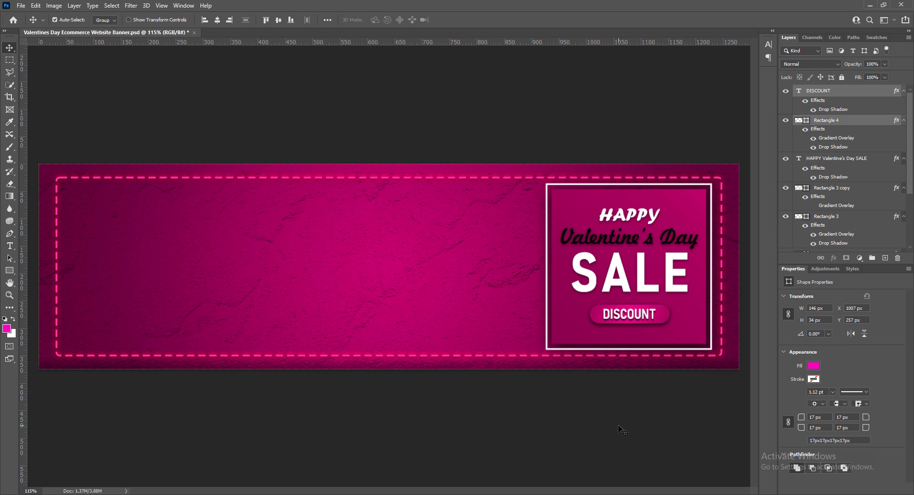
key("Right")
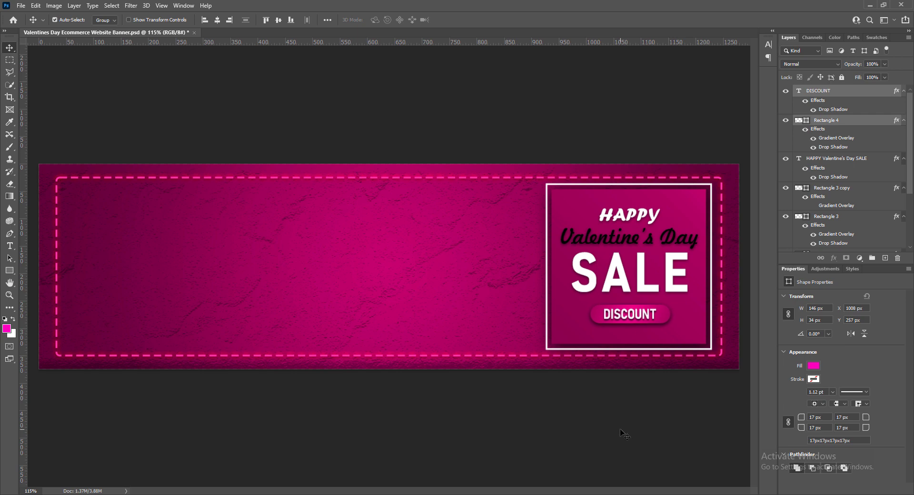
key("Right")
key("Left")
left_click(620, 430)
Step: Add a new text layer reading "SPECIAL OFFER" in the upper left half of the banner
key("ctrl+shift+alt+n")
left_click(9, 246)
left_click(267, 217)
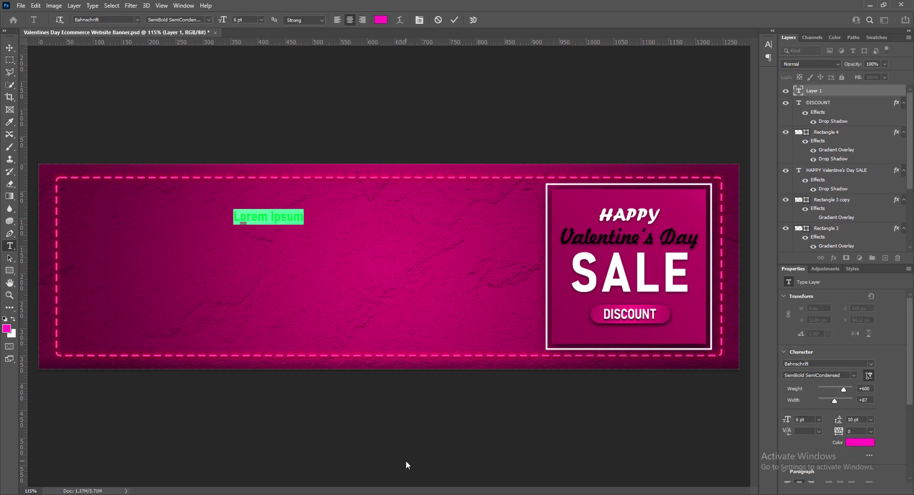
type("SPECIAL OFFER")
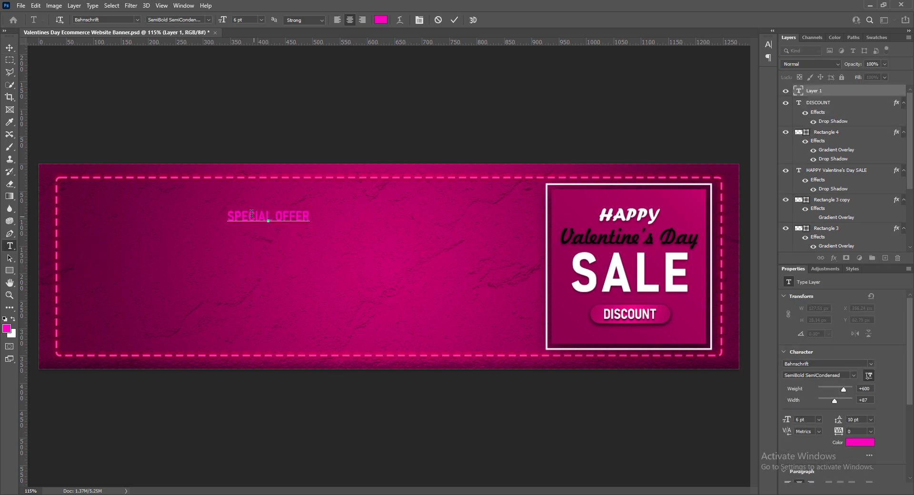
Step: Set the colour of the "SPECIAL OFFER" text to white, ffffff
key("ctrl+a")
left_click(380, 20)
type("ffffff")
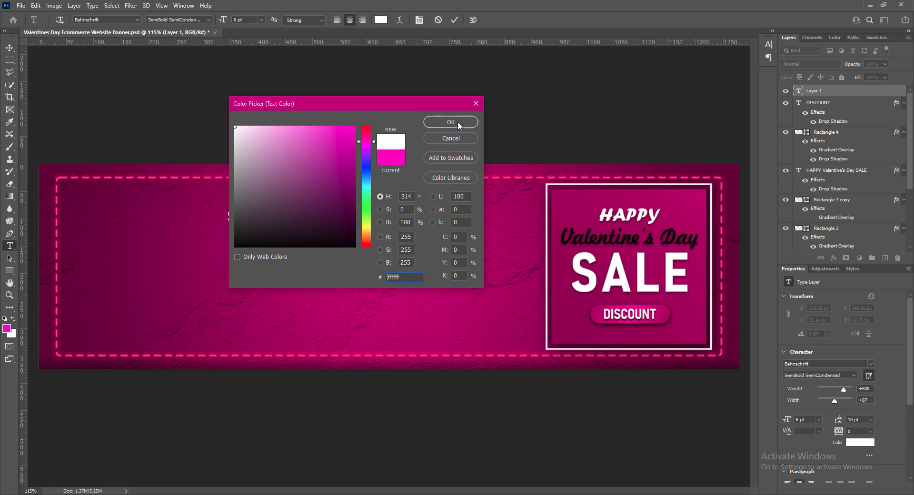
left_click(456, 123)
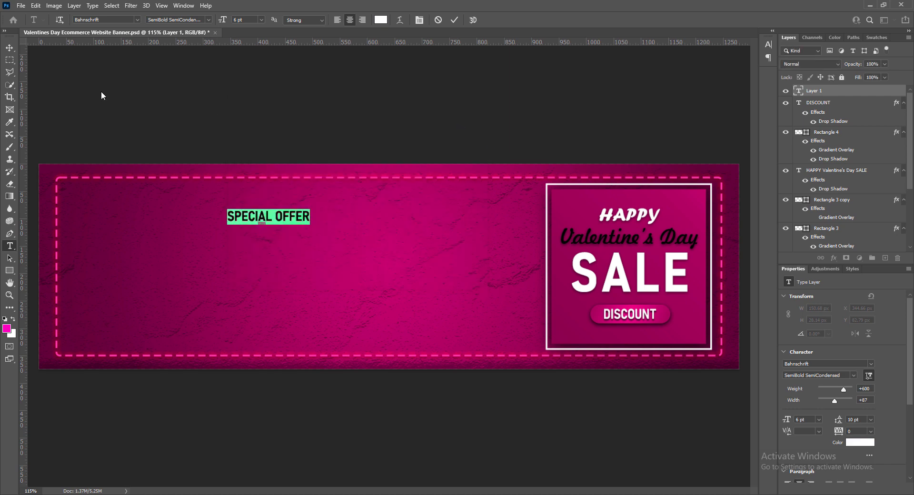
Step: Set the "SPECIAL OFFER" text to the SemiCondensed style at 9 pt
left_click(208, 19)
left_click(183, 98)
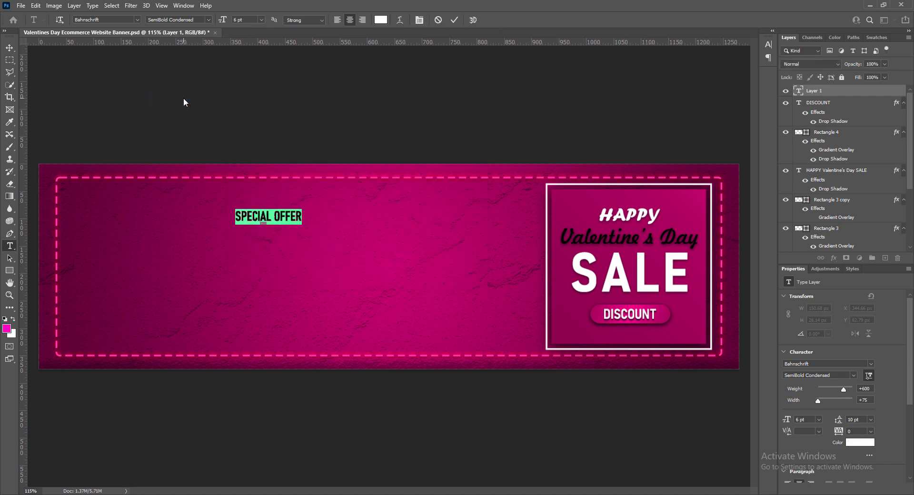
left_click(209, 20)
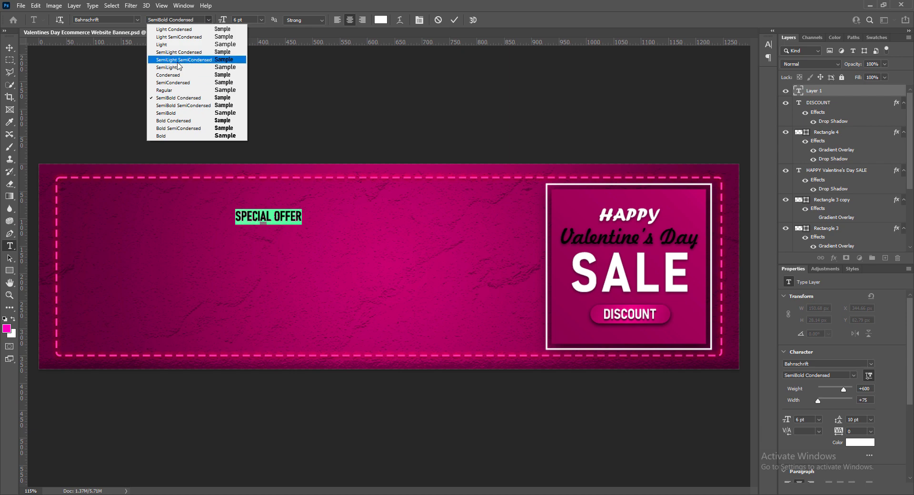
left_click(181, 83)
left_click(773, 31)
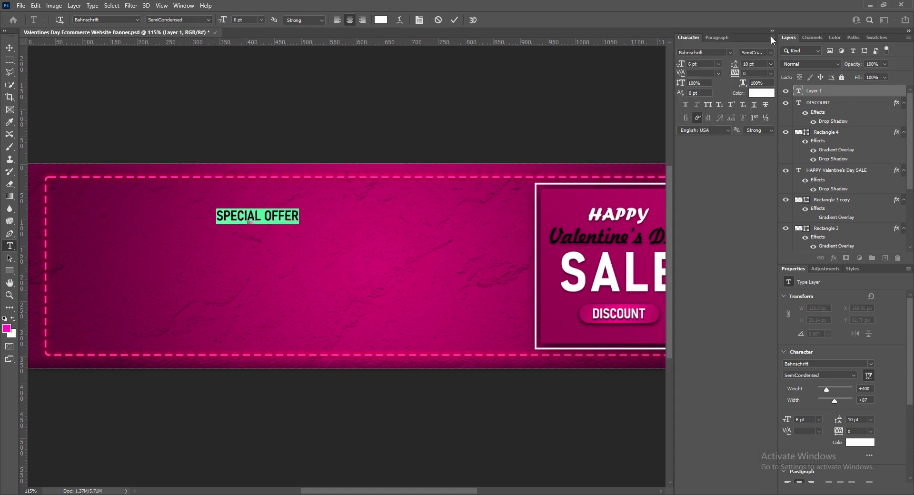
left_click(772, 30)
left_click(261, 20)
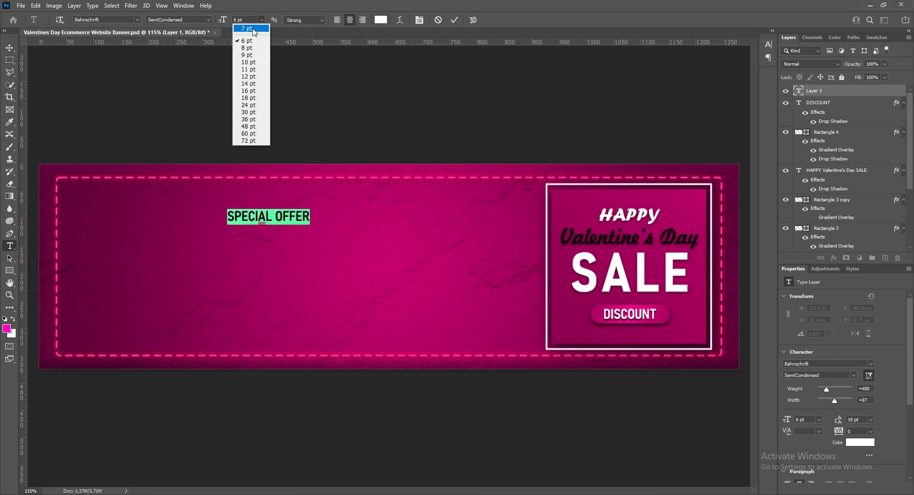
left_click(250, 59)
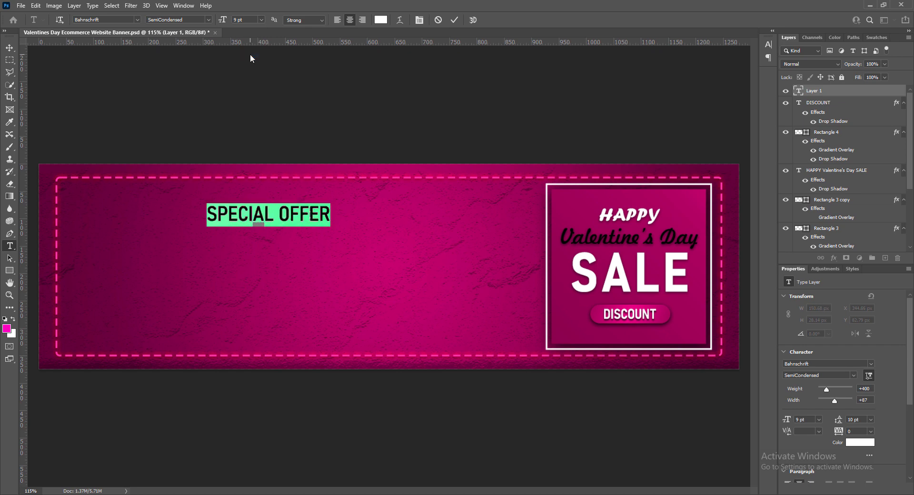
Step: Set the "SPECIAL OFFER" text to 8 pt and move it slightly to the right
left_click(455, 20)
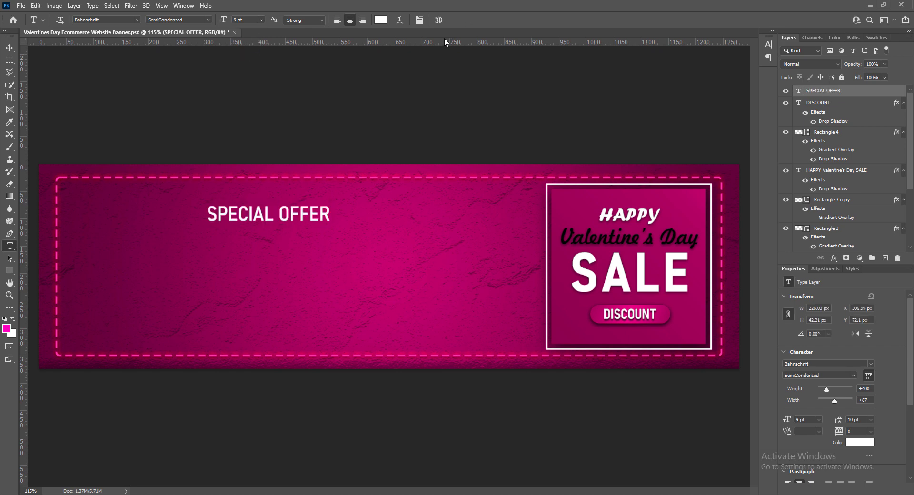
triple_click(280, 215)
left_click(260, 19)
left_click(250, 51)
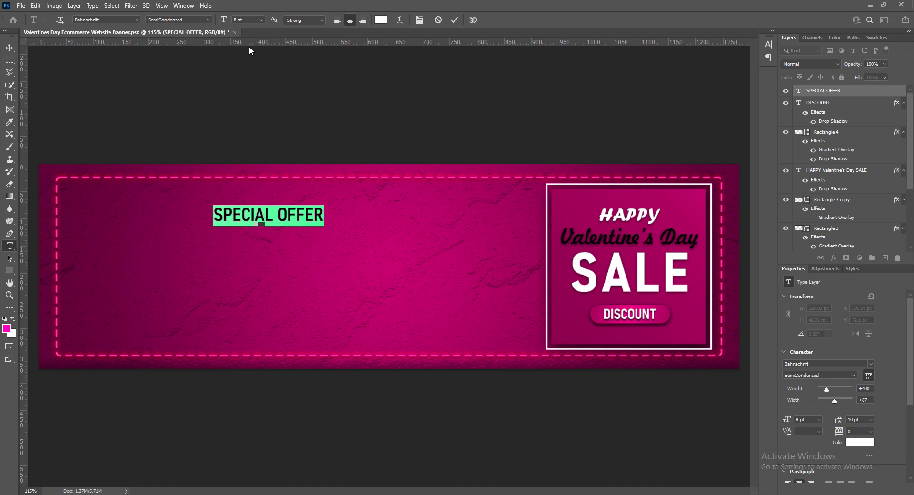
left_click(454, 20)
left_click(9, 48)
left_click_drag(283, 224, 304, 220)
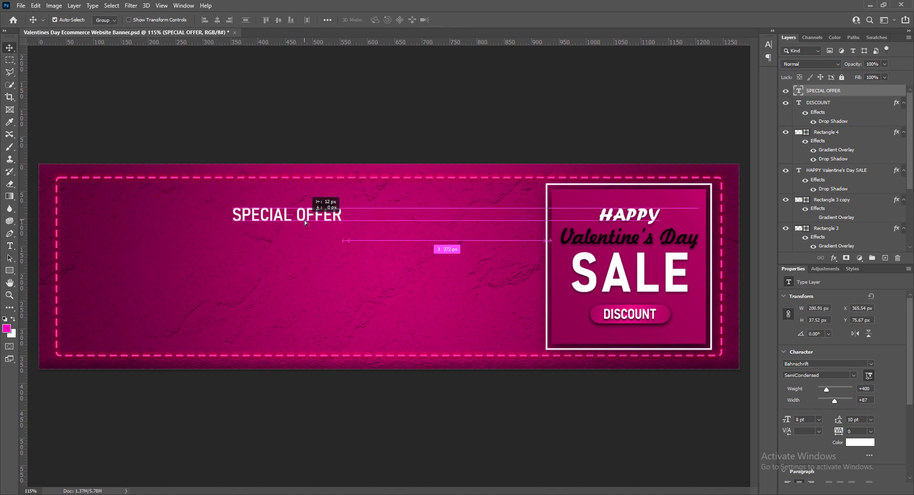
Step: Duplicate the sale panel's white outline and resize the copy to about 214 by 44 px around the "SPECIAL OFFER" text
left_click(583, 185)
left_click_drag(582, 185, 249, 184)
key("ctrl+t")
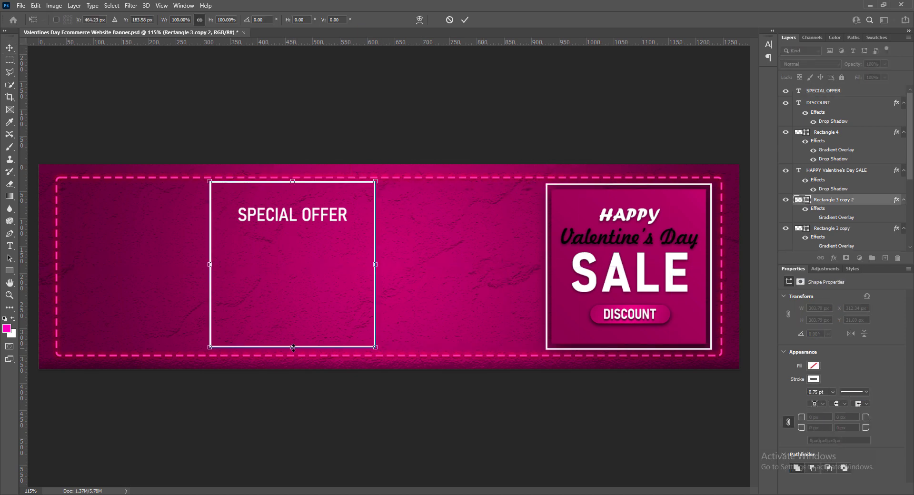
left_click_drag(293, 347, 292, 226)
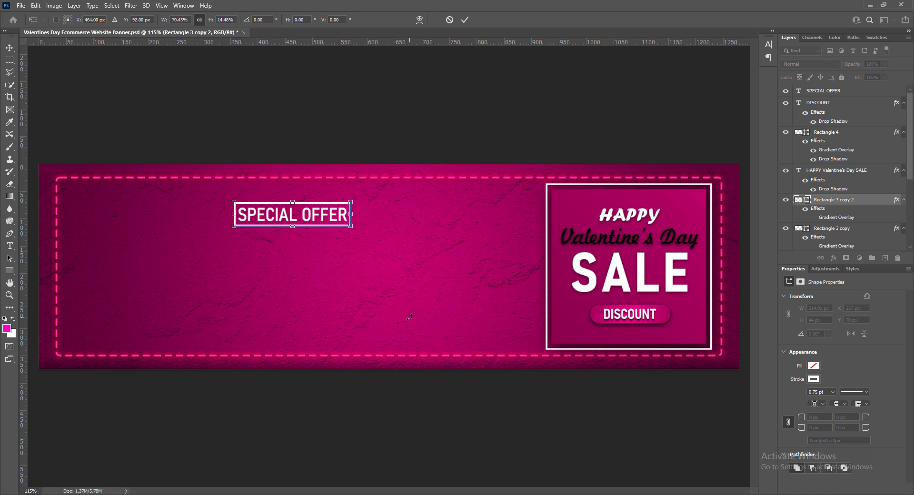
key("Down")
key("Left")
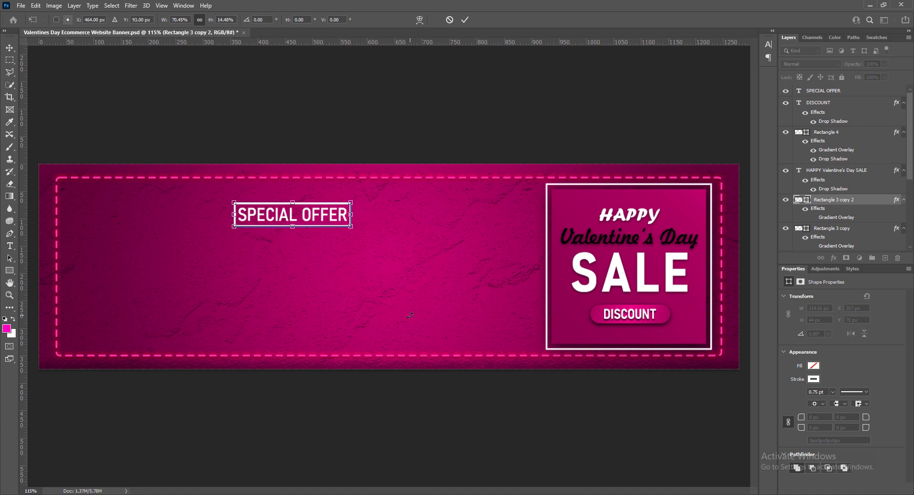
left_click(465, 21)
left_click(431, 109)
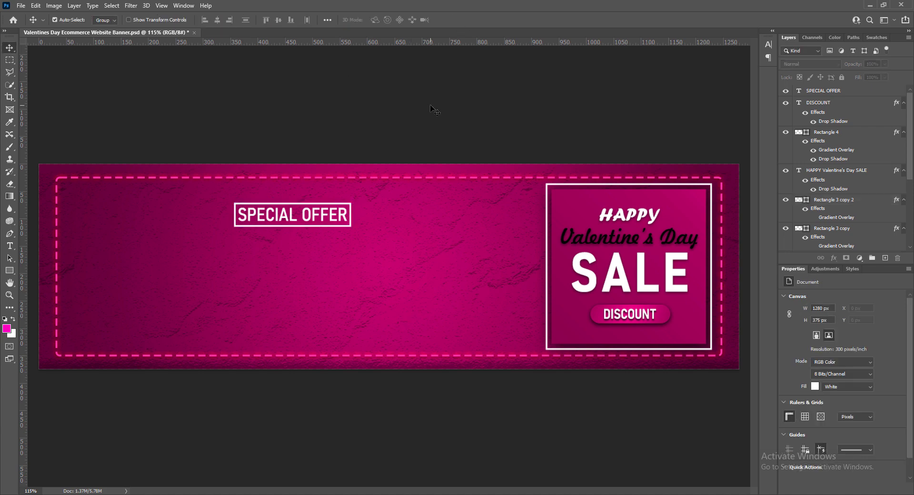
Step: Set the stroke width of the frame around "SPECIAL OFFER" to 0.6 pt
left_click(319, 203)
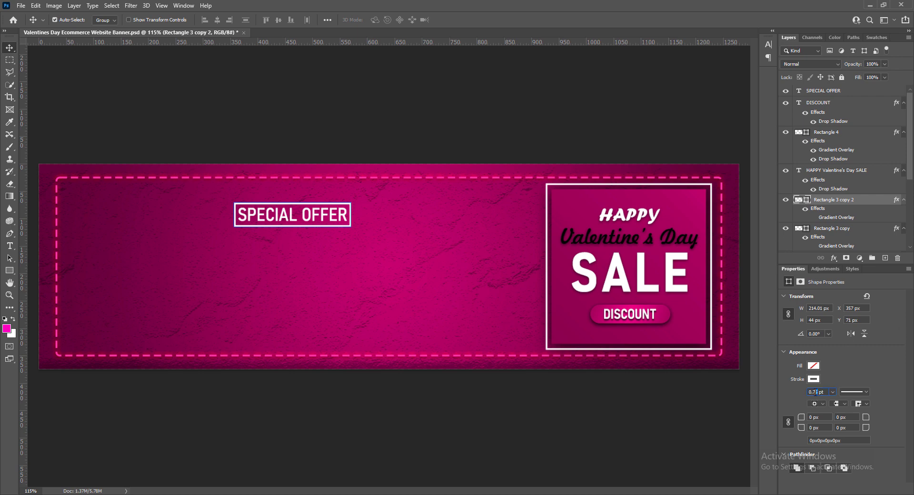
key("Return")
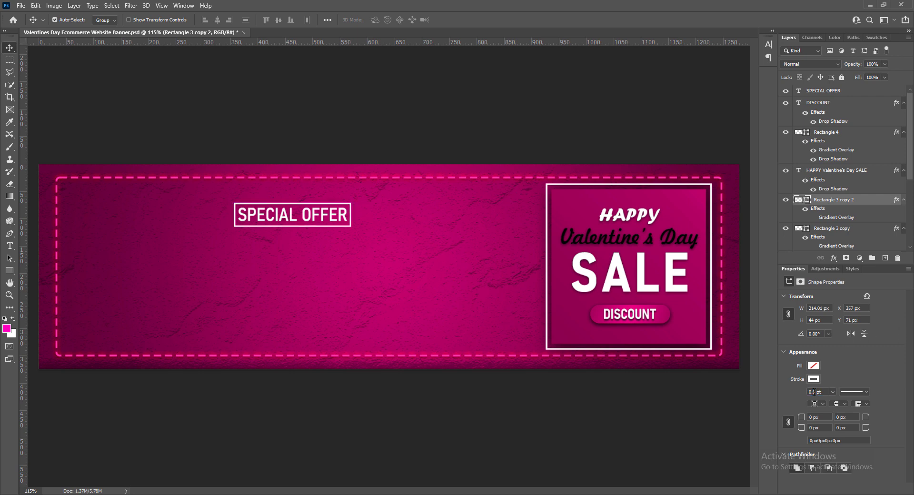
right_click(840, 208)
left_click(829, 202)
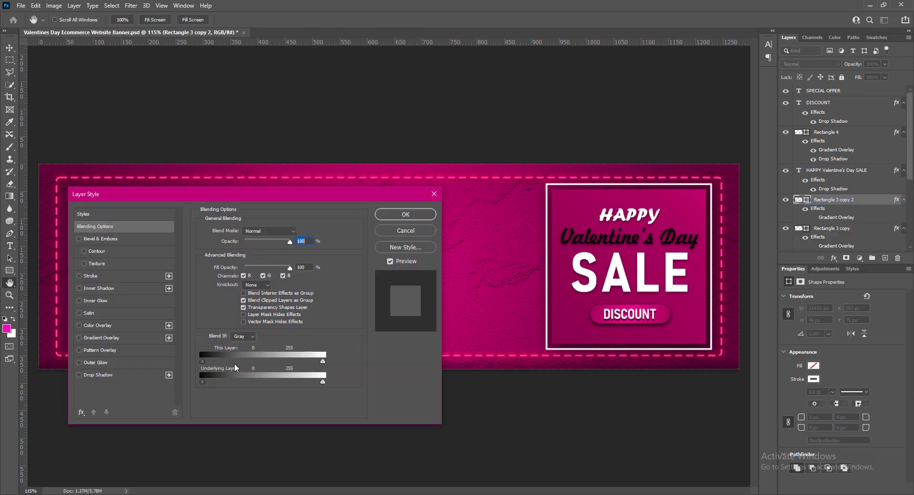
left_click(382, 231)
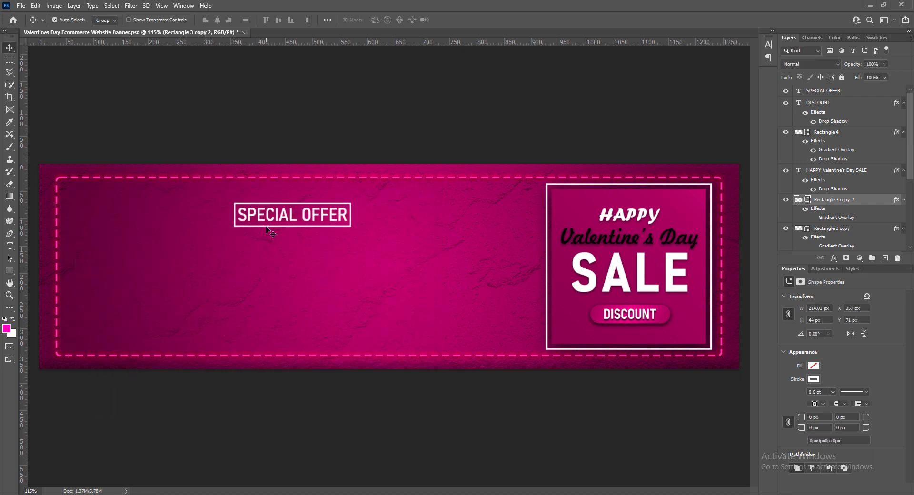
Step: Nudge the frame around "SPECIAL OFFER" 1 px up and save the document
key("ctrl+s")
key("Up")
key("Down")
key("Up")
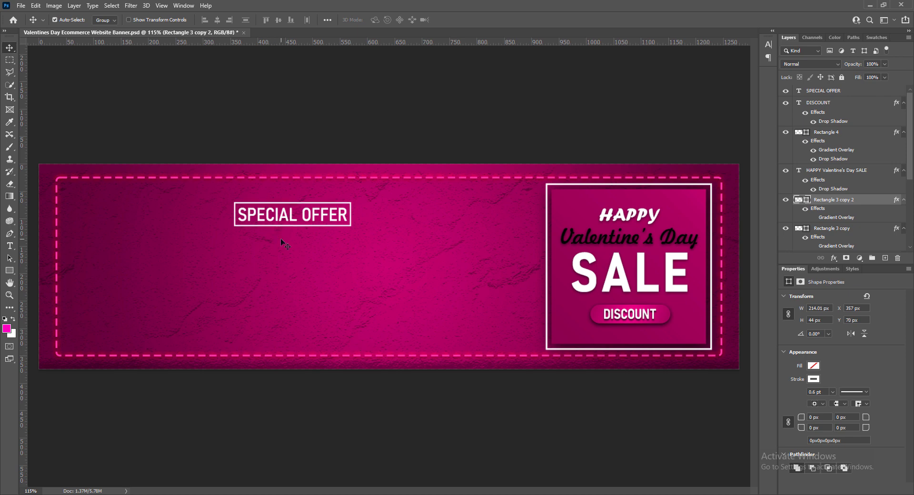
key("Right")
key("Left")
key("Down")
key("Up")
key("ctrl+s")
Step: Add a new text layer reading "VALENTINE'S DAY" below the framed "SPECIAL OFFER" text
left_click(885, 257)
left_click(10, 246)
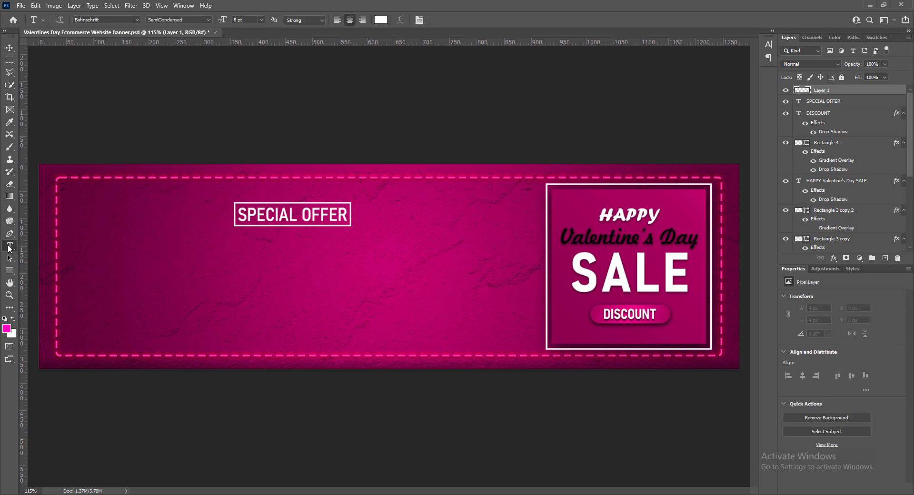
left_click(193, 264)
type("VALENTINE'S DAY")
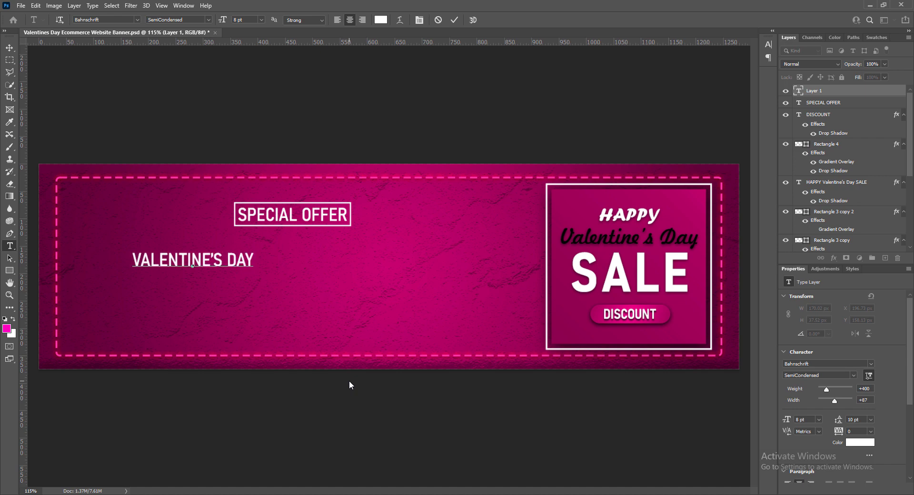
Step: Set the "VALENTINE'S DAY" text to the SemiBold SemiCondensed style at 18 pt
key("ctrl+a")
left_click(208, 20)
left_click(229, 108)
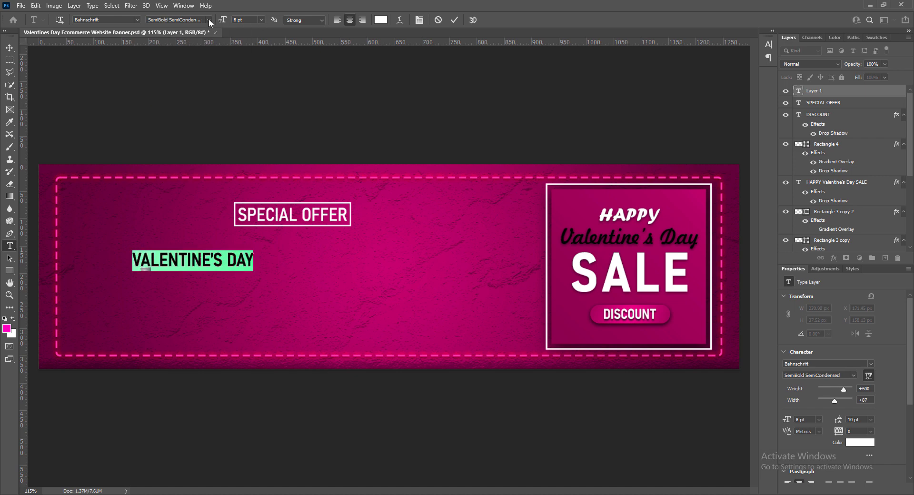
left_click(209, 21)
left_click(245, 109)
left_click(262, 20)
left_click(250, 90)
left_click(261, 20)
left_click(250, 97)
Step: Set the tracking of "VALENTINE'S DAY" to 50 and centre the text under the framed "SPECIAL OFFER"
left_click(768, 44)
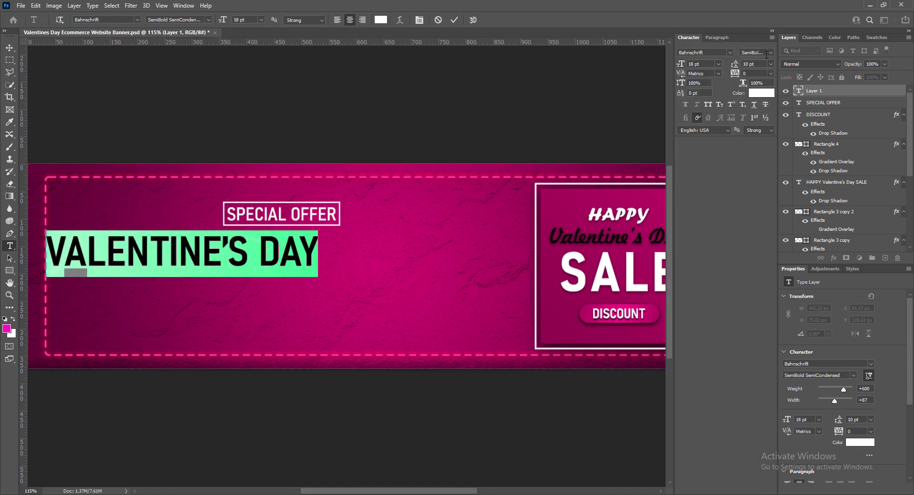
left_click(770, 74)
left_click(754, 163)
left_click(202, 106)
key("v")
left_click_drag(174, 240, 272, 240)
Step: Duplicate the "SPECIAL OFFER" text below the "VALENTINE'S DAY" heading and change the copy to read "UPTO 50% OFF SALE"
left_click_drag(319, 216, 319, 286, "alt")
double_click(319, 286)
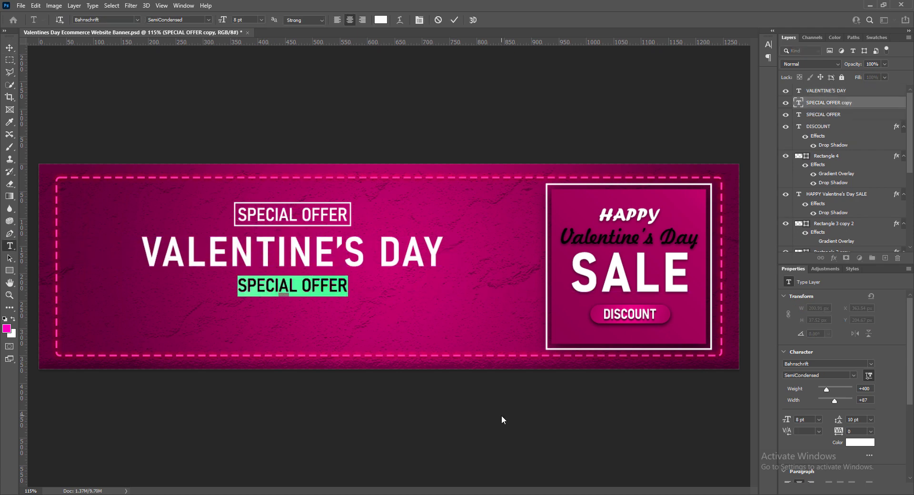
type("UPTO 50% OFF SALE")
key("ctrl+Return")
key("v")
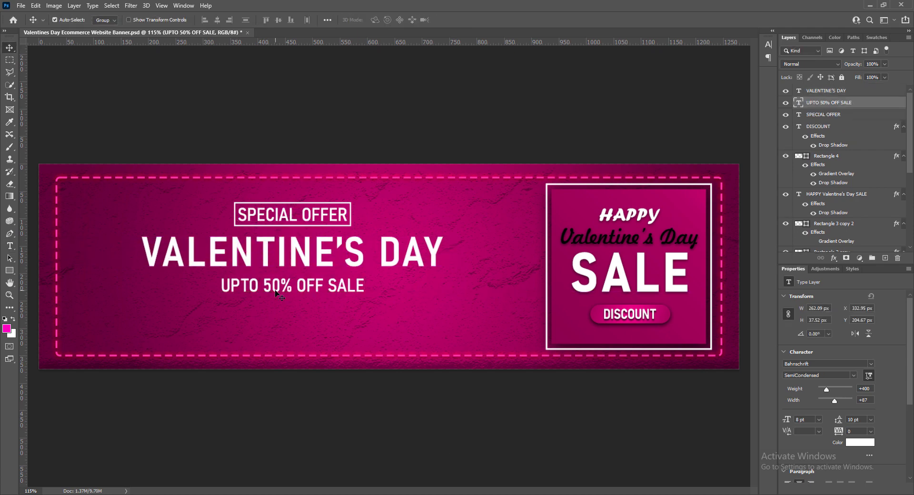
Step: Set "UPTO 50% OFF SALE" to the SemiLight SemiCondensed style and move it 4 px up
double_click(253, 291)
left_click(208, 19)
left_click(184, 59)
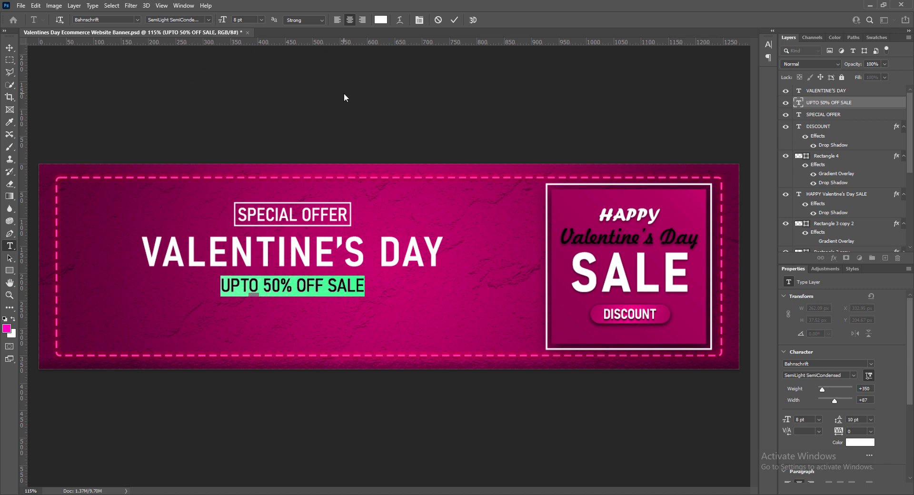
key("ctrl+Return")
key("v")
left_click_drag(275, 291, 275, 287)
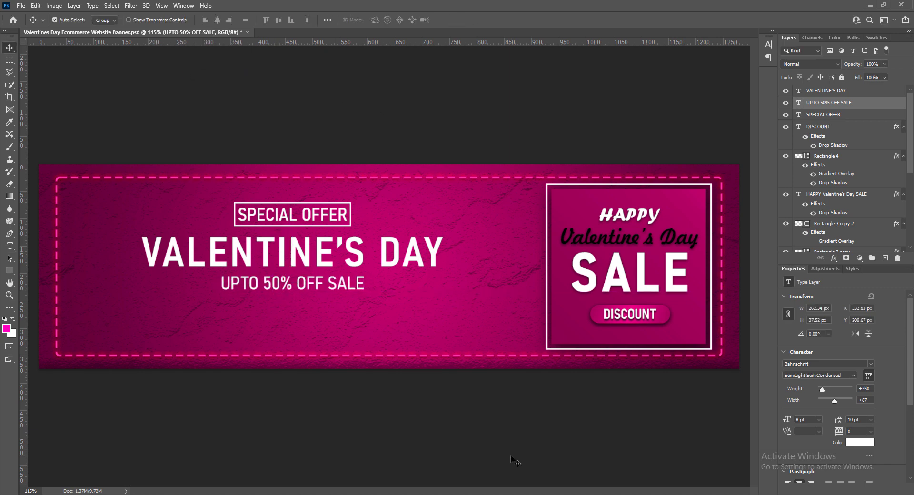
Step: Duplicate the "DISCOUNT" button with its label and place the copy centred under "UPTO 50% OFF SALE"
left_click(612, 319)
left_click(600, 316, "shift")
left_click_drag(596, 315, 258, 311)
left_click(360, 399)
Step: Turn off the gradient overlay and drop shadow on the copied button shape
right_click(839, 156)
left_click(819, 161)
left_click(79, 339)
left_click(79, 375)
left_click(406, 214)
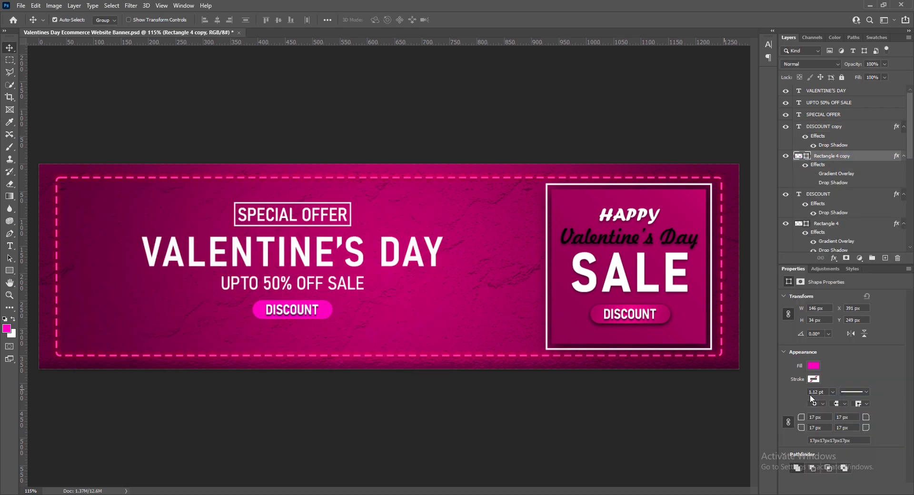
Step: Give the copied button no fill and a white 0.6 pt stroke
left_click(813, 366)
left_click(787, 351)
left_click(842, 383)
key("Return")
left_click_drag(823, 392, 808, 392)
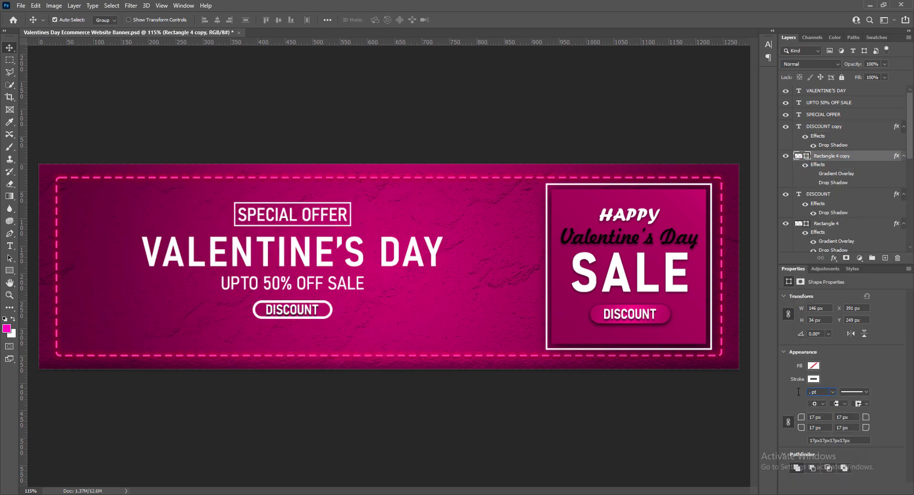
type("0.6")
key("Return")
Step: Change the copied button's label to "SHOP NOW" in the SemiCondensed style
double_click(311, 315)
type("SHOP NOW")
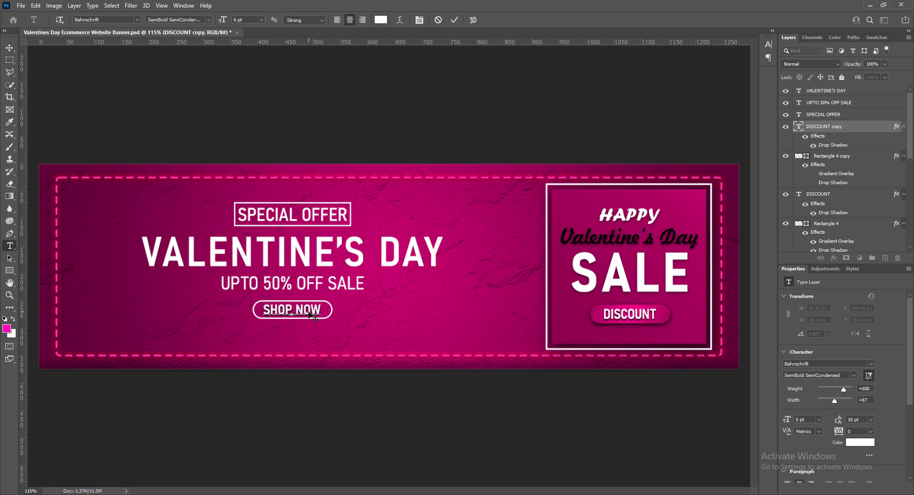
key("ctrl+a")
left_click(208, 20)
left_click(190, 82)
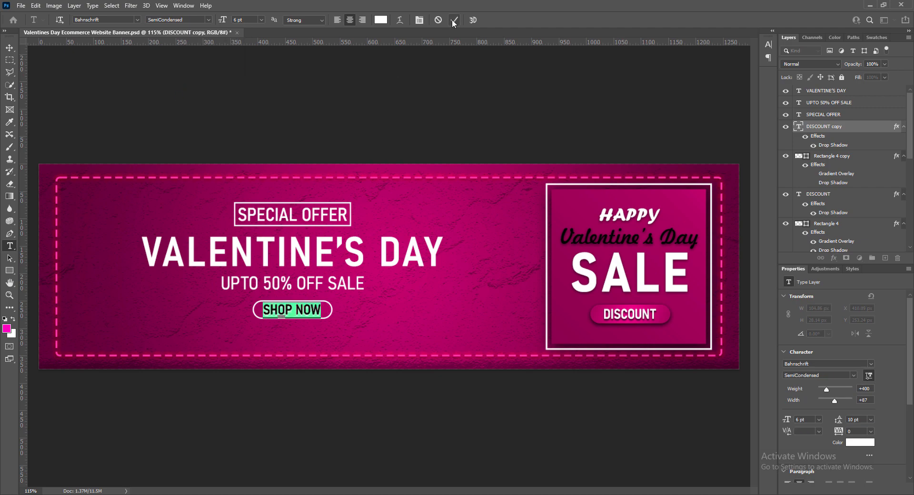
left_click(454, 19)
Step: Turn the drop shadow back on for the "SHOP NOW" button outline
key("v")
double_click(861, 156)
left_click(94, 376)
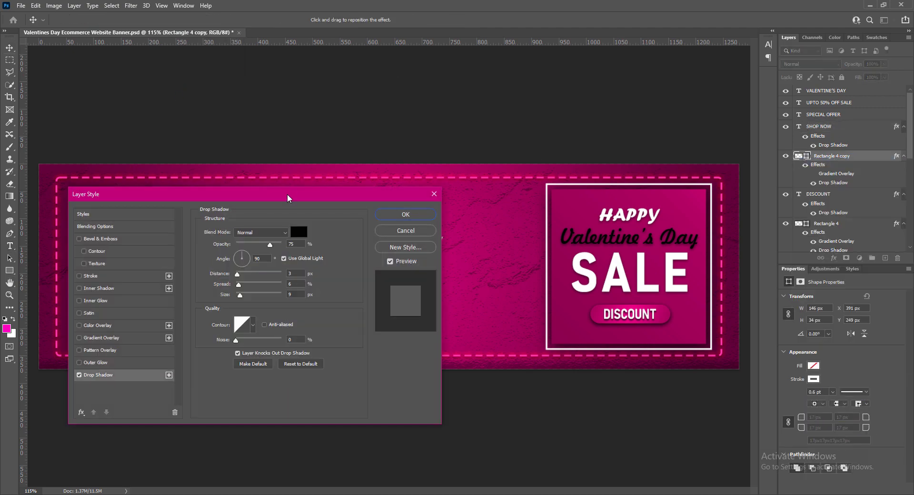
left_click(403, 215)
double_click(798, 156)
left_click(98, 378)
left_click(396, 213)
Step: Increase the letter spacing of the "SHOP NOW" label slightly and select the label with its button outline
double_click(305, 311)
left_click(769, 44)
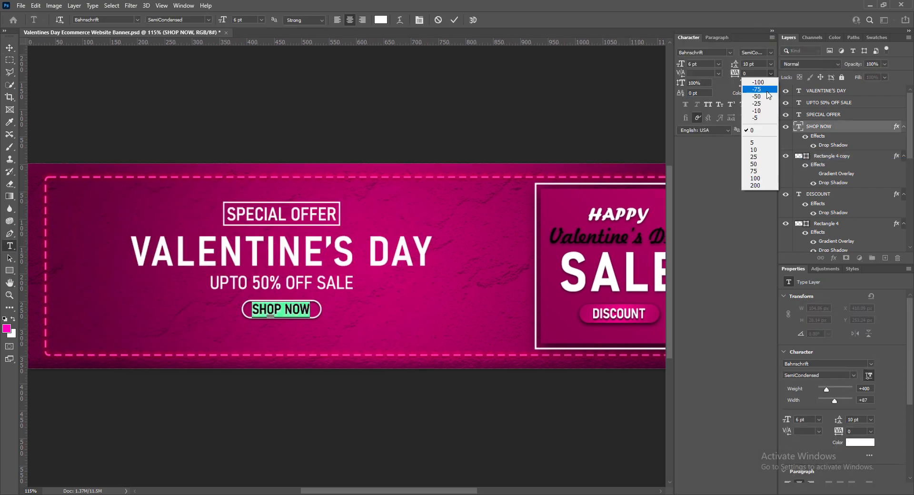
left_click(772, 31)
left_click(441, 145)
left_click(309, 314, "shift")
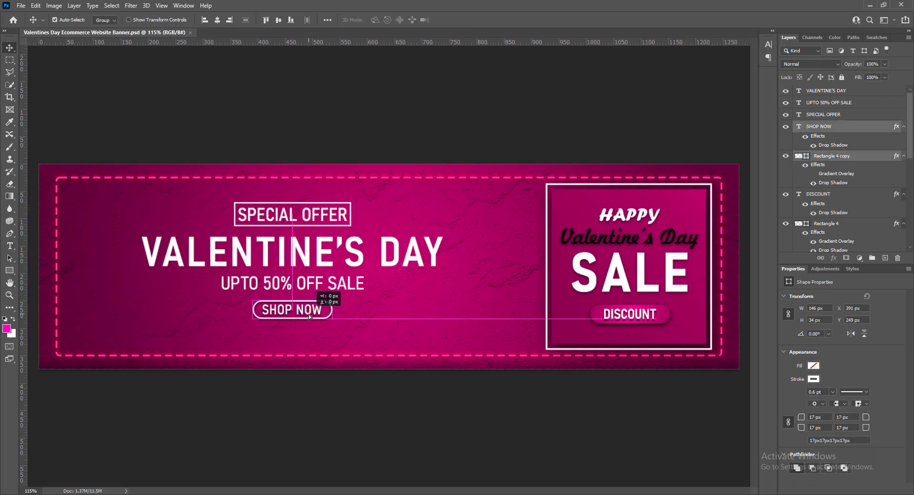
Step: Add drop shadows to "VALENTINE'S DAY" and "UPTO 50% OFF SALE", with a 2 px distance on the latter
left_click(305, 261)
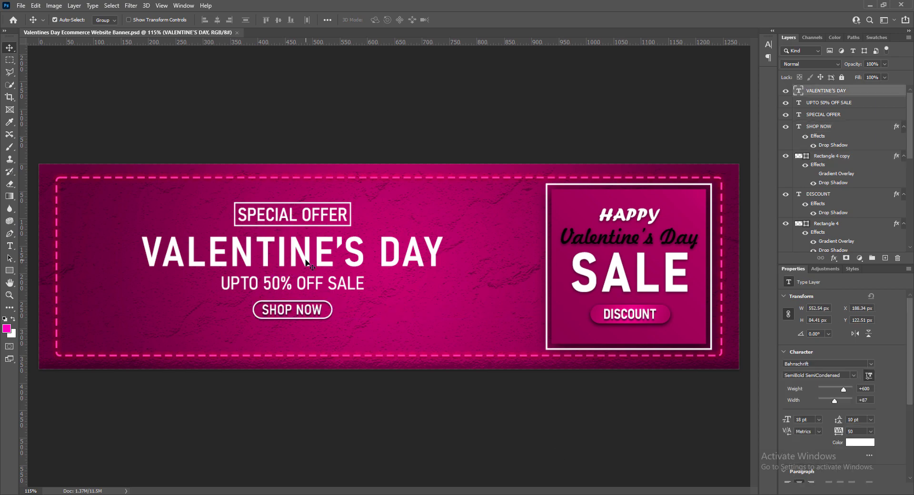
right_click(800, 91)
left_click(816, 95)
left_click_drag(444, 197, 708, 121)
left_click(443, 299)
left_click(645, 196)
key("Return")
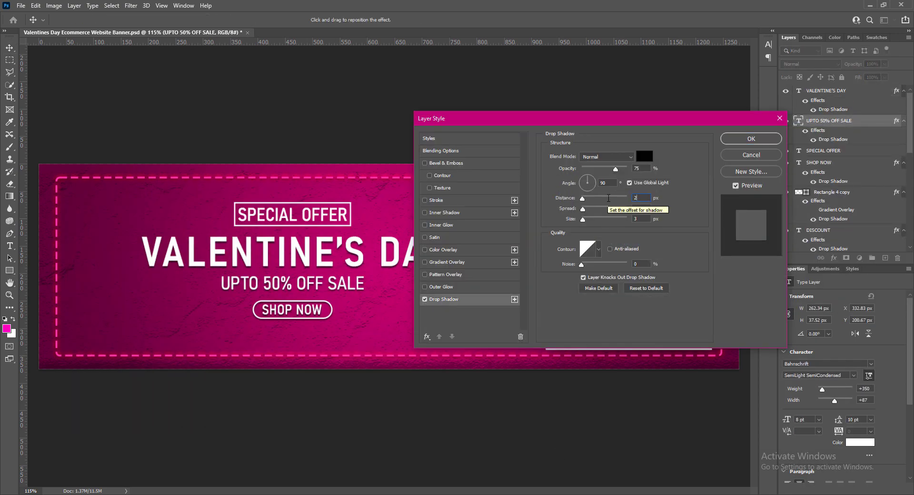
key("Return")
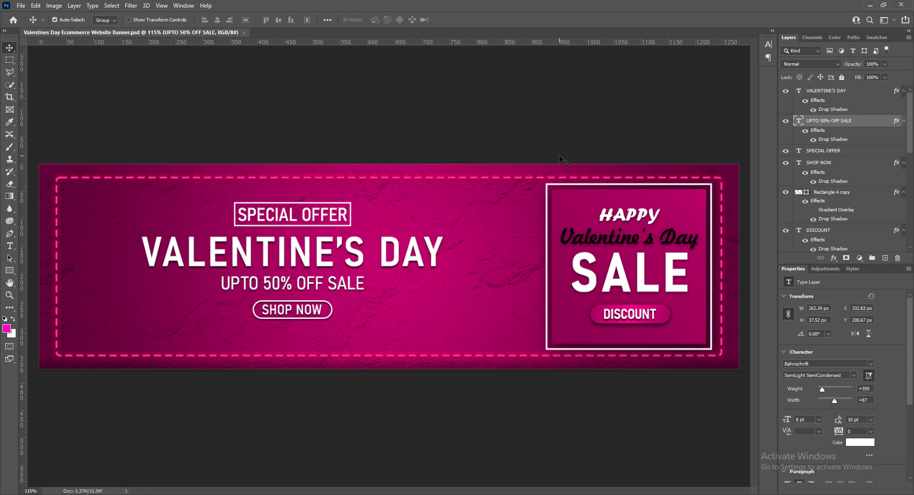
Step: Move the whole offer text block with its frame and button about 13 px right and 11 px down, and save the document
left_click(297, 203)
left_click(300, 214, "shift")
left_click(303, 258, "shift")
left_click(304, 283, "shift")
left_click(303, 309, "shift")
left_click(303, 318, "shift")
mouse_move(306, 261)
left_mouse_down()
mouse_move(376, 269)
mouse_move(314, 273)
left_mouse_up()
key("ctrl+t")
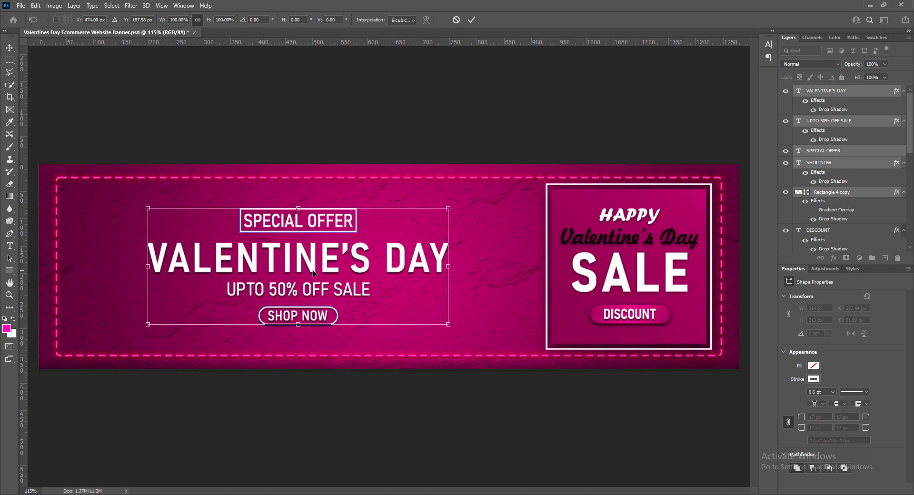
key("Return")
key("ctrl+s")
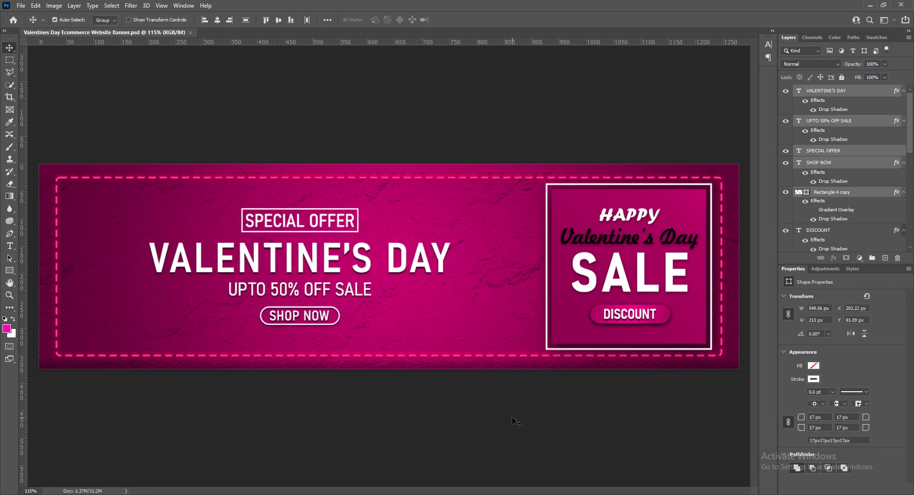
left_click(513, 416)
Step: Move the "SHOP NOW" button outline and its label 6 px down
left_click(317, 318)
left_click(318, 324, "shift")
key("Down")
key("Down")
key("Down")
key("Down")
key("Down")
key("Down")
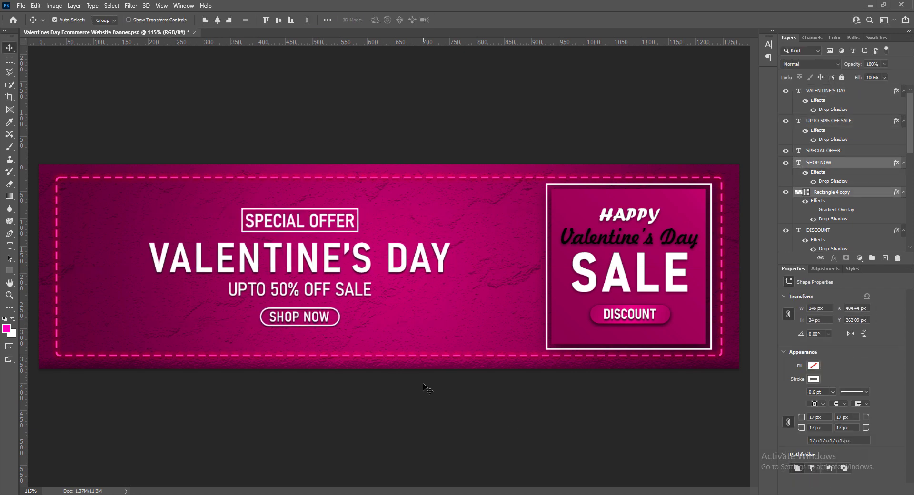
Step: Move "UPTO 50% OFF SALE" 3 px down and the "VALENTINE'S DAY" heading 1 px down
left_click(350, 290)
key("Down")
key("Down")
key("Down")
left_click(381, 259)
key("Down")
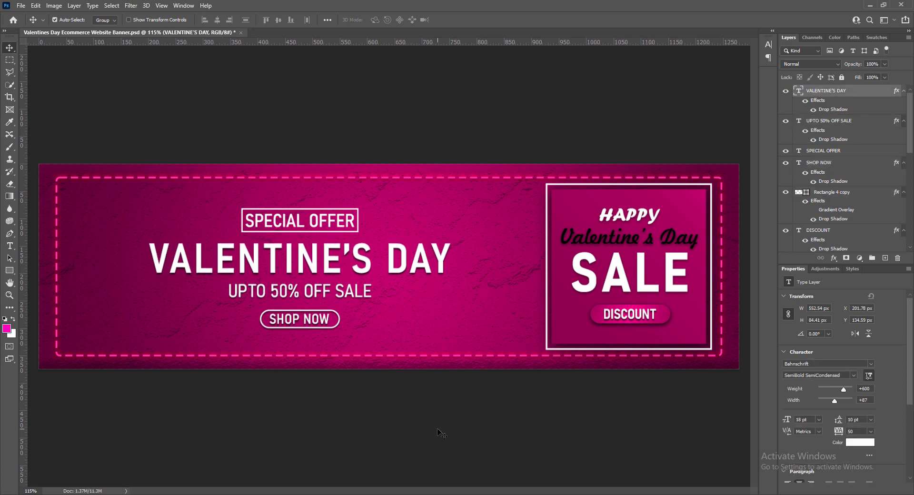
left_click(280, 226)
left_click(295, 210, "shift")
left_click(302, 260, "shift")
left_click(306, 297, "shift")
left_click(314, 319, "shift")
left_click(441, 100)
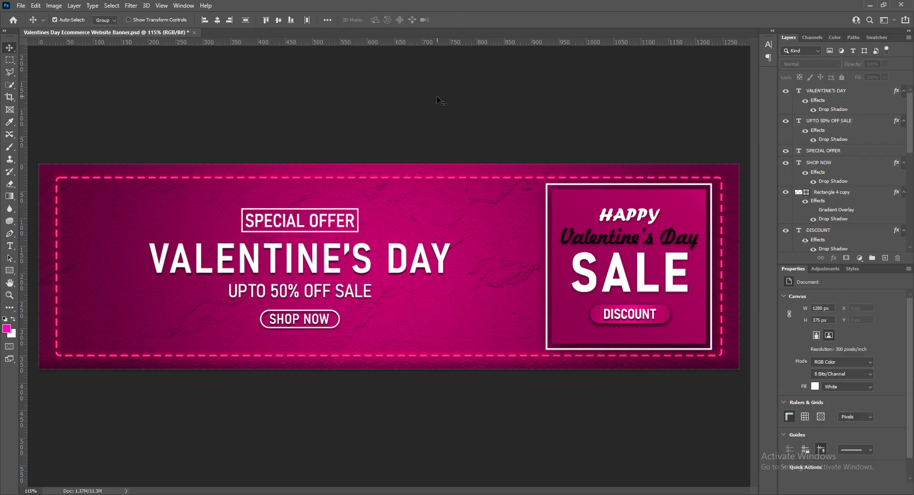
Step: Move the whole offer text block with its frame and button about 3 px right and 3 px up, and save the document
left_click(328, 221)
left_click(326, 232, "shift")
left_click(324, 260, "shift")
left_click(318, 291, "shift")
left_click(316, 322, "shift")
left_click_drag(329, 257, 331, 255)
key("ctrl+s")
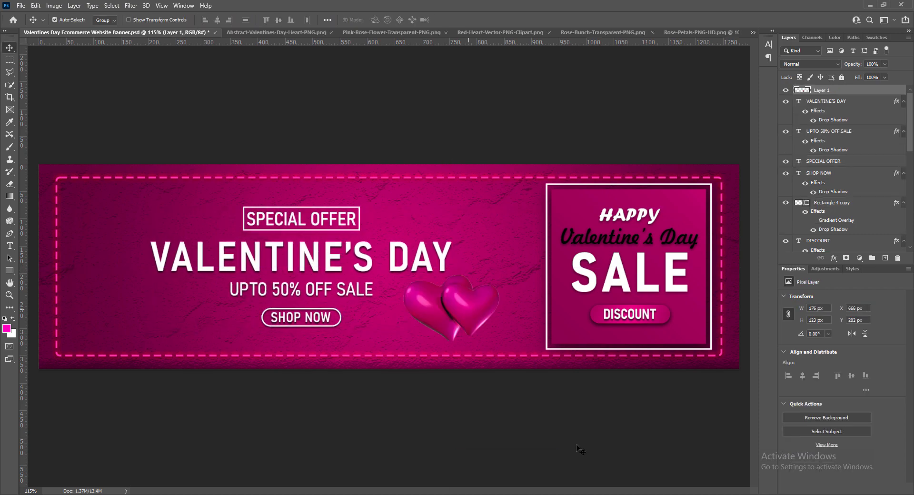
Step: Move the pasted pink hearts about 11 px left and set their brightness to 6
left_click_drag(464, 313, 457, 313)
left_click(54, 6)
mouse_move(72, 30)
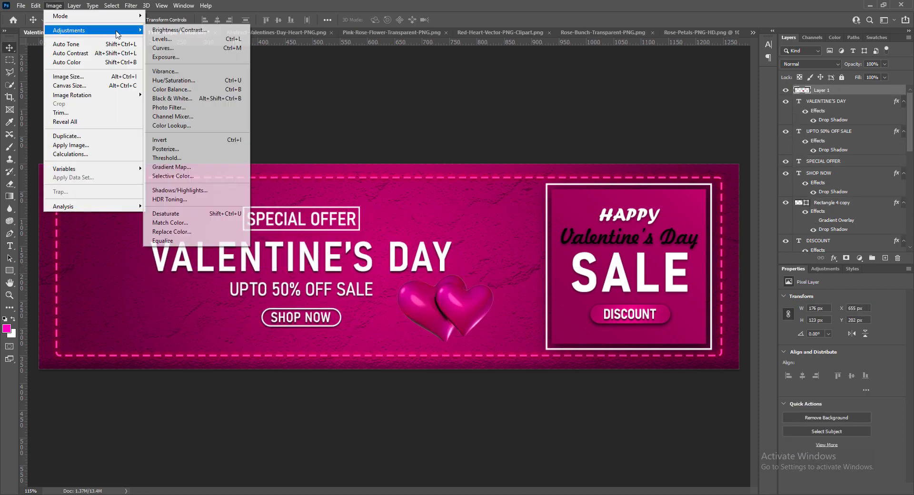
left_click(176, 30)
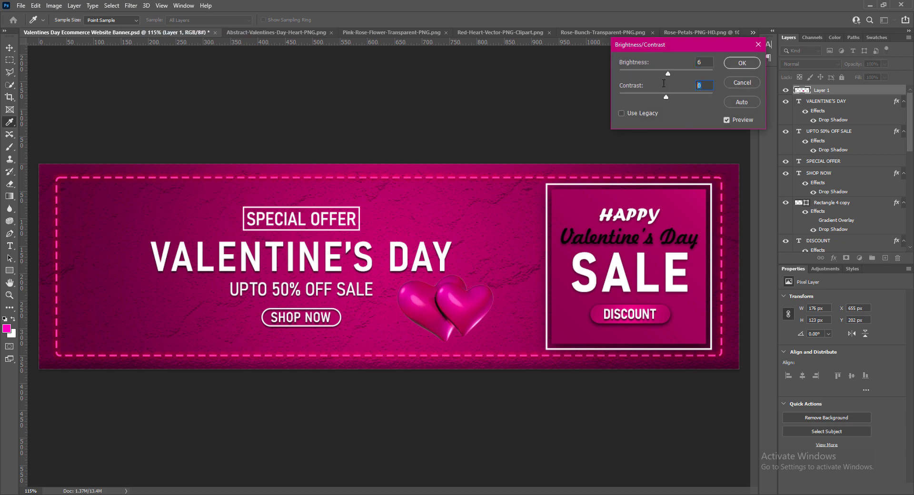
left_click(744, 63)
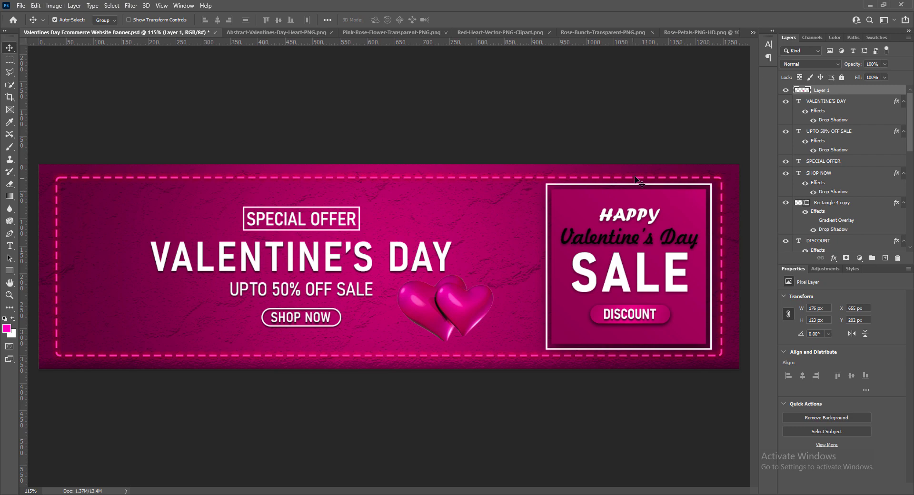
Step: Add an outer glow to the pink hearts and set its color to pink d91d87
right_click(801, 90)
left_click(809, 92)
left_click(562, 251)
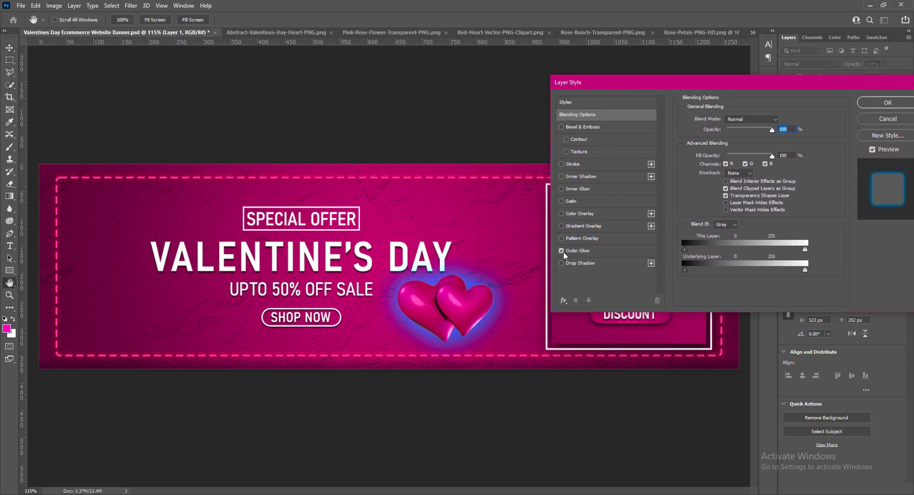
left_click(574, 251)
left_click(707, 153)
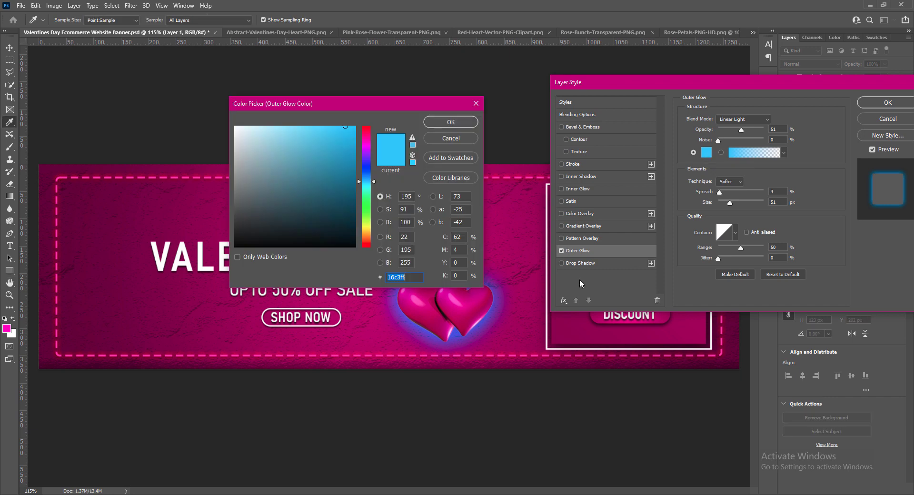
left_click(456, 302)
left_click(456, 303)
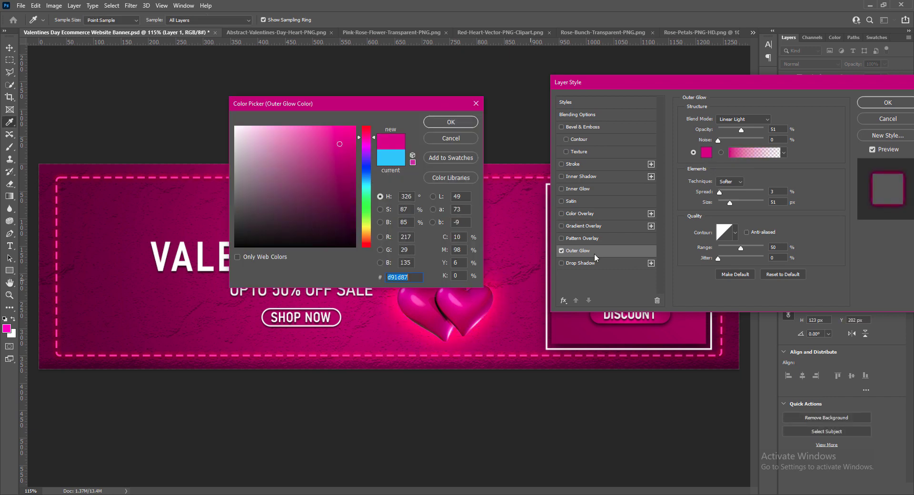
key("Return")
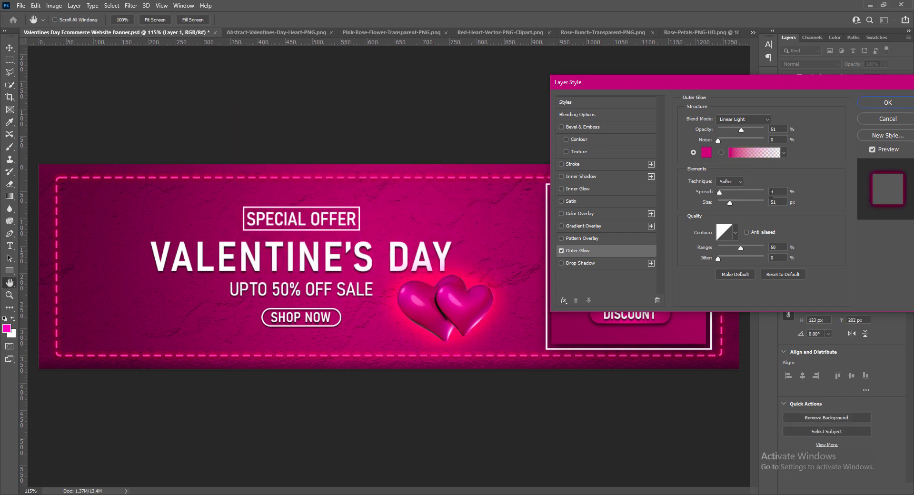
Step: Set the hearts' outer glow to the Vivid Light blend mode with a size of 33 px and apply the style
left_click(743, 119)
left_click(727, 270)
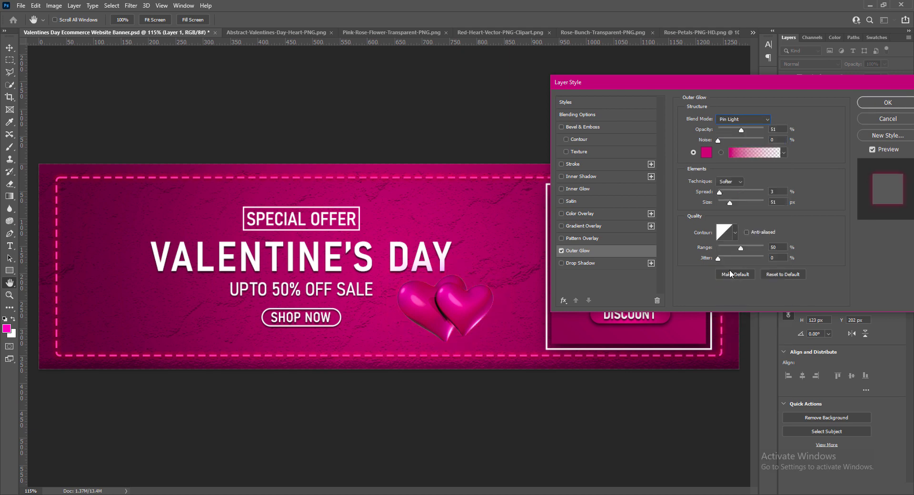
left_click(743, 119)
left_click(727, 278)
left_click(743, 119)
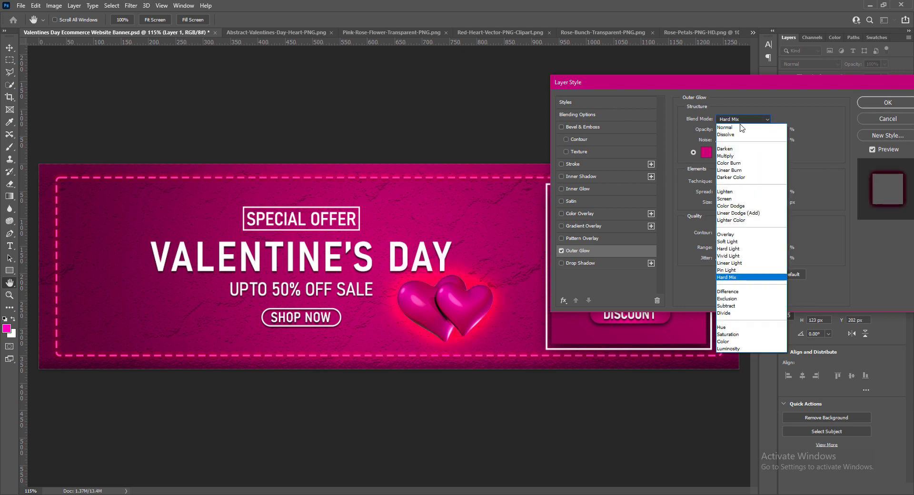
left_click(729, 256)
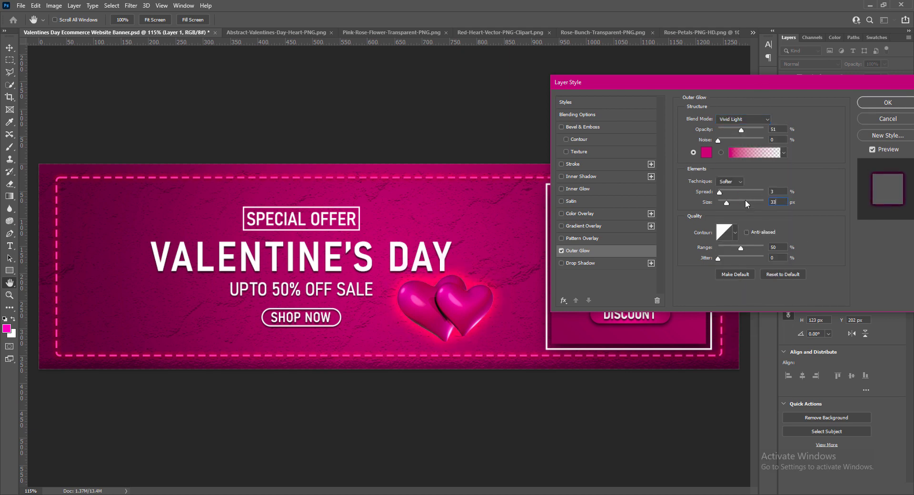
type("21")
left_click(708, 202)
type("33")
left_click(883, 103)
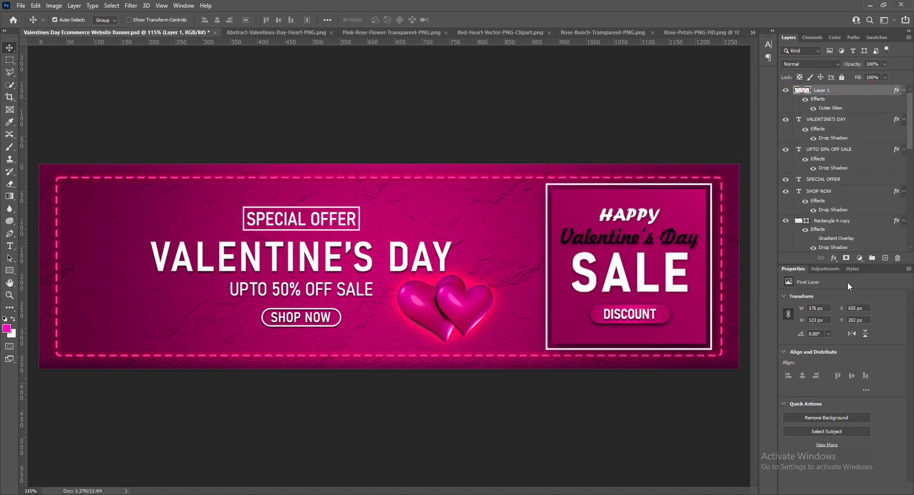
Step: Scale the pink hearts down to about 132 × 92 px and place them over the sale panel's lower-left corner
key("ctrl+t")
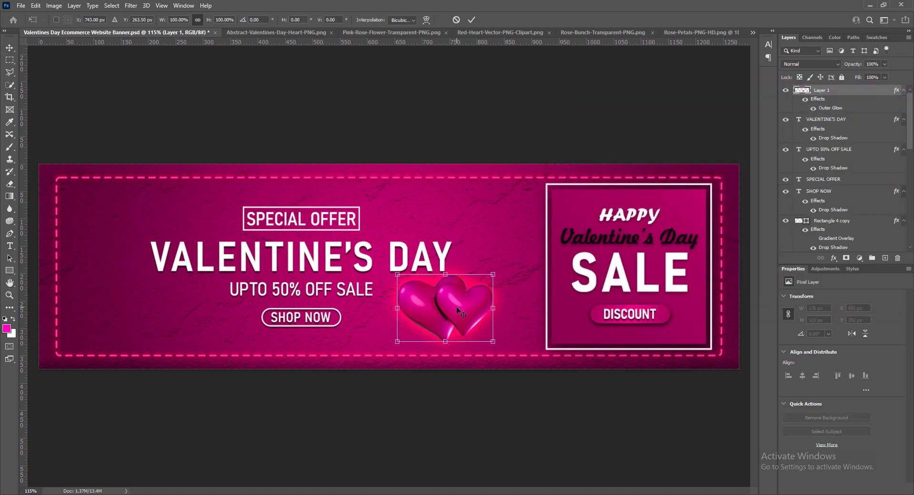
left_click_drag(397, 274, 421, 291)
key("Return")
left_click_drag(470, 315, 563, 328)
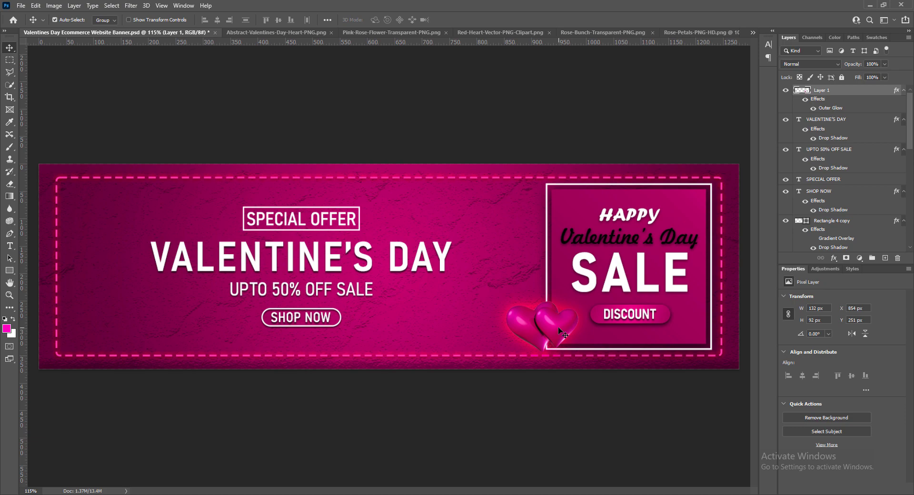
Step: Bring the sale panel's white square frame in front of all other layers
left_click(561, 279)
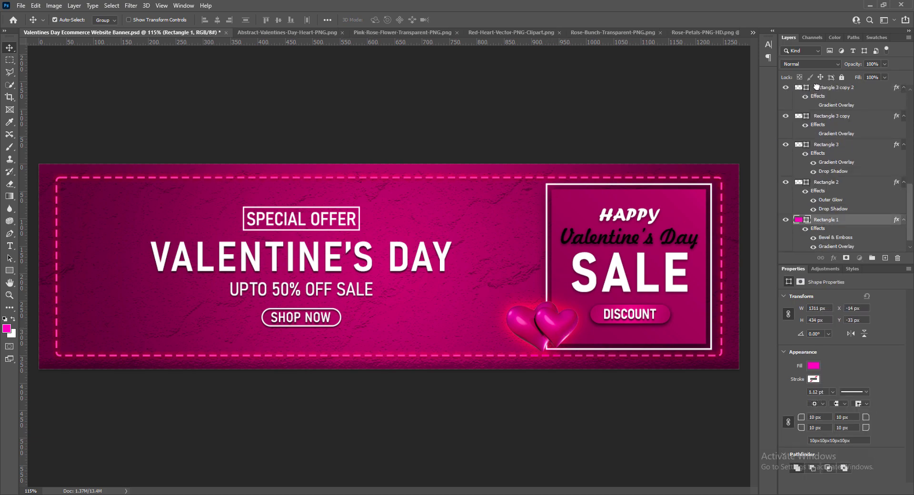
mouse_move(817, 88)
left_mouse_down()
mouse_move(821, 98)
mouse_move(835, 94)
mouse_move(829, 89)
left_mouse_up()
key("ctrl+z")
left_click(551, 186)
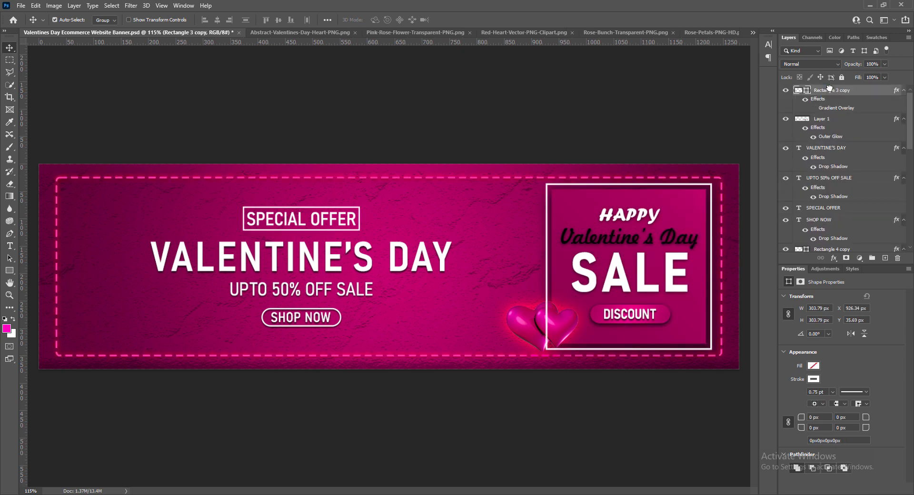
Step: Duplicate the pink hearts above the original, outside the sale panel, and flip the copy horizontally
left_click(521, 327)
key("ctrl+t")
left_click_drag(583, 355, 515, 229)
key("Return")
key("ctrl+t")
right_click(517, 230)
left_click(543, 403)
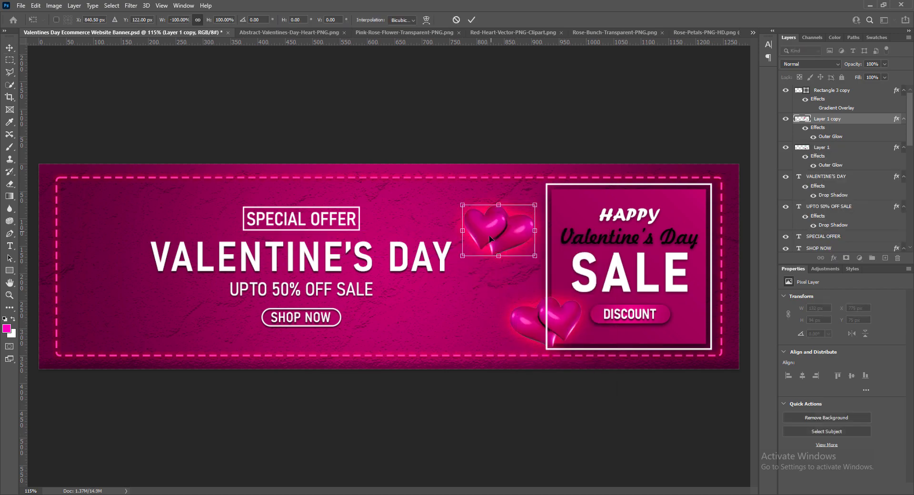
Step: Scale the copied hearts to about 109 × 77 px, place them on the sale panel's upper-right corner, and save the document
left_click_drag(463, 205, 476, 213)
key("Return")
left_click_drag(527, 235, 704, 215)
key("Down")
key("Down")
key("Down")
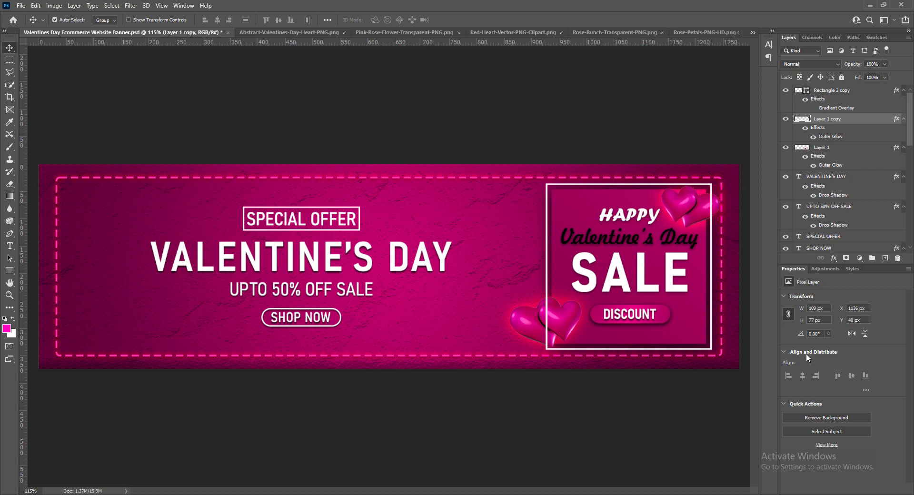
key("ctrl+s")
Step: Paste the red striped heart into the banner and increase its vibrance
key("ctrl+v")
left_click(53, 5)
mouse_move(110, 30)
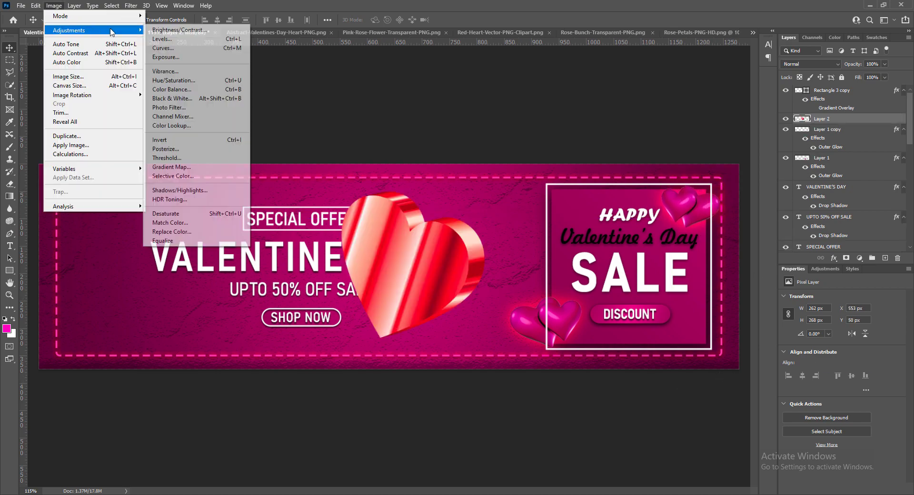
left_click(165, 71)
left_click_drag(678, 103, 720, 103)
left_click(753, 90)
left_click(53, 5)
left_click(179, 29)
key("Escape")
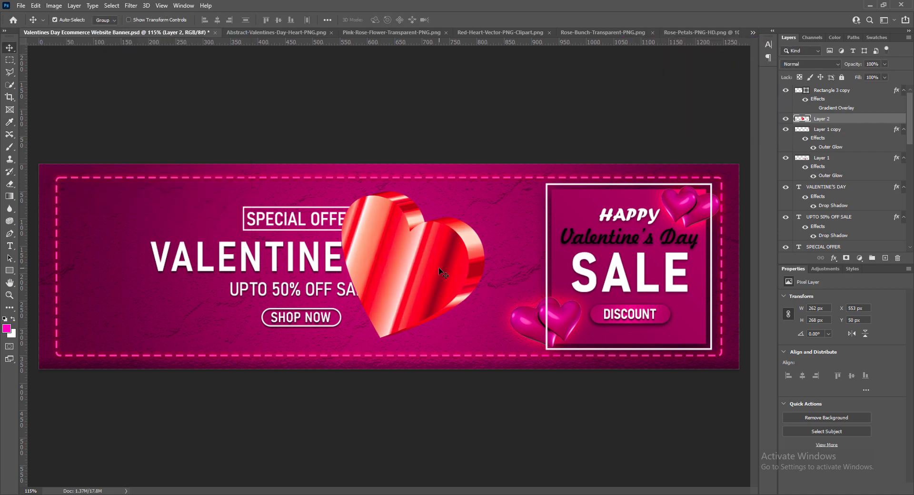
Step: Flip the red heart horizontally, shrink it, and place it over the sale panel's upper-left corner in front of the white frame
key("ctrl+t")
right_click(439, 264)
left_click(486, 439)
left_click_drag(341, 191, 452, 277)
key("Return")
left_click_drag(476, 302, 541, 193)
left_click_drag(820, 120, 821, 89)
left_click_drag(521, 208, 544, 199)
Step: Duplicate the red heart to the sale panel's lower-right corner, scaled to about 60.68% and flipped horizontally
left_click_drag(549, 208, 710, 340)
key("ctrl+t")
left_click_drag(675, 302, 693, 321)
right_click(707, 339)
left_click(730, 325)
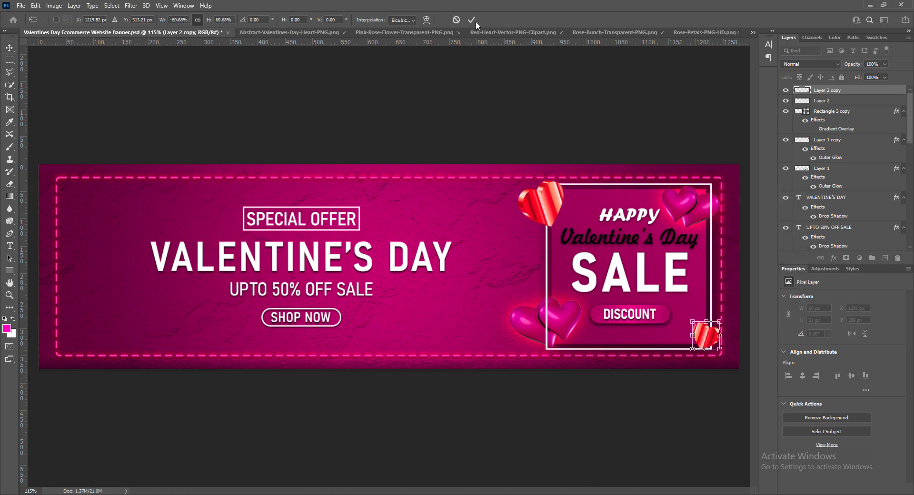
left_click(472, 20)
Step: Nudge the small red heart onto the frame's lower-right corner at about X 1194 px, Y 290 px
key("Down")
key("Down")
key("Down")
key("Down")
key("Down")
key("Down")
key("Down")
key("Down")
key("Down")
key("Down")
key("Left")
key("Left")
key("Left")
key("Left")
key("Left")
key("Up")
key("Up")
key("Up")
key("Up")
key("Right")
key("Right")
key("Right")
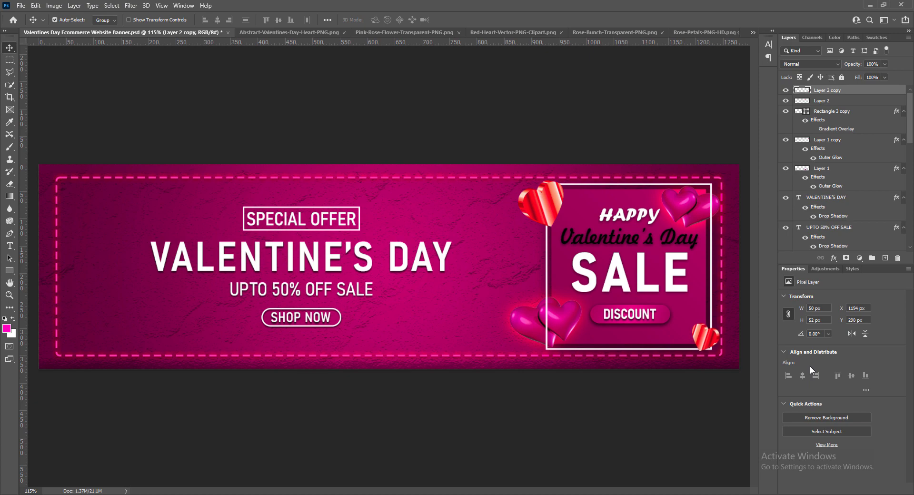
Step: Enlarge the small red heart to about 54 × 57 px at X 1191 px, Y 292 px, and save the document
key("ctrl+t")
left_click_drag(723, 355, 718, 356)
left_click(472, 21)
key("Right")
key("Down")
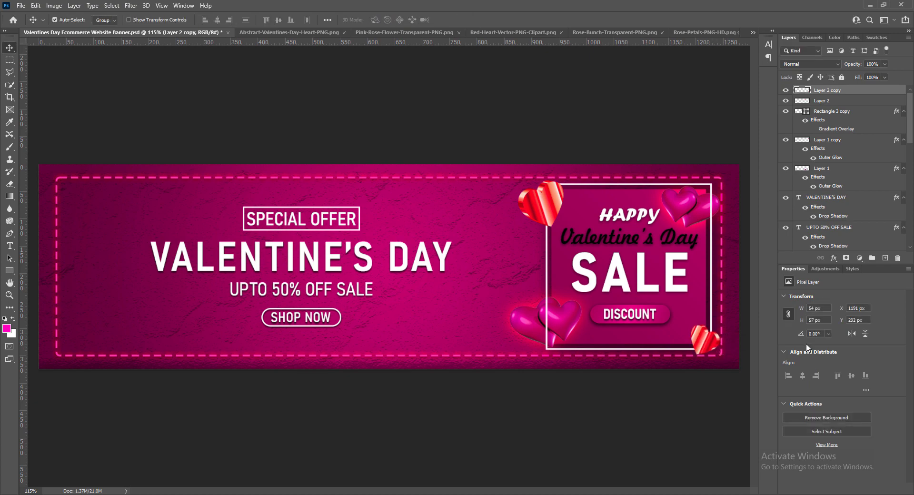
key("ctrl+s")
Step: Move the upper-right pink hearts up to Y 38 px and the lower-left ones to X 857 px, Y 244 px, then save
left_click(683, 205, "ctrl")
key("Up")
key("Up")
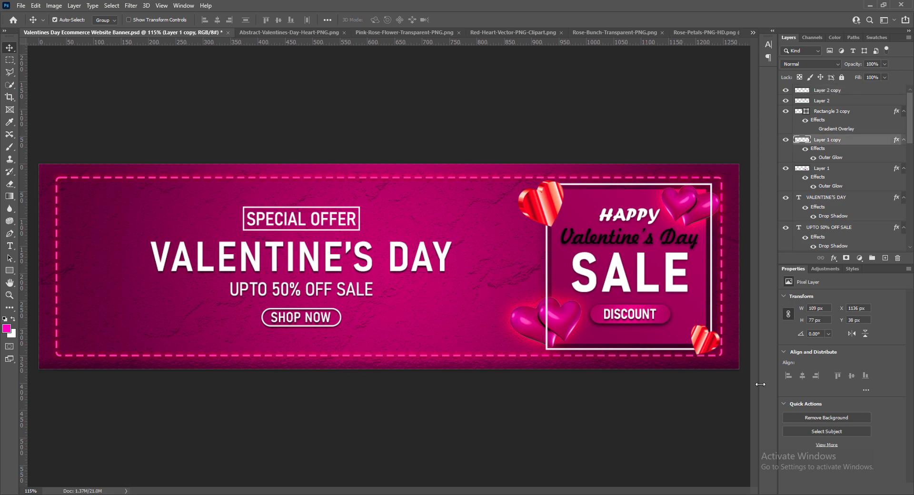
left_click(552, 318, "ctrl")
key("Left")
key("Left")
key("Left")
key("Down")
key("Down")
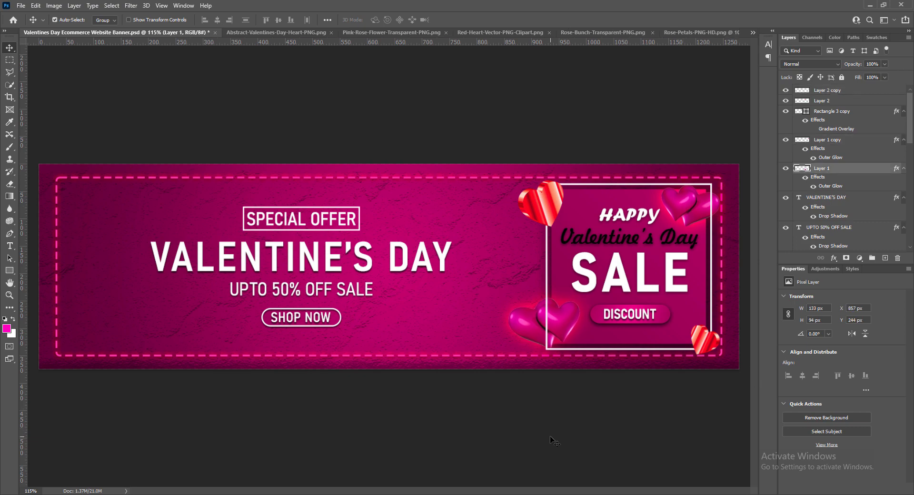
key("ctrl+s")
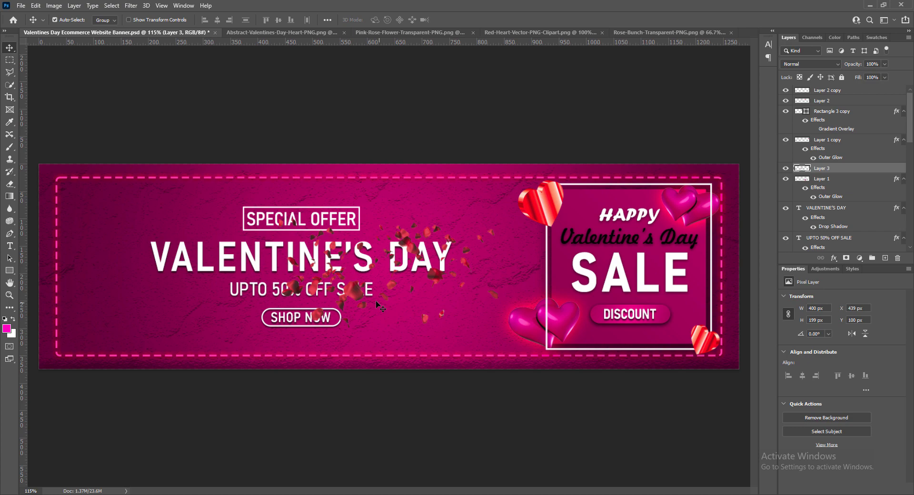
Step: Move the pasted rose petals to about X 476 px, Y 104 px and increase their vibrance
left_click_drag(353, 294, 372, 299)
left_click(54, 6)
mouse_move(76, 30)
left_click(171, 73)
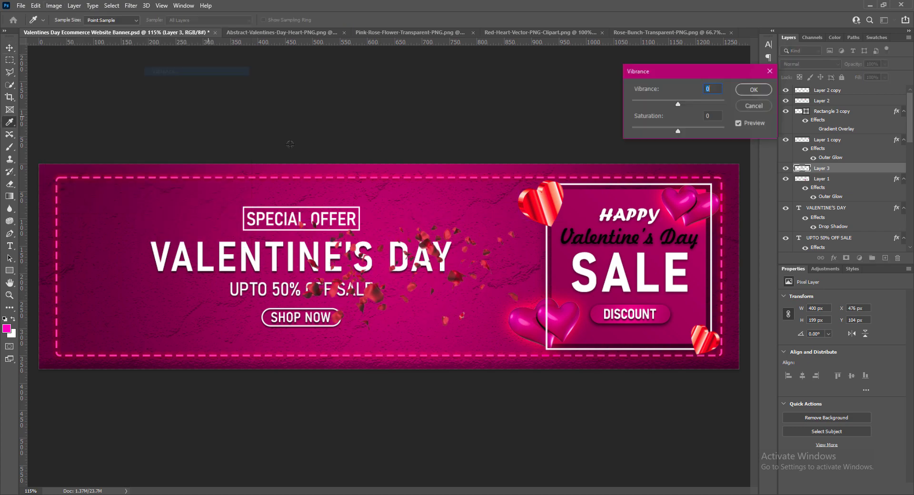
left_click(754, 90)
Step: Set the rose petals' brightness to 12
left_click(54, 6)
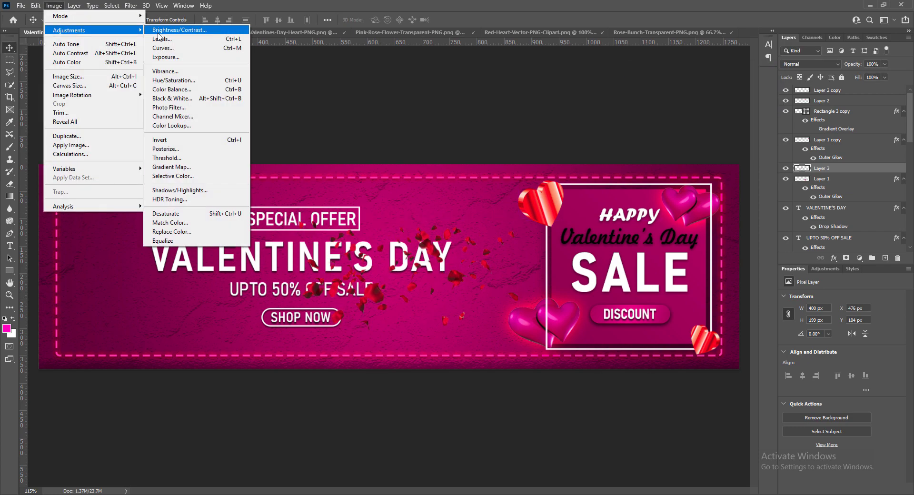
left_click(171, 31)
left_click_drag(666, 73, 671, 76)
double_click(696, 66)
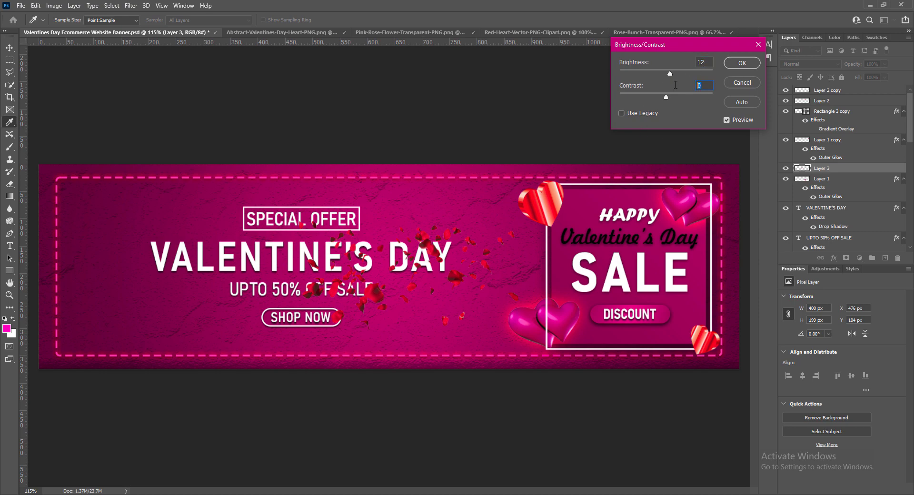
left_click(742, 63)
key("v")
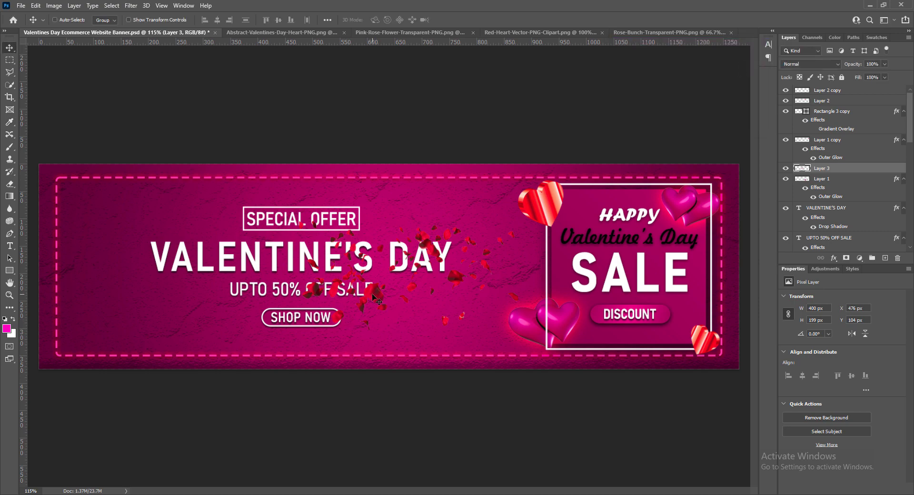
Step: Enlarge the rose petals to about 758 × 377 px so they span the banner's height
key("ctrl+t")
left_click_drag(301, 221, 156, 149)
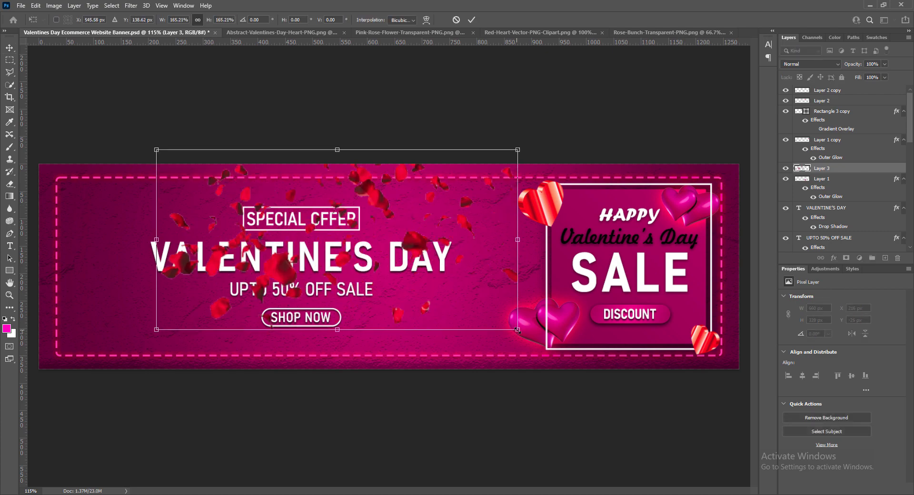
left_click_drag(517, 330, 571, 357)
key("Return")
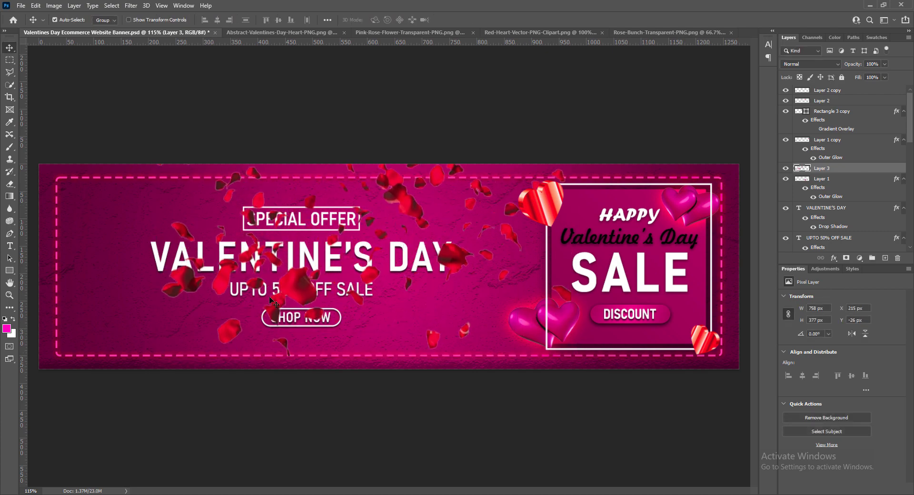
Step: Move the rose petals over the banner's left part and fit them to its height at about 749 × 373 px
left_click_drag(300, 288, 212, 304)
key("ctrl+t")
left_click_drag(488, 152, 466, 164)
left_click_drag(269, 359, 269, 370)
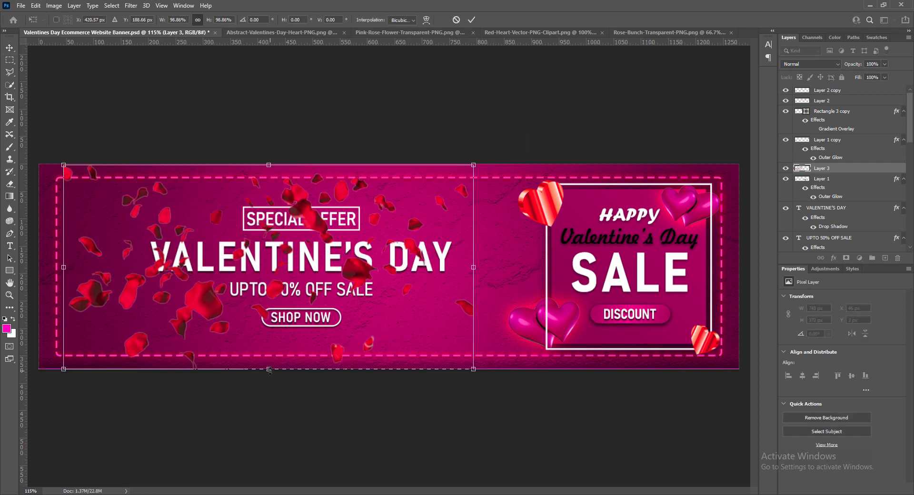
key("Return")
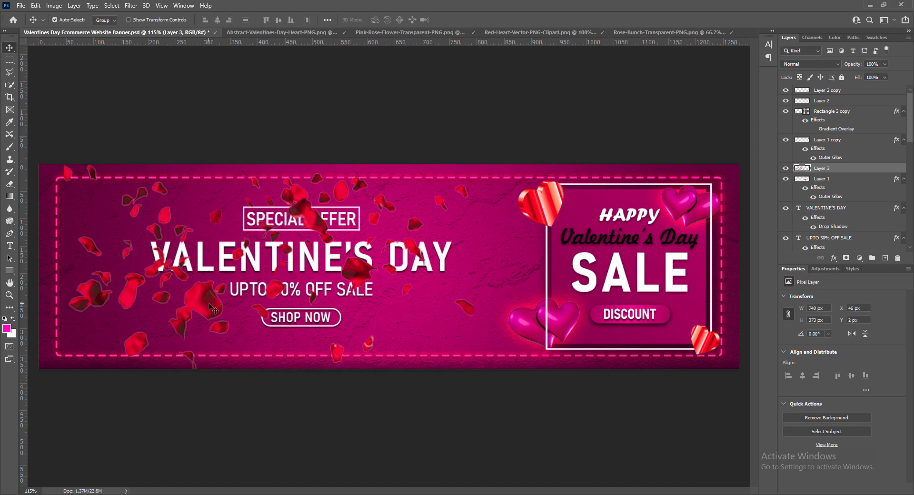
Step: Duplicate the rose petals, flip the copy horizontally and place it over the banner's right part at about X 543 px, Y 2 px
left_click_drag(210, 306, 436, 306)
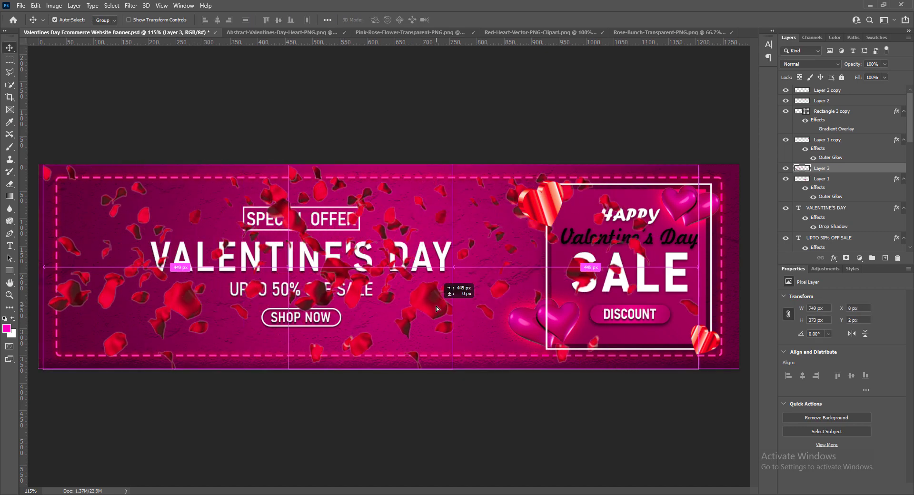
key("ctrl+t")
right_click(436, 307)
left_click(473, 481)
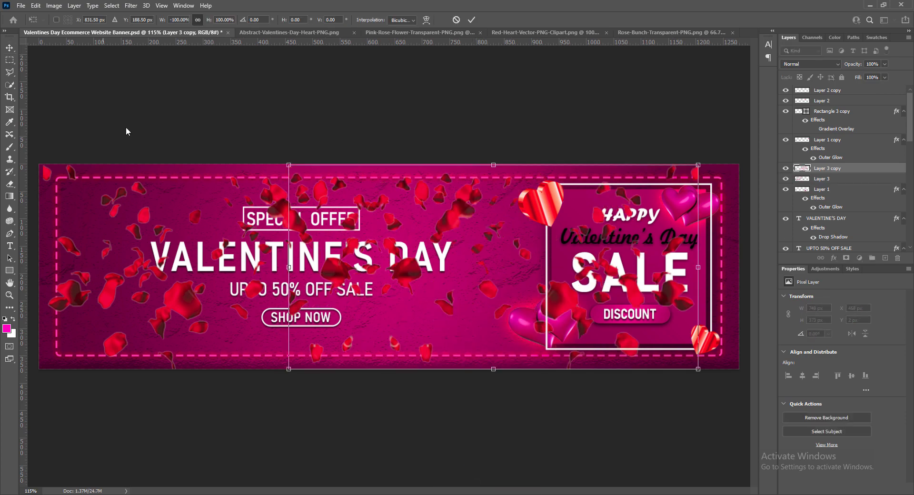
left_click(471, 20)
left_click_drag(454, 221, 499, 221)
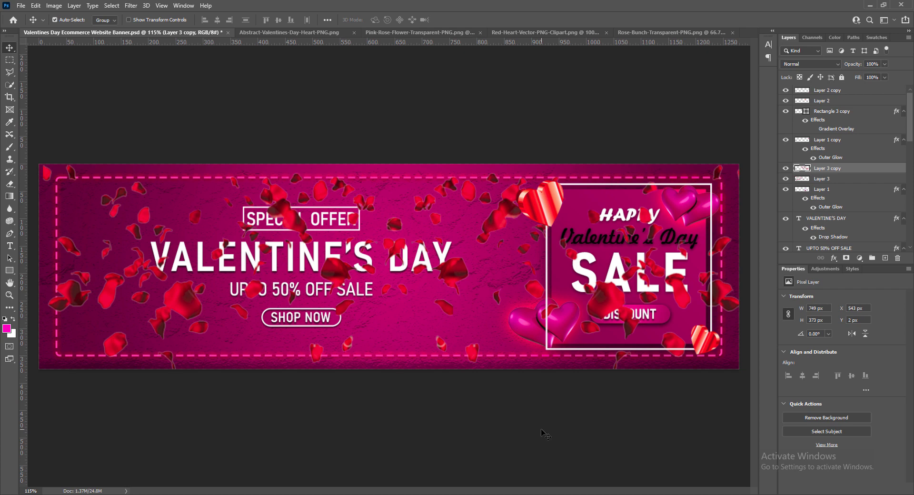
Step: Group the two rose-petal layers and move the group below the SHOP NOW text layer in the stacking order
left_click(187, 303, "shift")
key("ctrl+g")
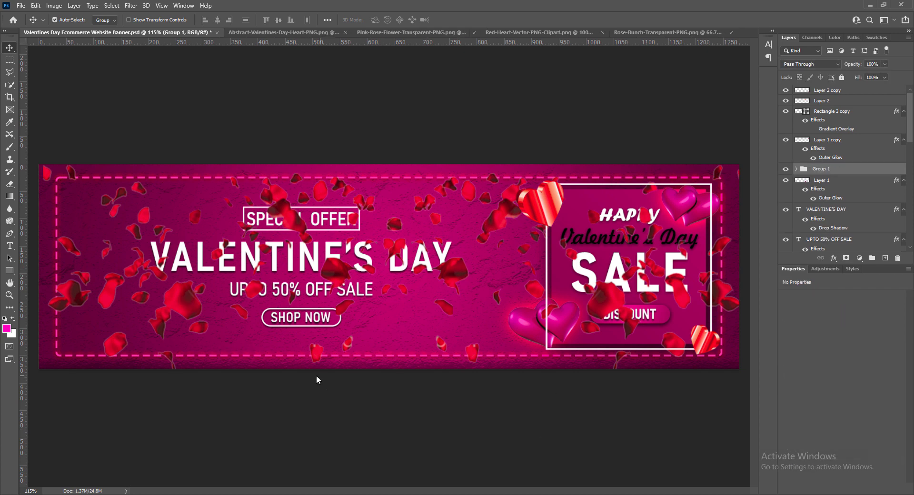
scroll(910, 140, "down", 3)
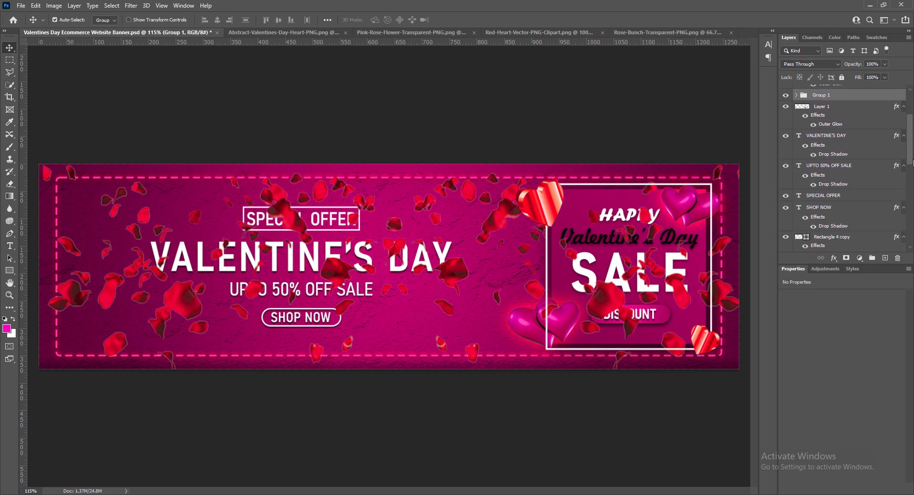
left_click_drag(821, 95, 832, 238)
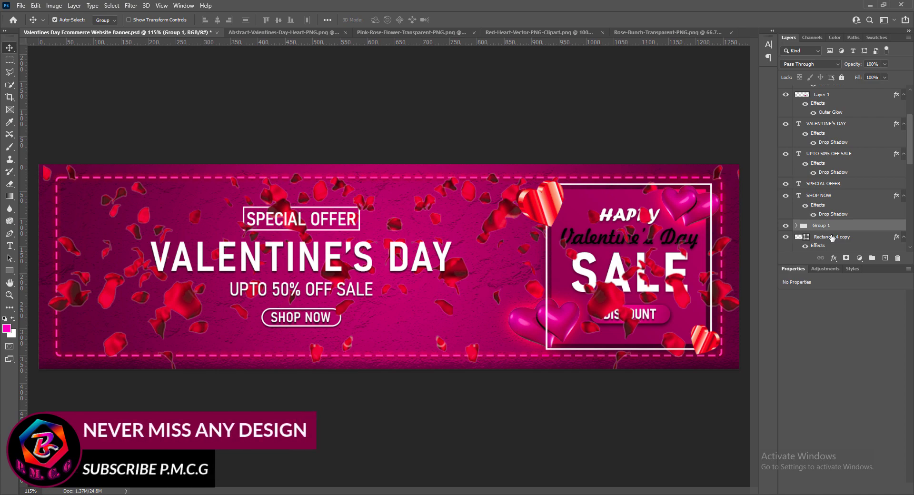
mouse_move(826, 226)
left_mouse_down()
mouse_move(820, 151)
mouse_move(823, 230)
left_mouse_up()
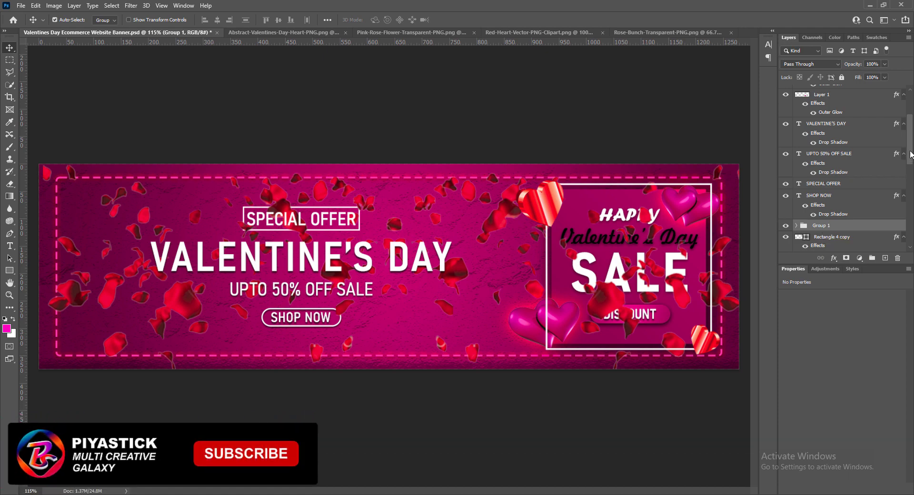
Step: Move the petal group beneath the DISCOUNT and HAPPY Valentine's Day SALE text layers, and save the file
left_click_drag(910, 154, 908, 184)
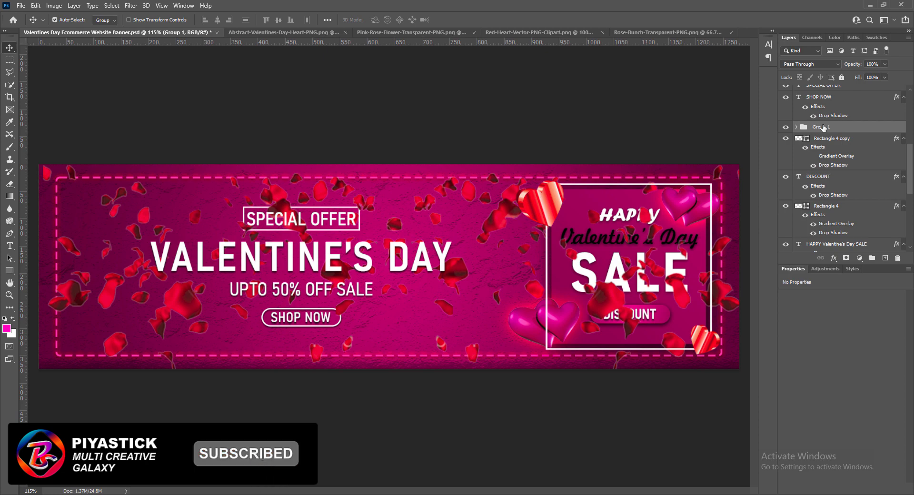
left_click_drag(824, 128, 828, 201)
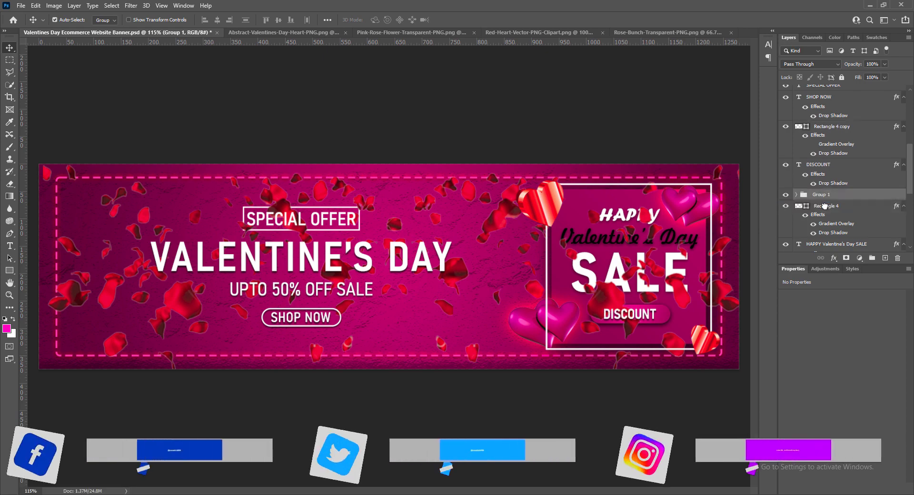
left_click_drag(912, 175, 912, 205)
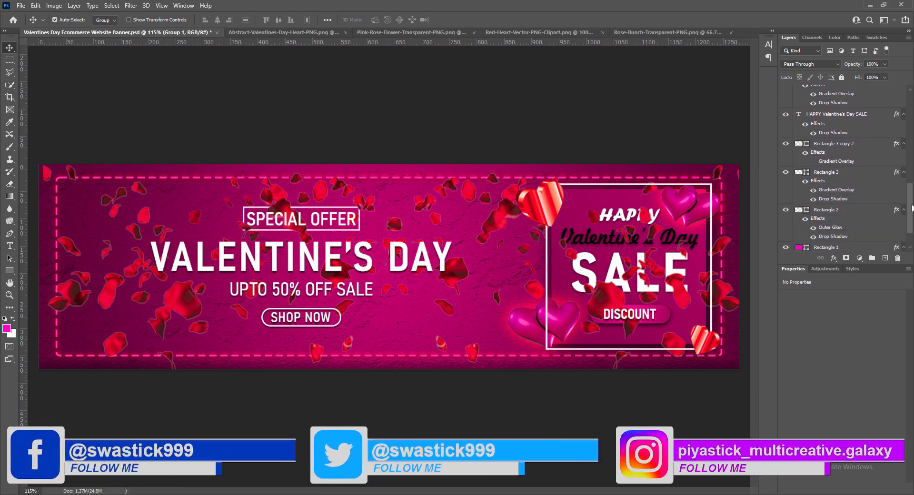
left_click_drag(822, 101, 820, 165)
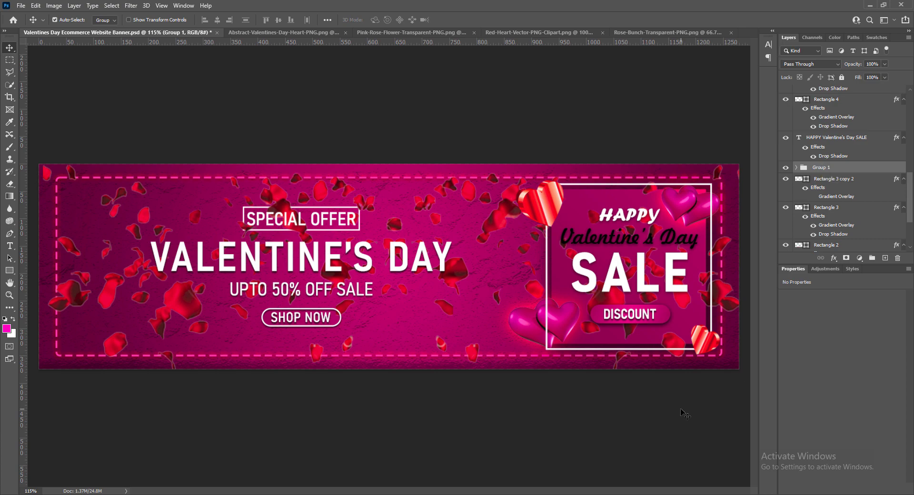
key("ctrl+s")
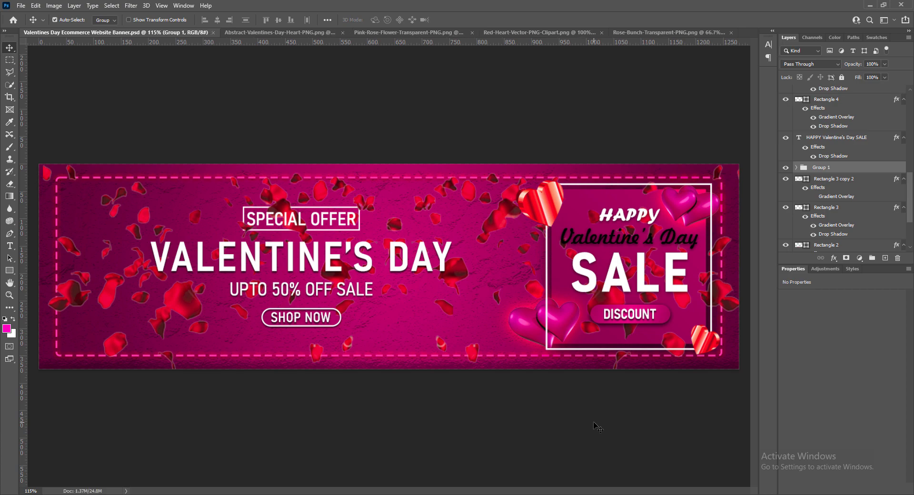
Step: Set the petal group's opacity to 90% and save the banner
left_click(885, 64)
left_click_drag(887, 75, 863, 76)
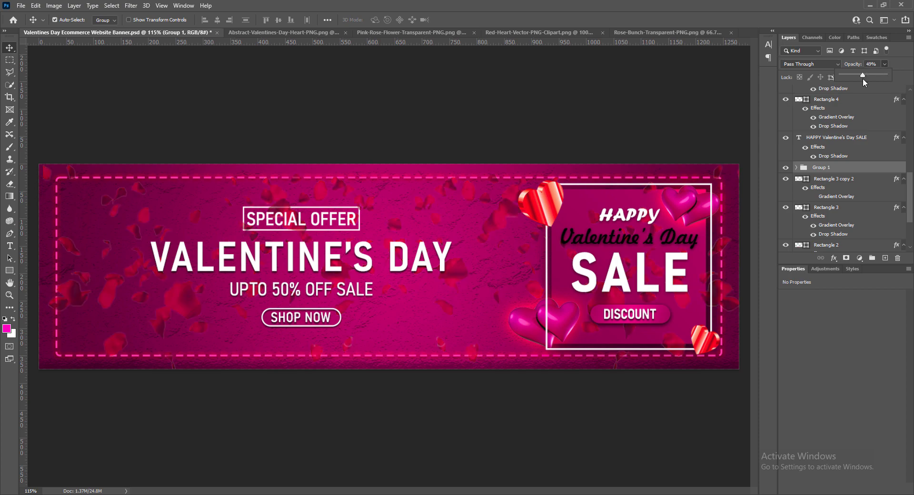
left_click(850, 65)
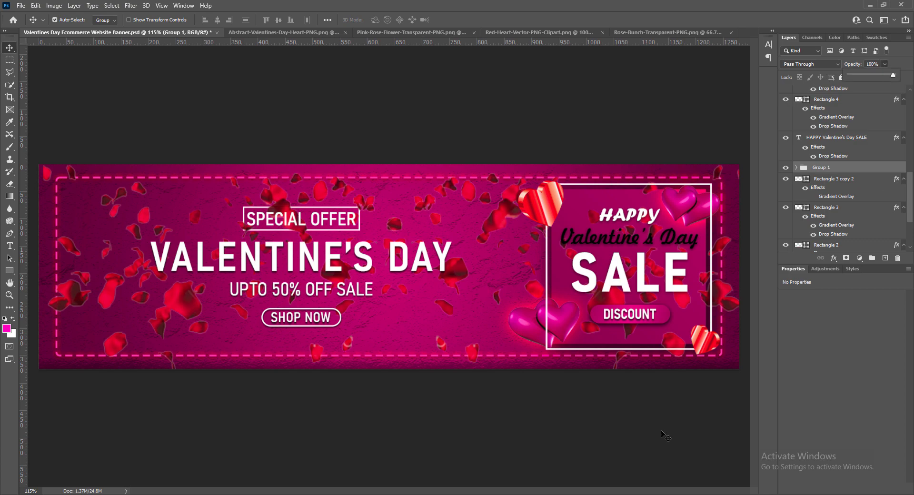
key("ctrl+s")
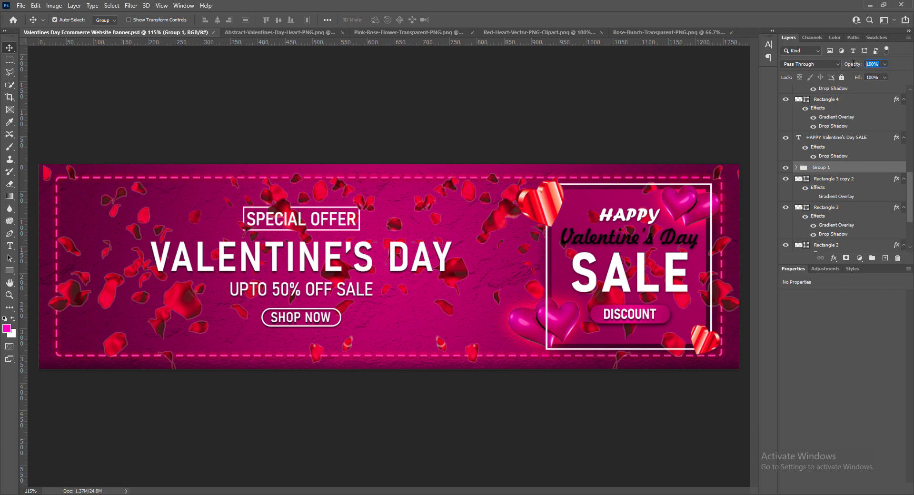
type("90")
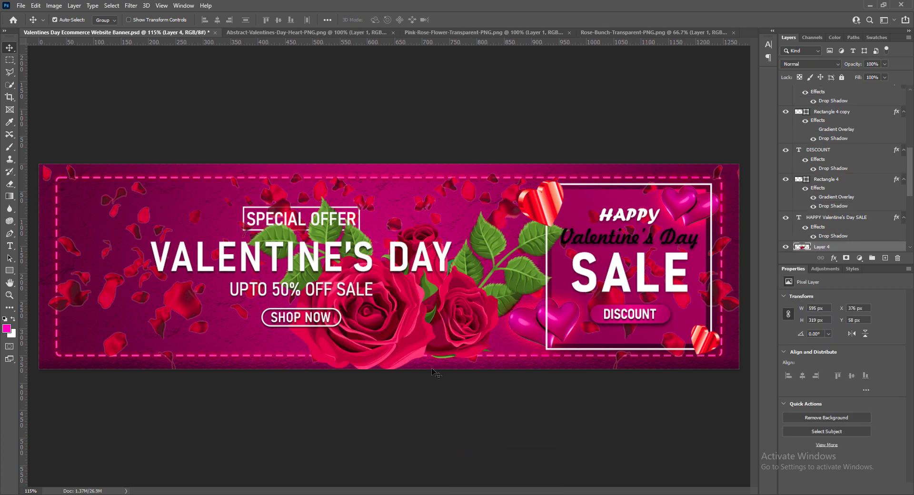
Step: Move the pasted pink roses into the banner's upper-left corner and shrink them to about 436 × 273 px
left_click_drag(467, 346, 159, 219)
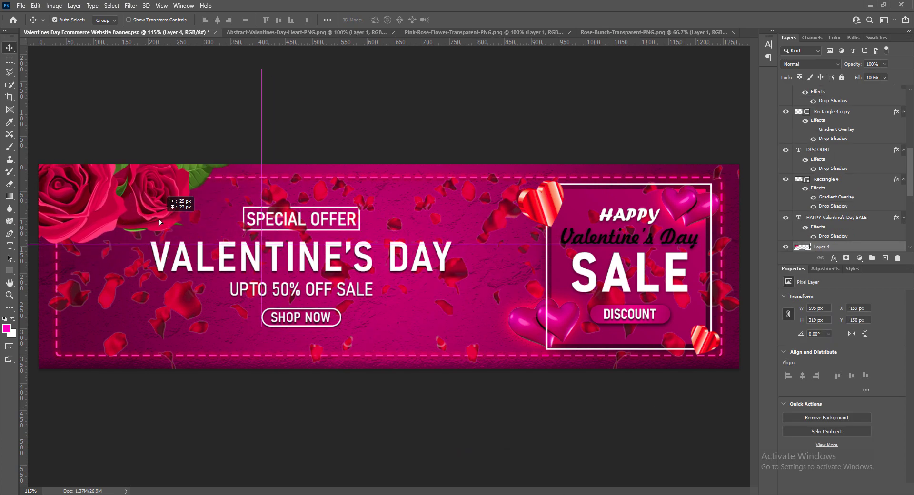
key("ctrl+t")
left_click_drag(262, 243, 185, 202)
left_click_drag(63, 188, 116, 246)
left_click_drag(87, 214, 63, 220)
mouse_move(124, 200)
left_mouse_down()
mouse_move(147, 217)
mouse_move(139, 195)
left_mouse_up()
key("Return")
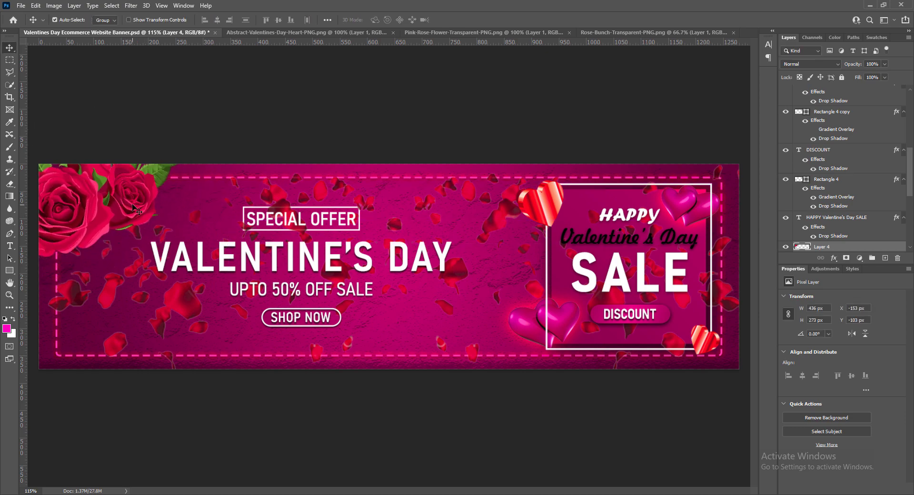
Step: Adjust the corner roses' colour and raise their brightness slightly
left_click(54, 6)
left_click(169, 71)
left_click(758, 93)
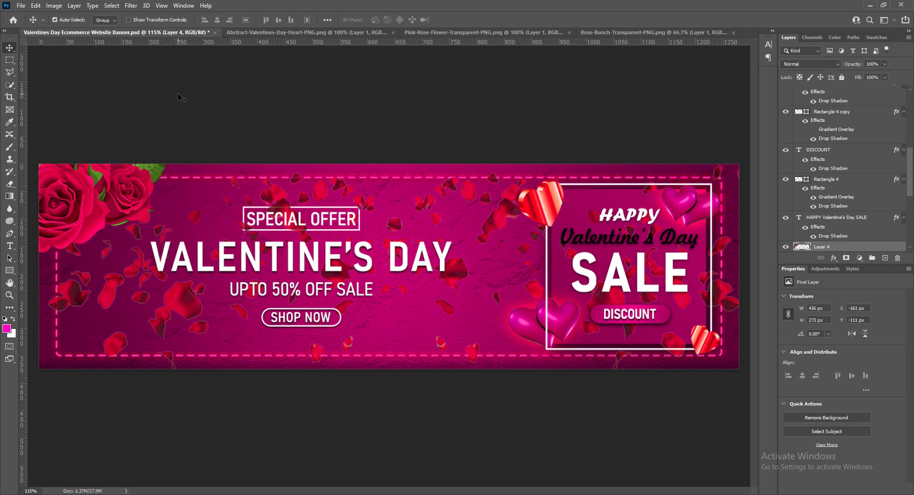
left_click(53, 6)
mouse_move(71, 27)
left_click(164, 28)
left_click_drag(666, 72, 668, 76)
key("Return")
Step: Shrink the corner roses to about 411 × 257 px and nudge them to about X -154 px, Y -109 px
key("ctrl+t")
mouse_move(189, 251)
left_mouse_down()
mouse_move(169, 239)
mouse_move(175, 243)
left_mouse_up()
key("Return")
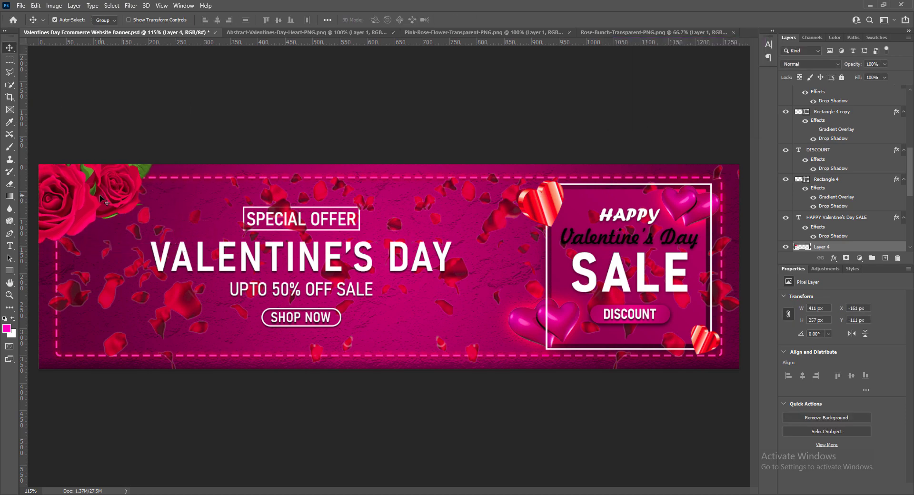
mouse_move(111, 198)
left_mouse_down()
mouse_move(122, 204)
mouse_move(113, 197)
left_mouse_up()
key("Left")
key("Left")
key("Left")
key("Left")
key("Up")
key("Up")
key("Up")
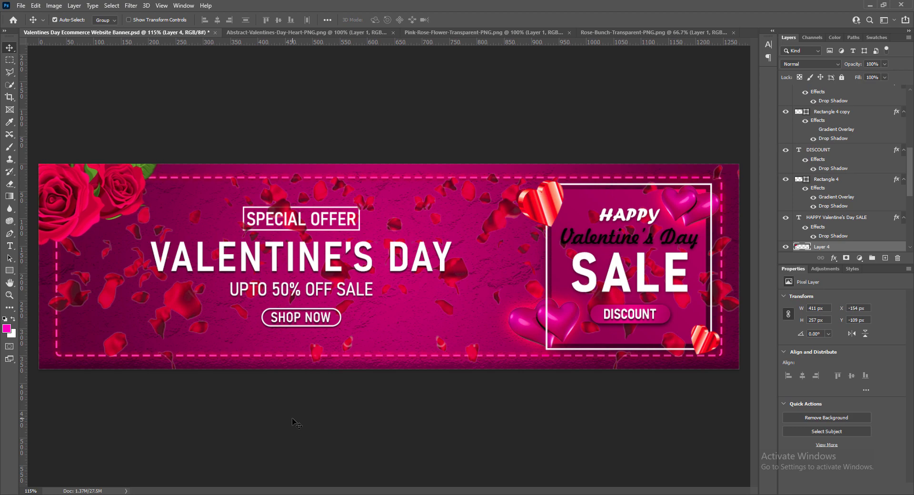
Step: Duplicate the corner roses to the banner's lower middle and flip the copy vertically
left_click_drag(38, 200, 450, 346)
key("ctrl+t")
right_click(449, 347)
left_click(466, 296)
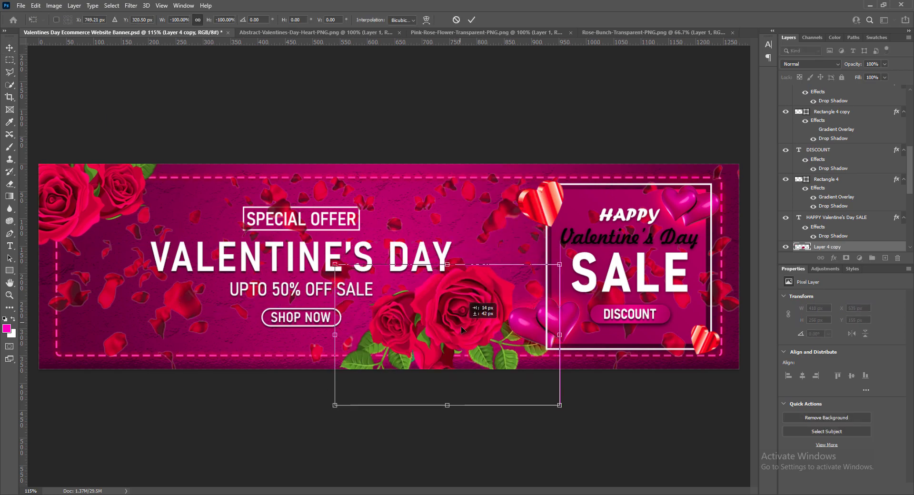
key("ctrl+z")
Step: Shrink the rose copy and place it on the banner's lower edge at about X 557 px, Y 256 px
left_click_drag(316, 295, 360, 324)
left_click_drag(450, 361, 446, 344)
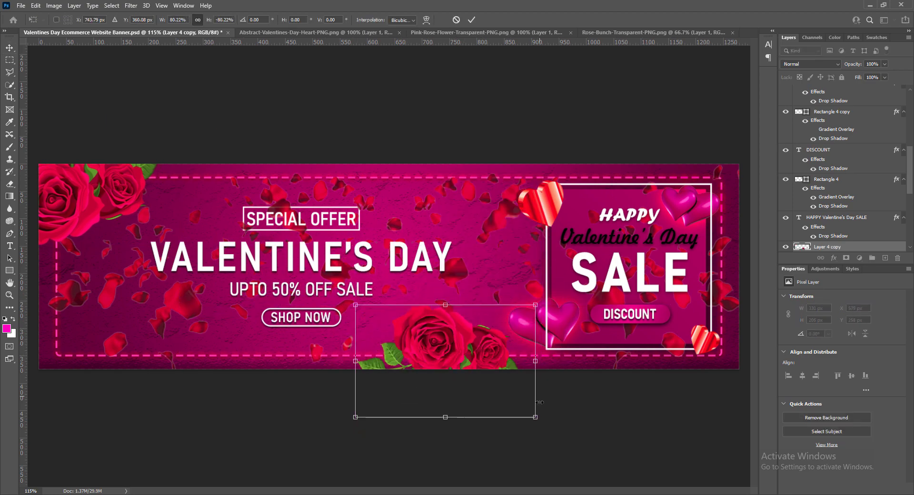
left_click_drag(540, 421, 551, 395)
left_click_drag(447, 349, 423, 348)
key("Return")
Step: Erase the leaves around the lower rose copy with a smaller eraser brush, shifting the roses up 10 px to reach the remaining ones
key("e")
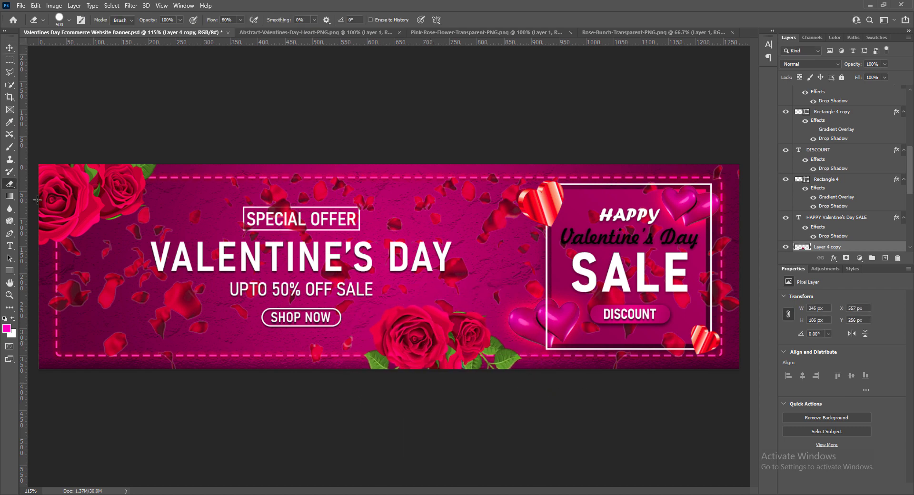
left_click(535, 360)
key("bracketleft")
key("ctrl+z")
left_click(536, 360)
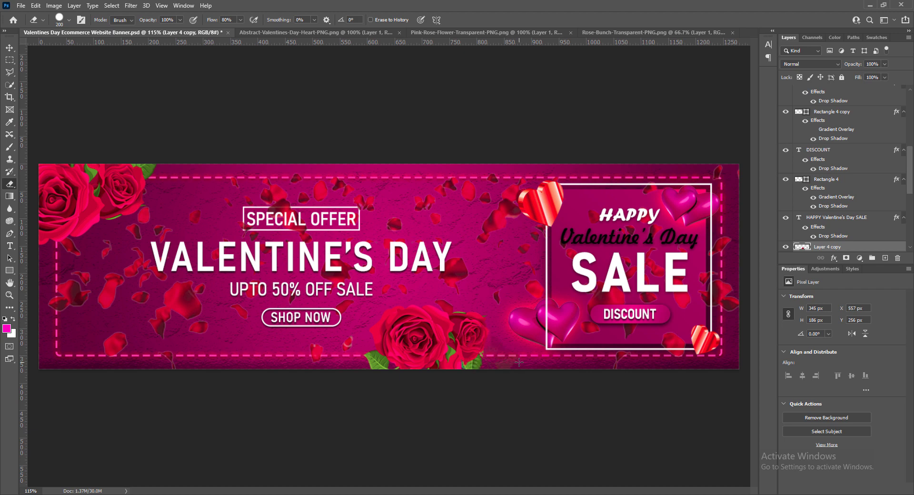
left_click(354, 360)
key("ctrl+z")
left_click(352, 367)
left_click(491, 378)
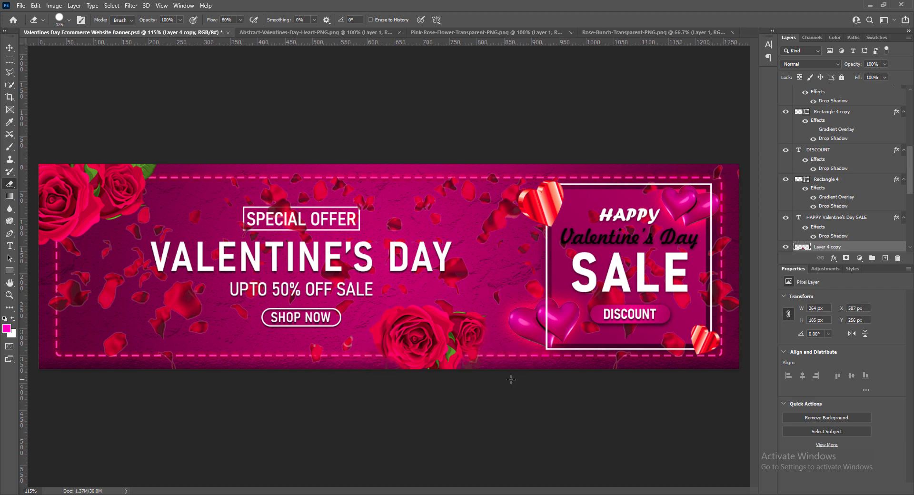
key("ctrl+shift+Up")
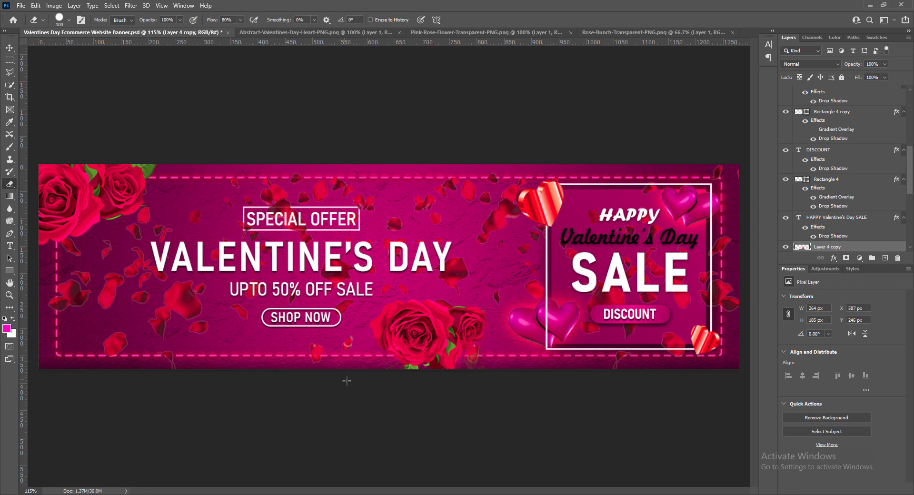
left_click_drag(346, 381, 416, 395)
Step: Send the trimmed roses behind the dashed frame and place them on the banner's lower edge at about X 608 px
key("v")
left_click_drag(436, 332, 445, 346)
scroll(896, 209, "down", 5)
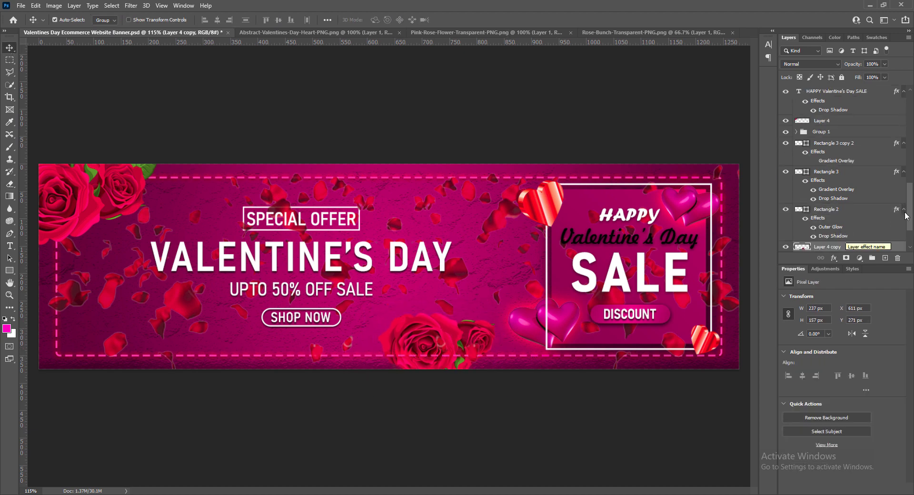
key("Left")
key("Left")
key("Left")
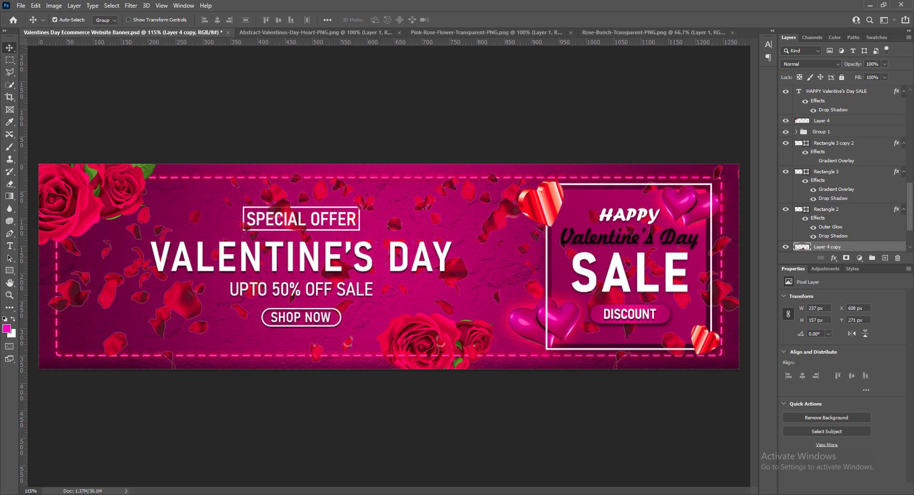
key("Down")
key("Down")
key("Down")
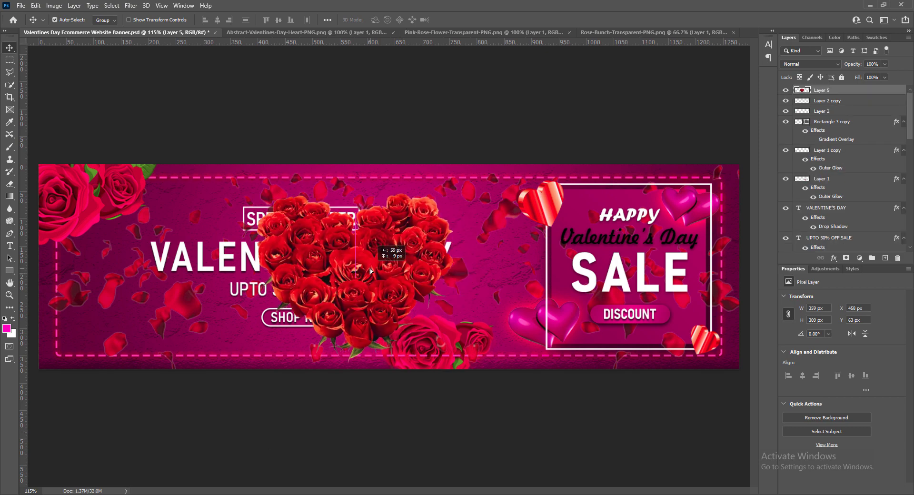
Step: Set the brightness of the heart-shaped rose bouquet to 6
left_click(54, 5)
left_click(176, 30)
left_click_drag(666, 73, 671, 75)
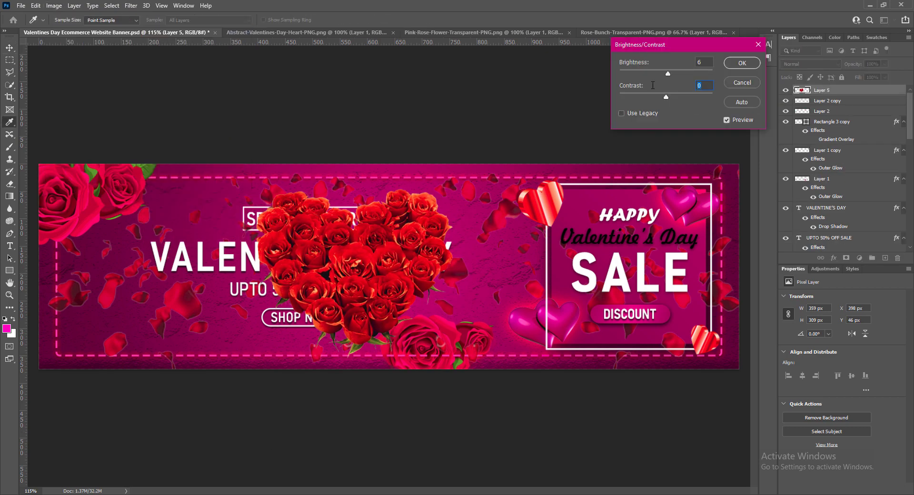
key("Return")
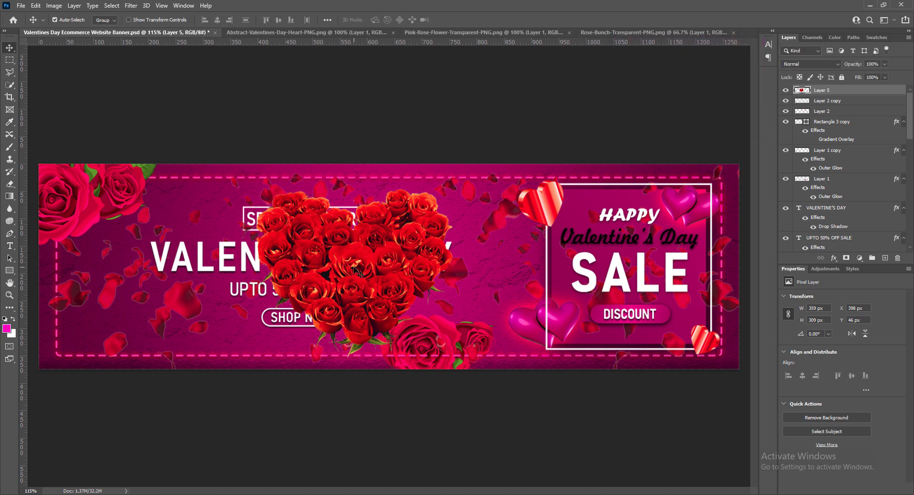
Step: Send the heart-shaped rose bouquet down the stacking order to just above the Rectangle 1 background layer
left_click(684, 236)
scroll(829, 157, "up", 10)
left_click_drag(822, 90, 830, 237)
left_click_drag(829, 224, 829, 232)
scroll(828, 223, "down", 5)
left_click_drag(822, 90, 819, 207)
Step: Scale the heart-shaped rose bouquet down to about 84.5%, at about 303 × 261 px
left_click(389, 226)
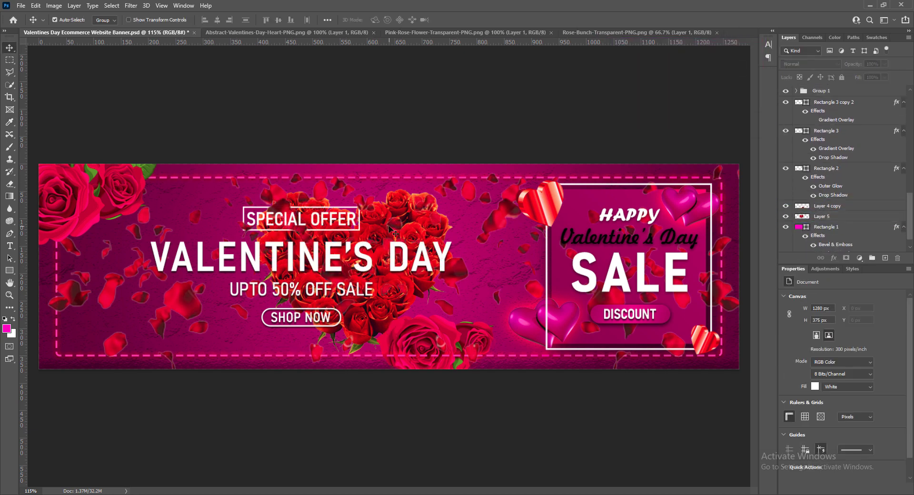
left_click(389, 226)
key("ctrl+t")
left_click(457, 20)
left_click(419, 210)
key("ctrl+t")
left_click_drag(453, 189, 422, 216)
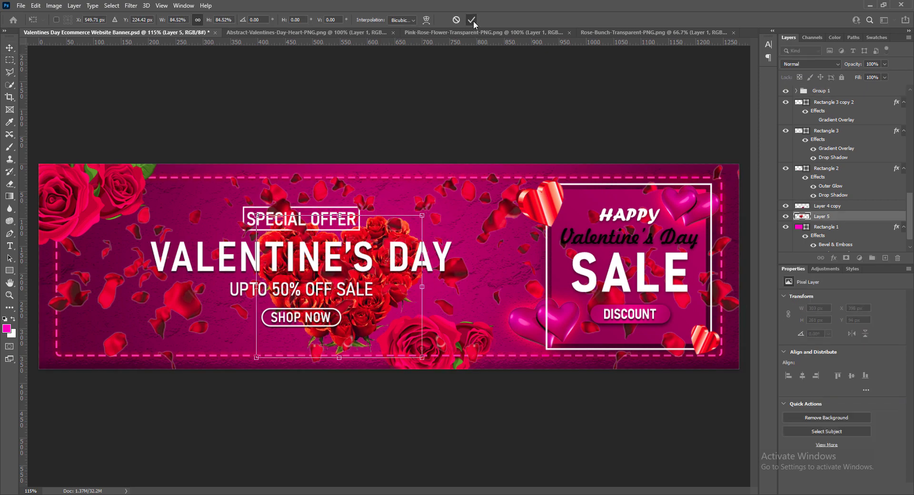
left_click(471, 20)
Step: Move the rose bouquet behind the offer text to about X 307 px, Y 118 px
key("shift+Left")
key("shift+Left")
key("shift+Left")
key("shift+Left")
key("shift+Left")
key("shift+Left")
key("shift+Down")
key("shift+Down")
key("shift+Left")
key("shift+Left")
key("shift+Left")
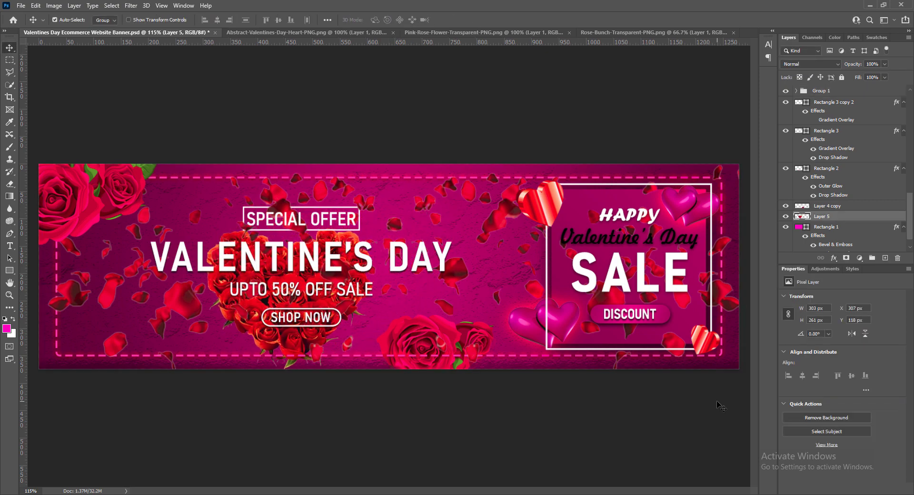
Step: Nudge the heart-shaped rose bouquet right and down to X 322 px, Y 124 px
key("shift+Right")
key("Down")
key("Down")
key("Down")
key("Down")
key("Down")
key("Down")
key("Right")
key("Right")
key("Right")
key("Right")
key("Right")
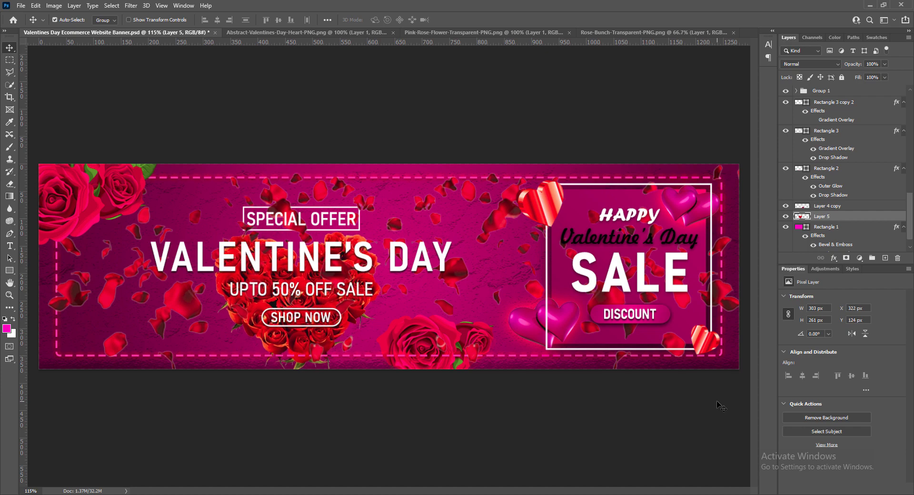
Step: Add a drop shadow to the SPECIAL OFFER text with 75% opacity, 3% spread and 3 px size
left_click(374, 265)
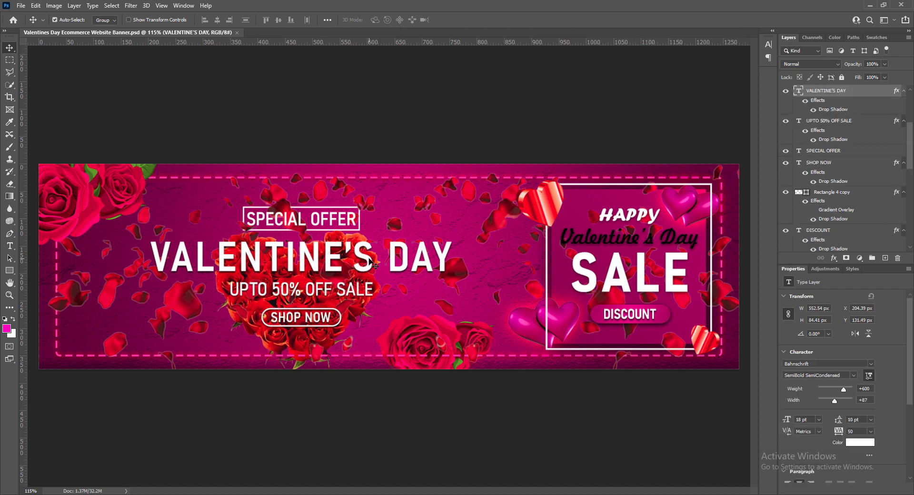
left_click(319, 227)
double_click(857, 150)
left_click(561, 263)
left_click(766, 161)
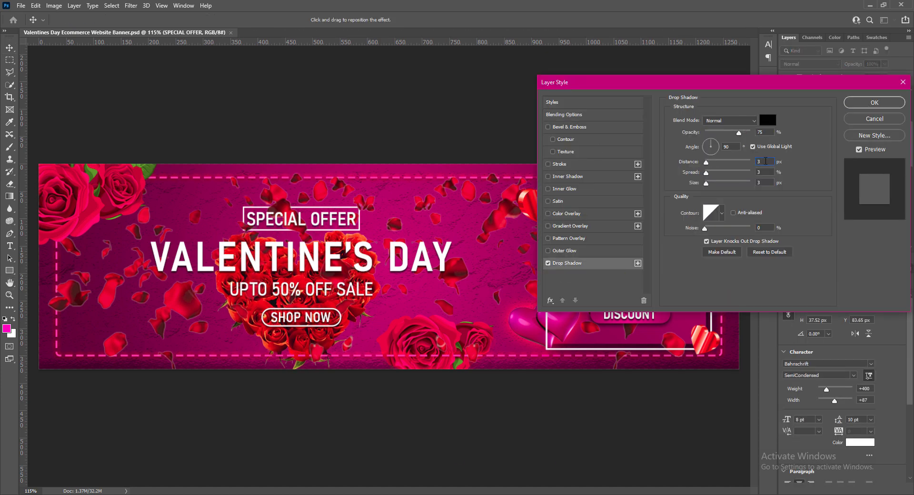
left_click(874, 103)
Step: Adjust the drop shadow distance of the VALENTINE'S DAY text
double_click(857, 90)
left_click(561, 265)
left_click_drag(765, 161, 734, 162)
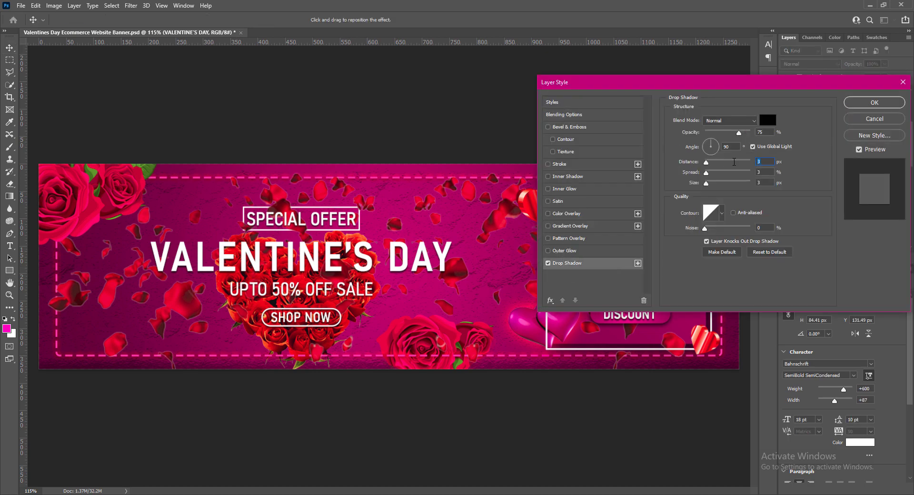
left_click(874, 102)
left_click(802, 122)
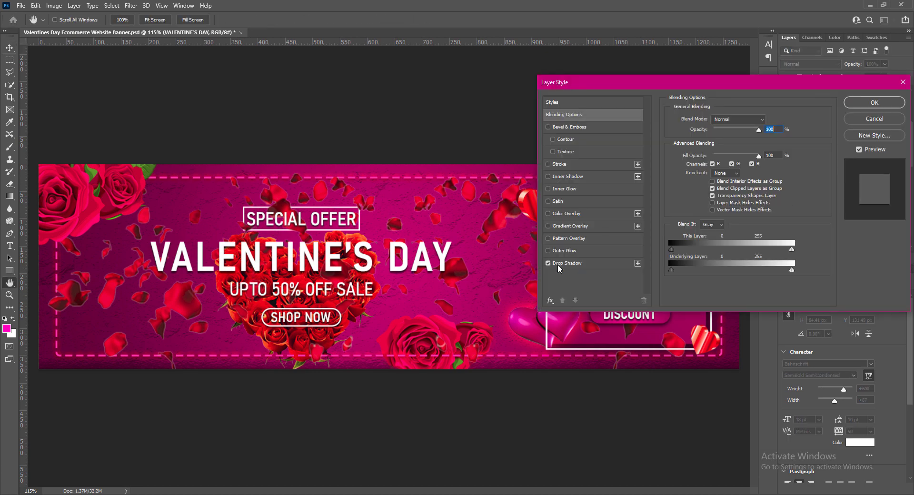
left_click(562, 263)
key("Return")
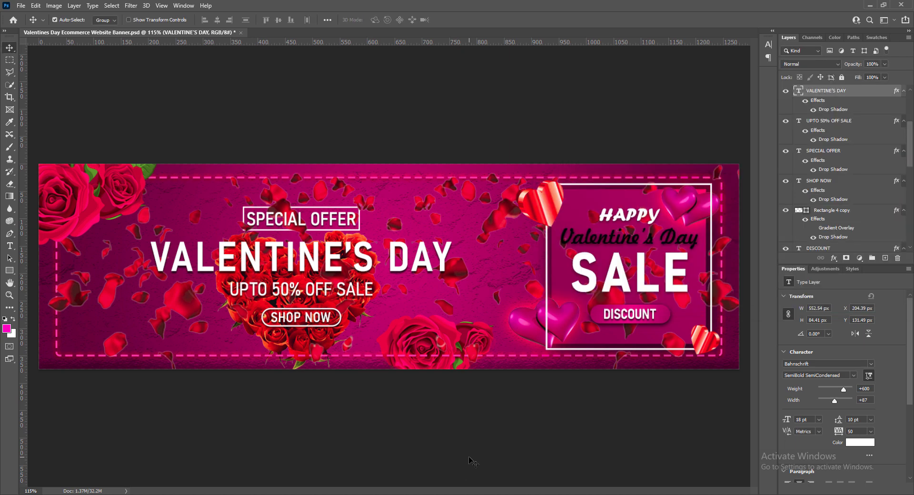
Step: Add a drop shadow to the frame around SPECIAL OFFER with 2 px distance, 3% spread and 3 px size, and deselect the layer
left_click(331, 215)
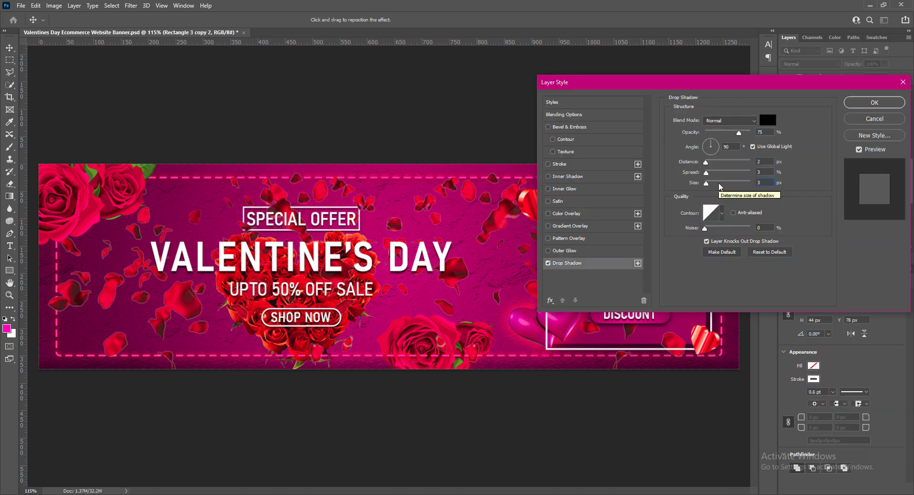
key("Return")
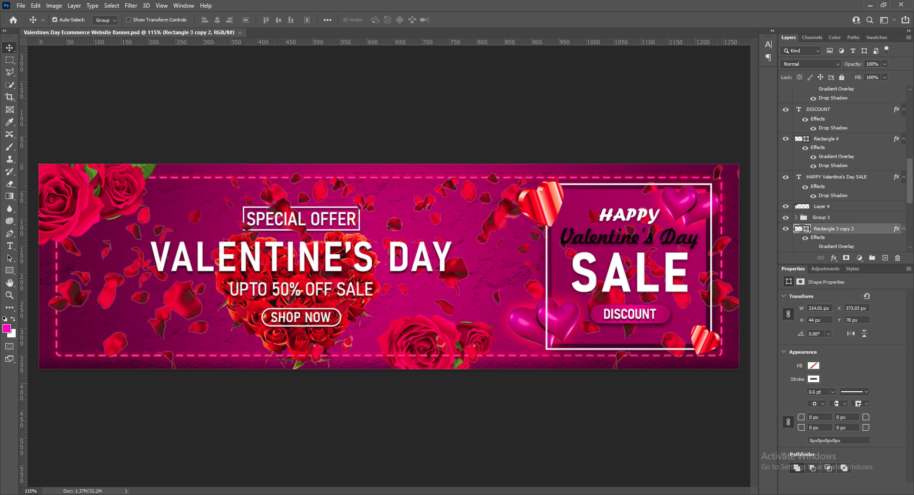
left_click(527, 413)
scroll(495, 424, "up", 4)
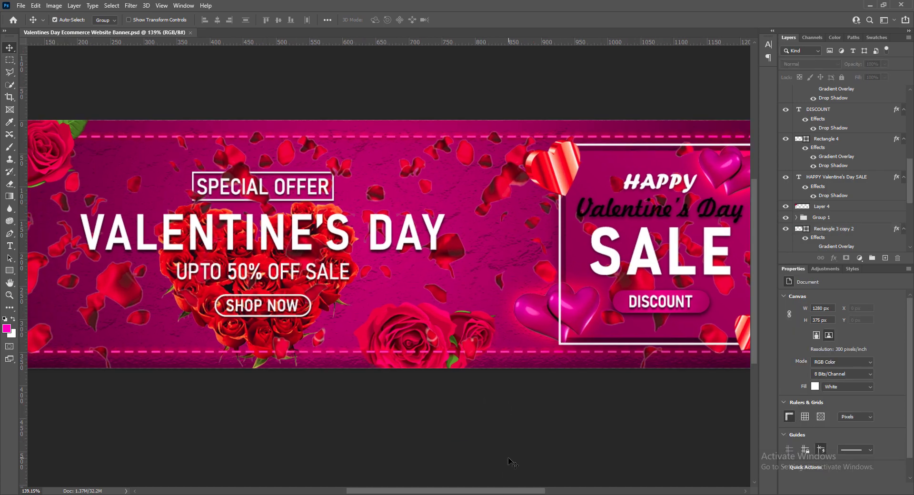
left_click_drag(508, 492, 479, 492)
scroll(453, 228, "down", 2)
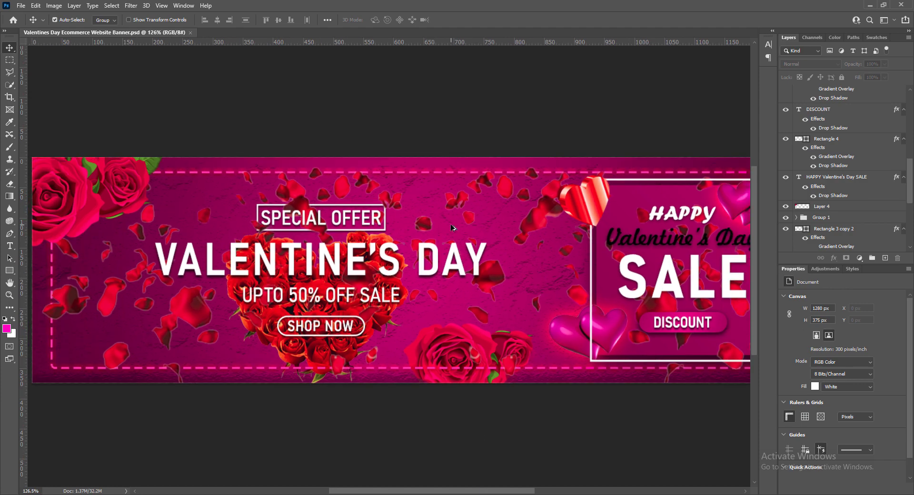
scroll(452, 228, "down", 1)
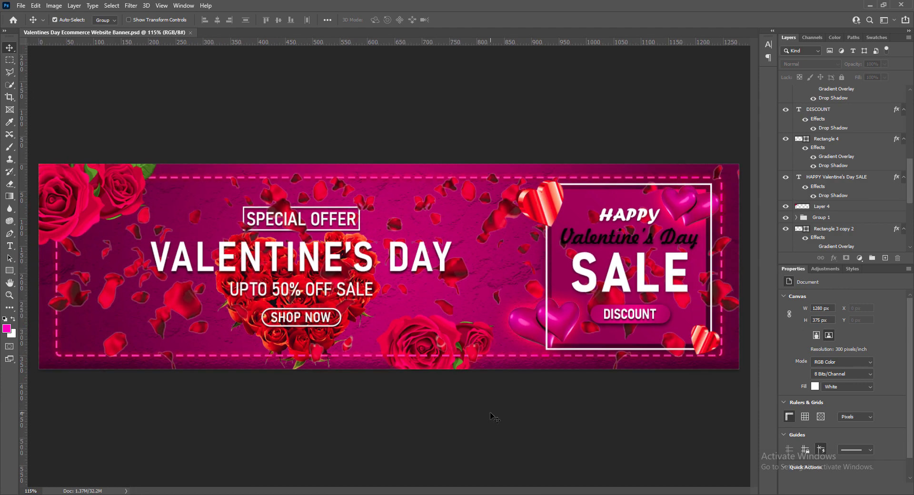